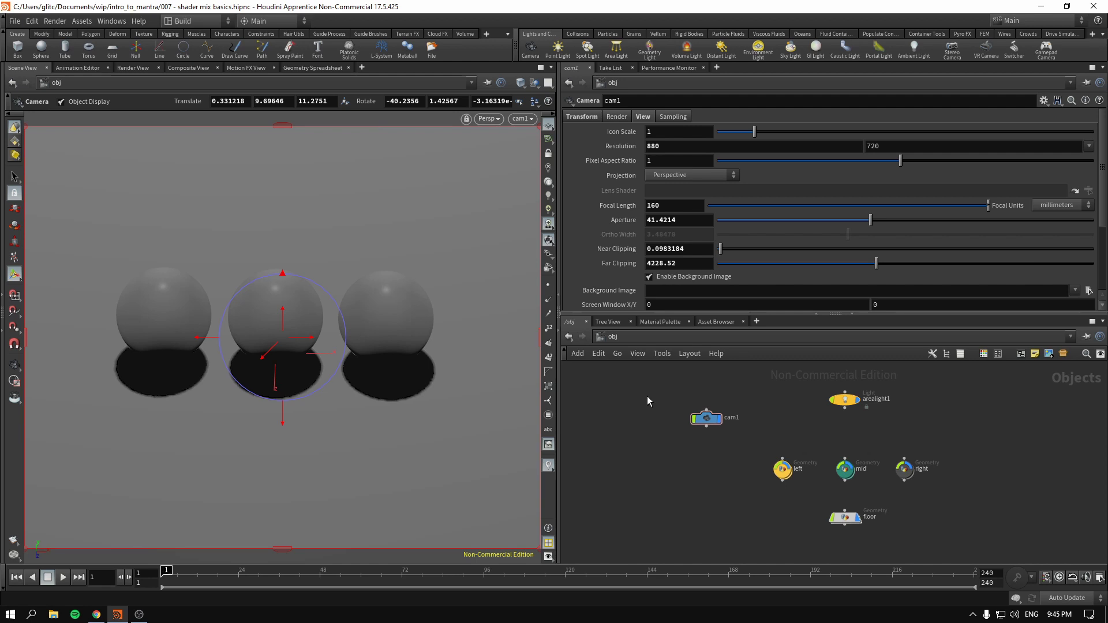
# - Examine the scene's camera, area light, three sphere objects and floor by selecting them in turn and tumbling the viewport
pyautogui.moveTo(641, 396); pyautogui.dragTo(741, 432)
pyautogui.moveTo(788, 380); pyautogui.dragTo(860, 409)
pyautogui.press('space')
pyautogui.moveTo(472, 223); pyautogui.dragTo(332, 249, button='right')
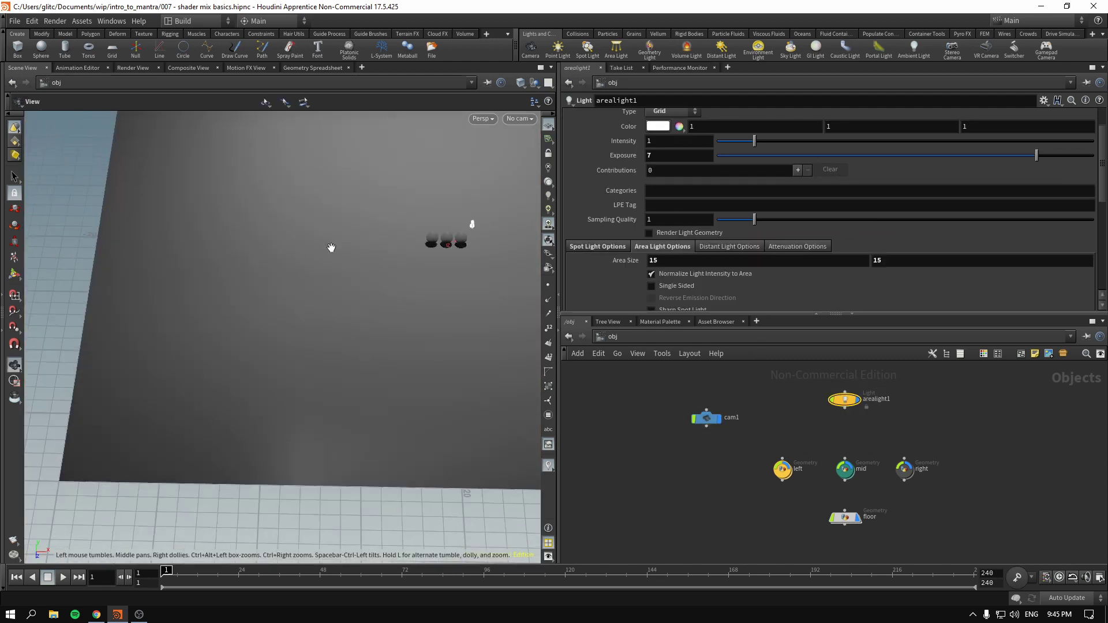
pyautogui.moveTo(496, 201); pyautogui.dragTo(418, 304, button='middle')
pyautogui.moveTo(386, 290); pyautogui.dragTo(357, 310)
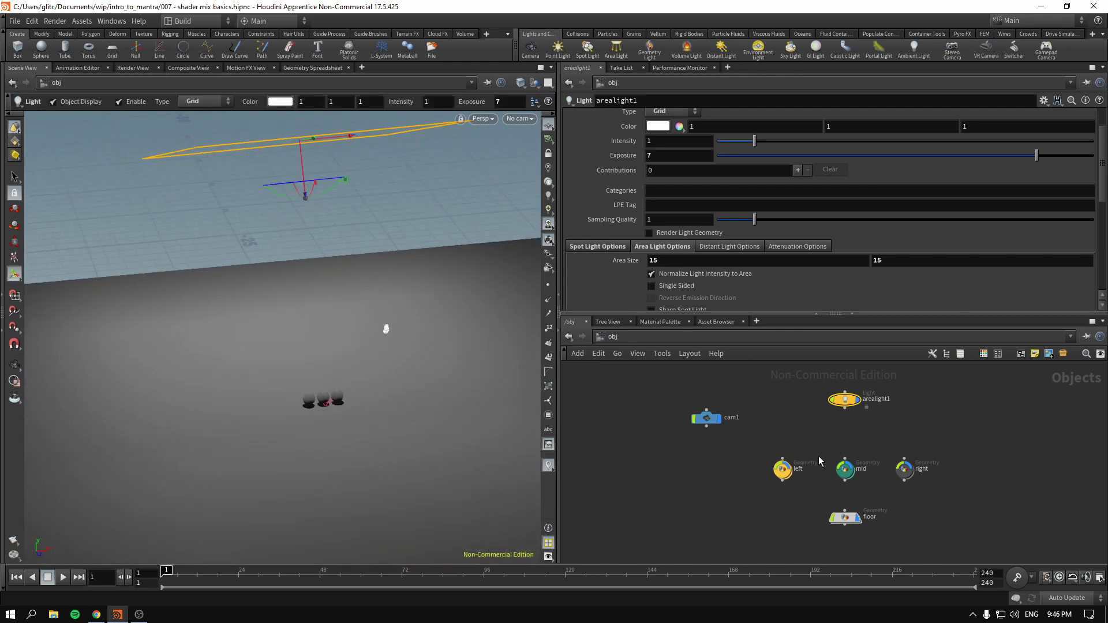
pyautogui.moveTo(739, 456); pyautogui.dragTo(806, 480)
pyautogui.moveTo(817, 432); pyautogui.dragTo(876, 498)
pyautogui.moveTo(877, 433); pyautogui.dragTo(948, 506)
pyautogui.moveTo(770, 504); pyautogui.dragTo(878, 529)
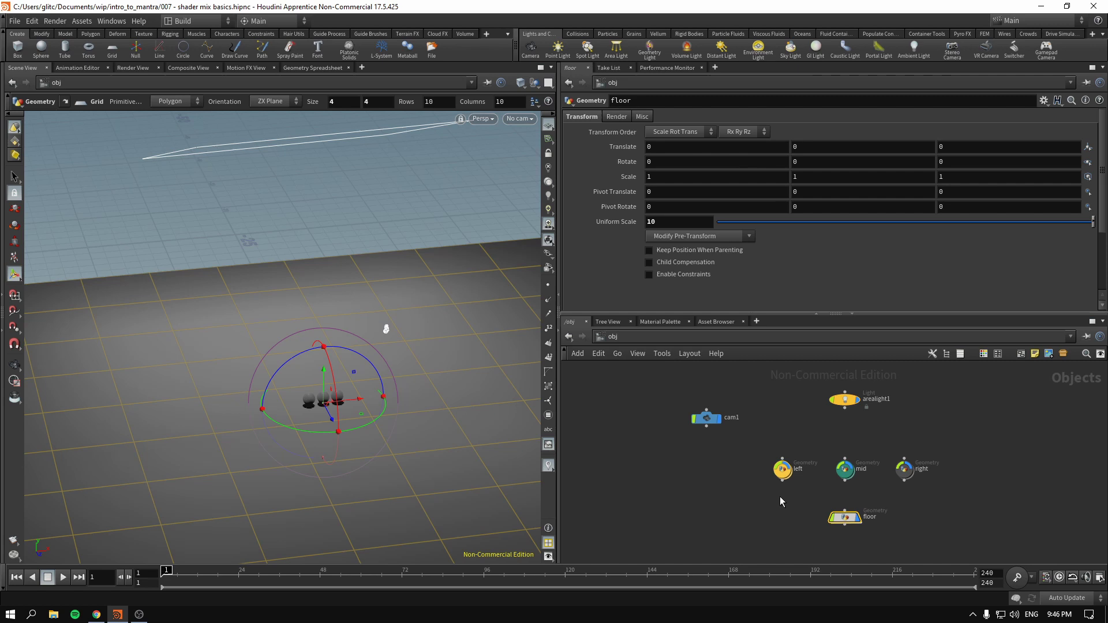
# - Look through cam1 in the viewport and start the interactive render of /out/mantra_ipr
pyautogui.click(514, 120)
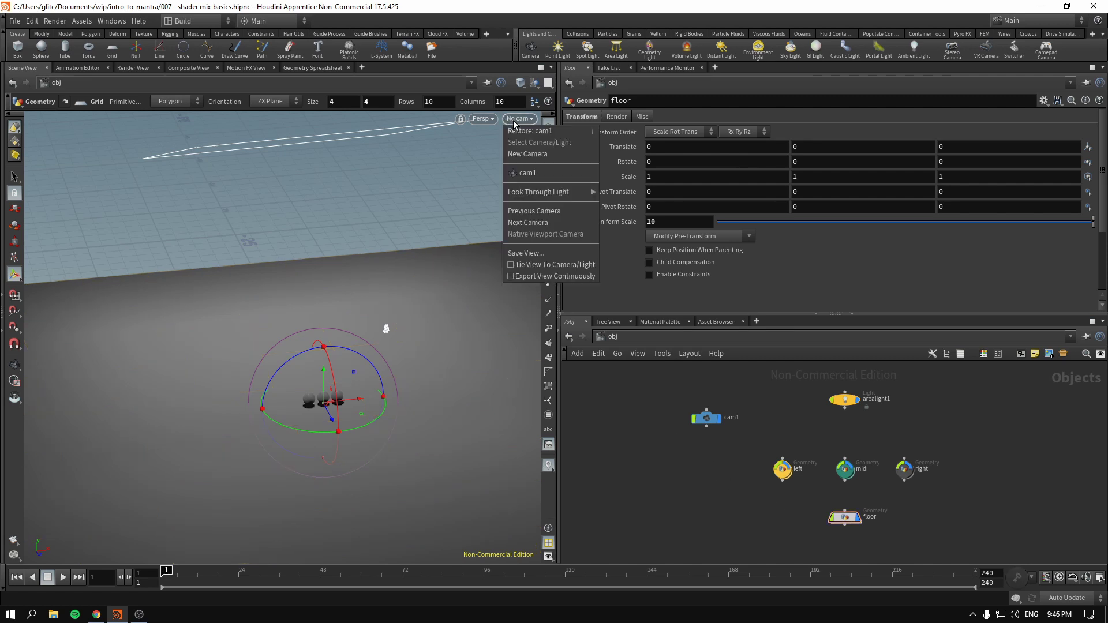
pyautogui.click(527, 172)
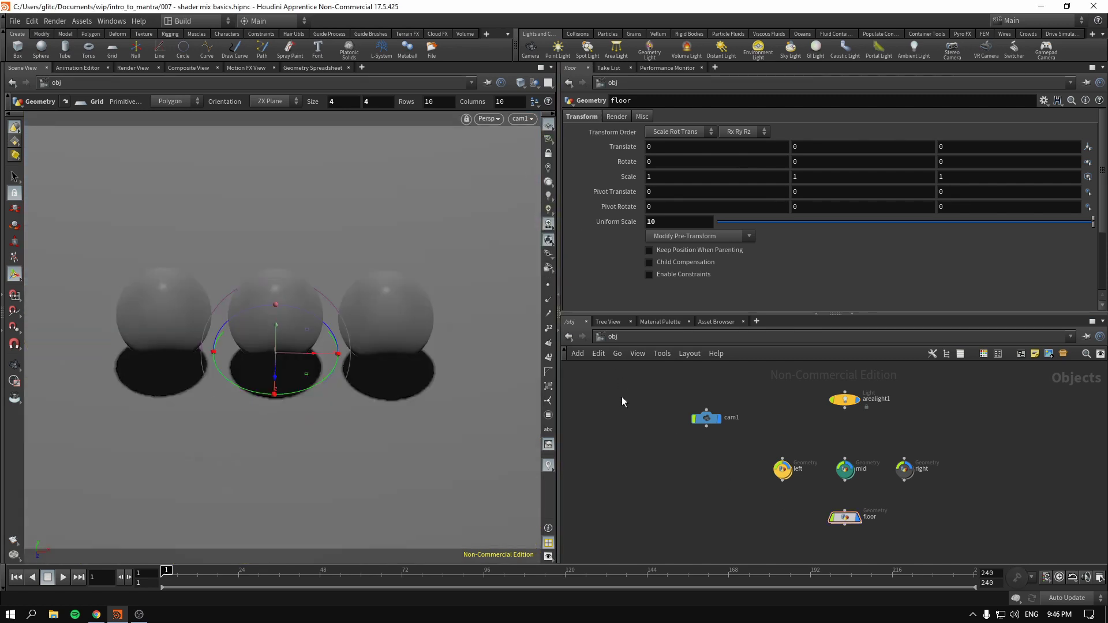
pyautogui.click(141, 68)
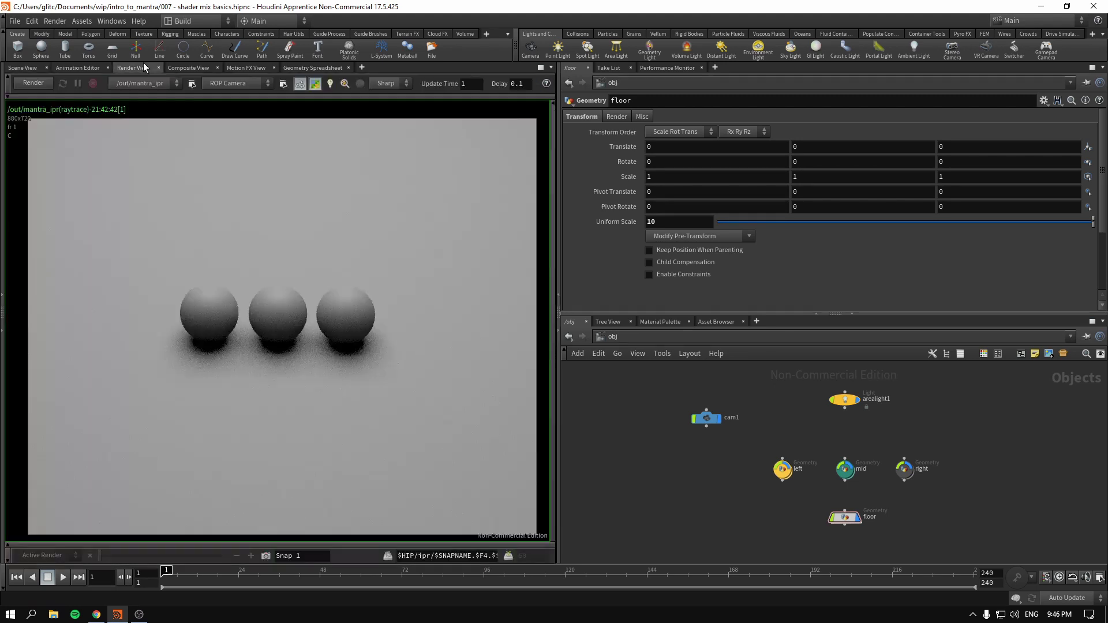
pyautogui.click(42, 79)
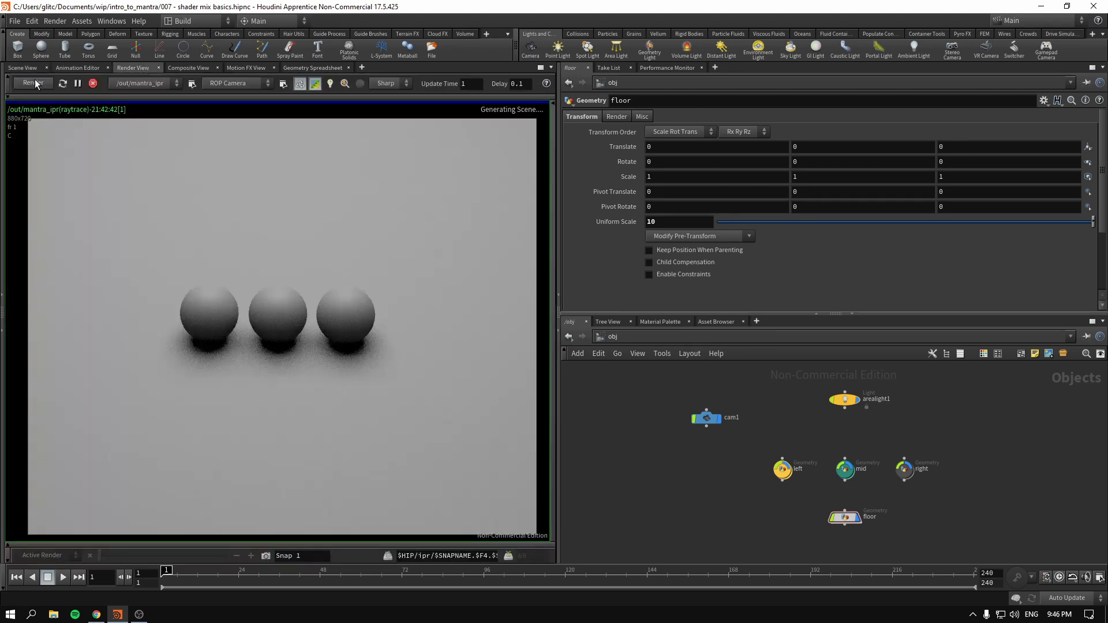
# - Go to the mat network and add a Principled Shader node
pyautogui.click(615, 340)
pyautogui.click(652, 383)
pyautogui.press('Tab')
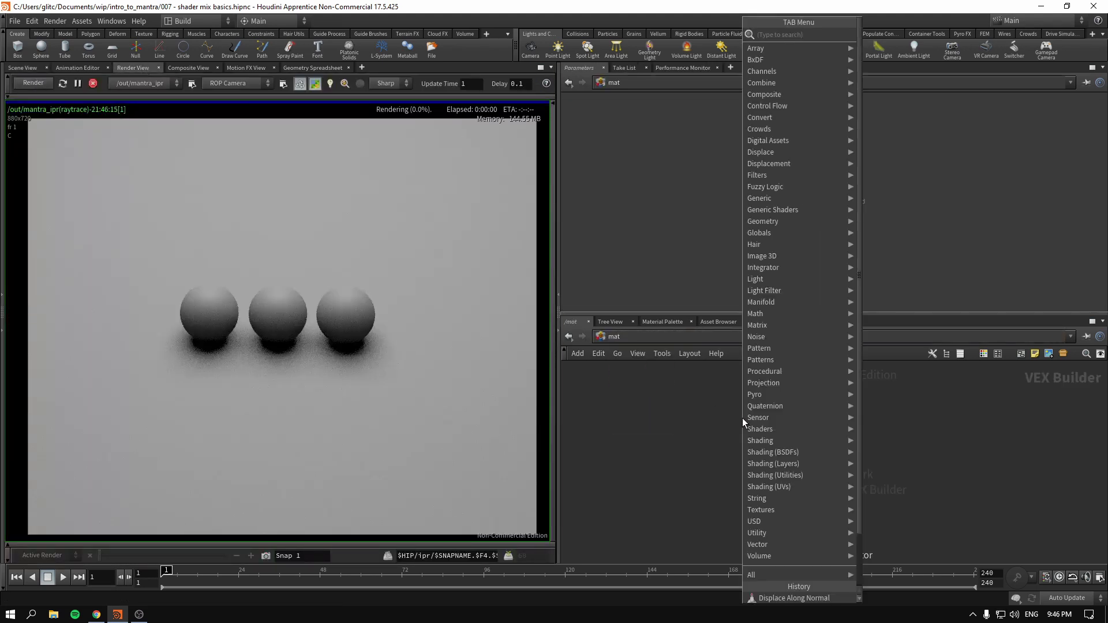
pyautogui.write('prin')
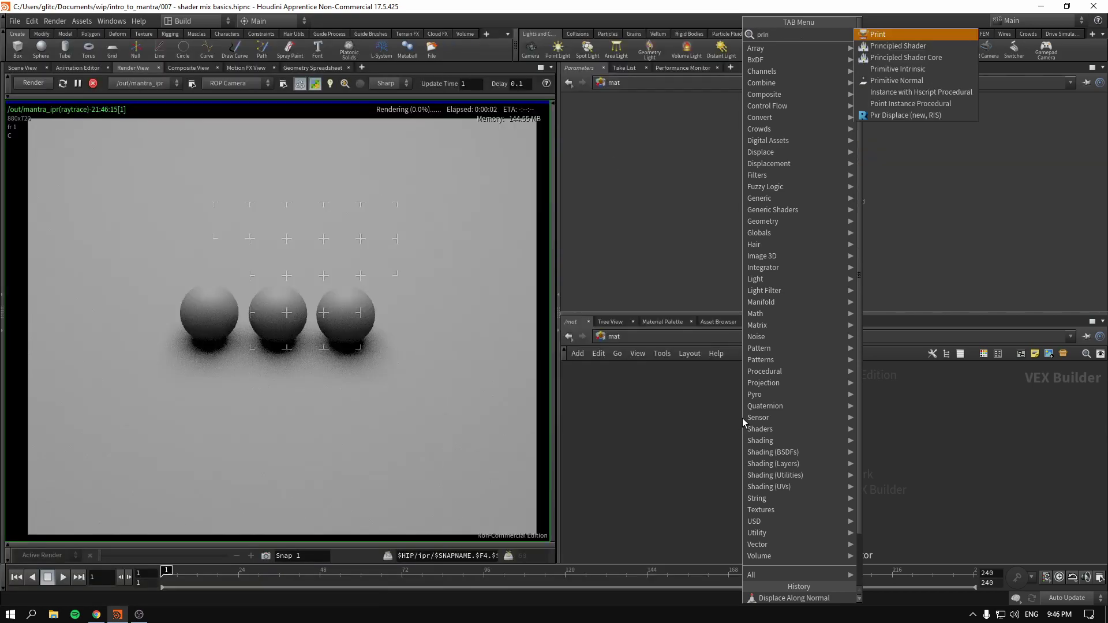
pyautogui.press('Down')
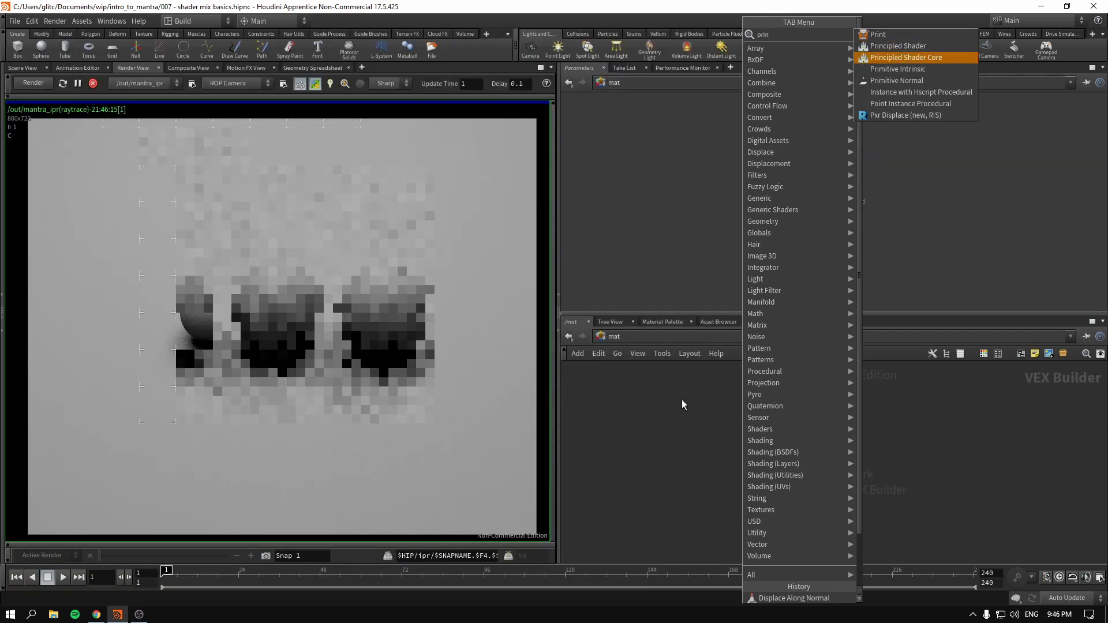
pyautogui.press('Return')
pyautogui.click(806, 448)
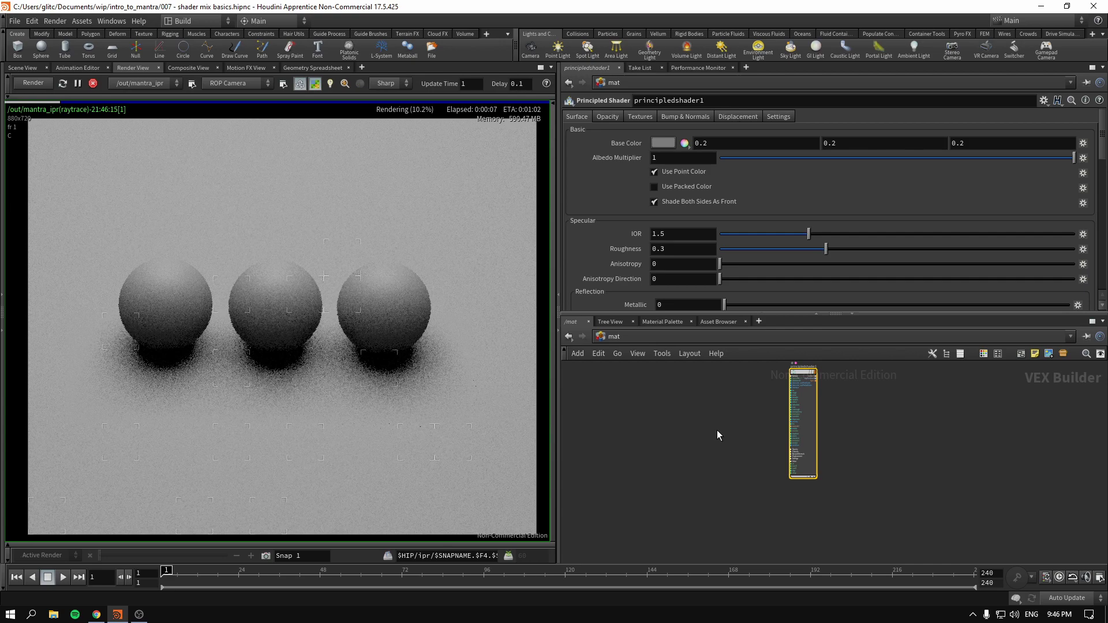
# - Duplicate the principled shader and place the copy beside the original
pyautogui.scroll(4, 717, 431)
pyautogui.moveTo(790, 420); pyautogui.dragTo(694, 520, button='middle')
pyautogui.keyDown('alt'); pyautogui.moveTo(825, 408); pyautogui.dragTo(974, 401); pyautogui.keyUp('alt')
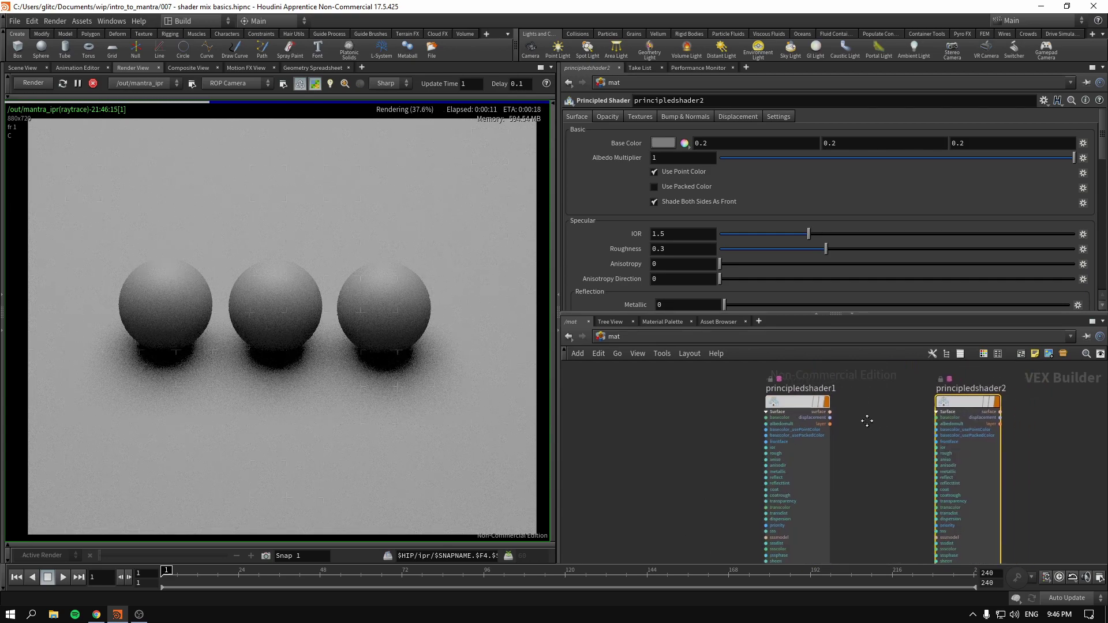
# - Set principledshader1's base color to orange (1, 0.5, 0) and roughness to 0.15, and assign it to the left sphere
pyautogui.click(768, 407)
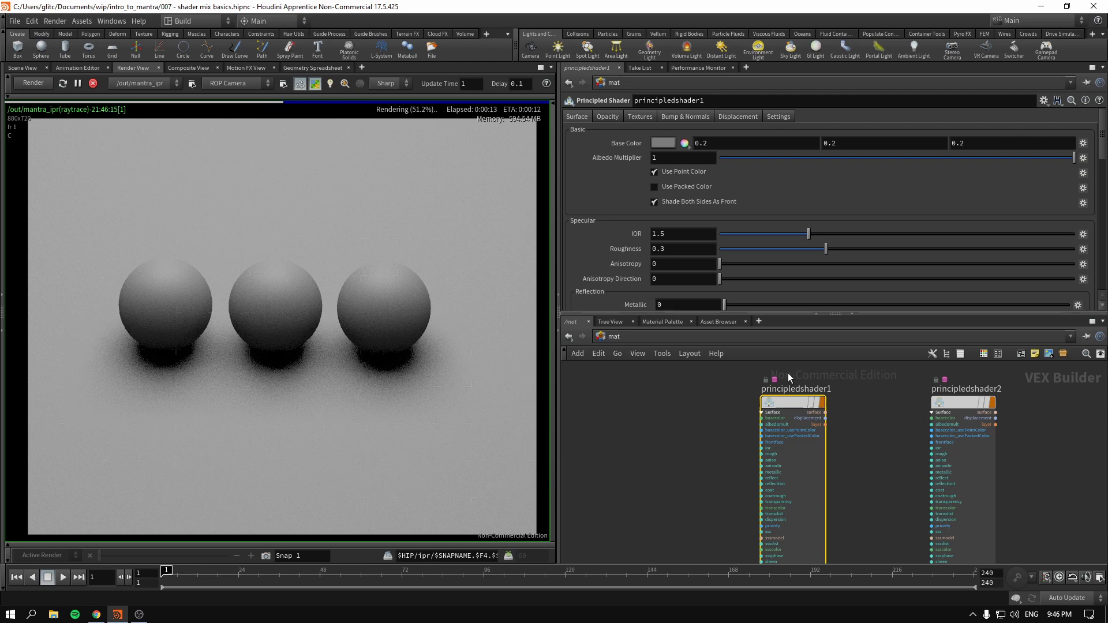
pyautogui.scroll(-2, 860, 418)
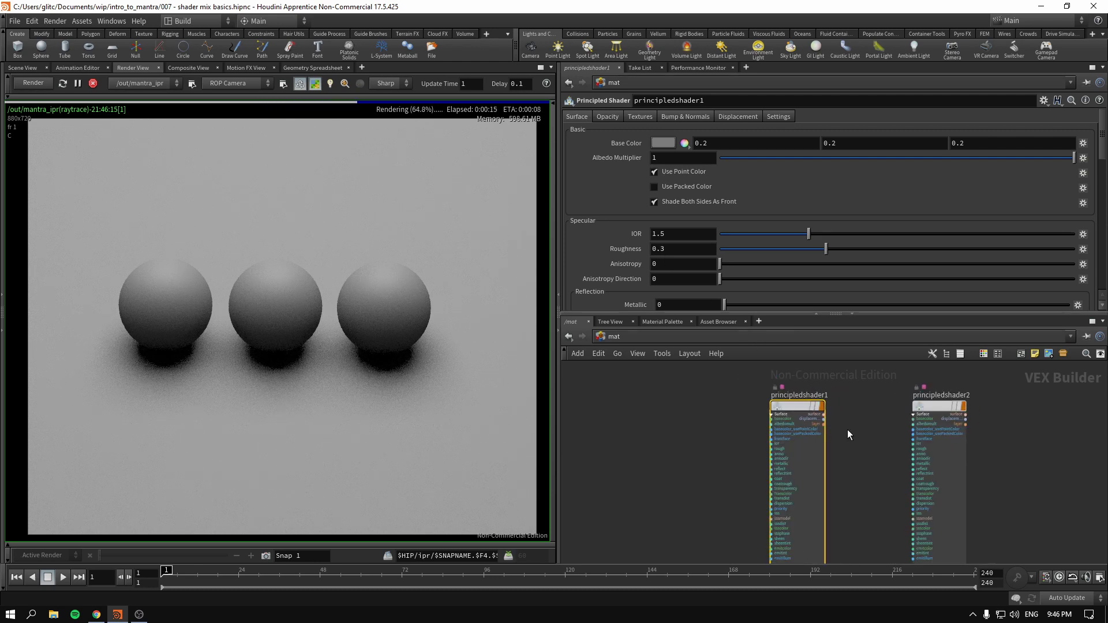
pyautogui.click(663, 143)
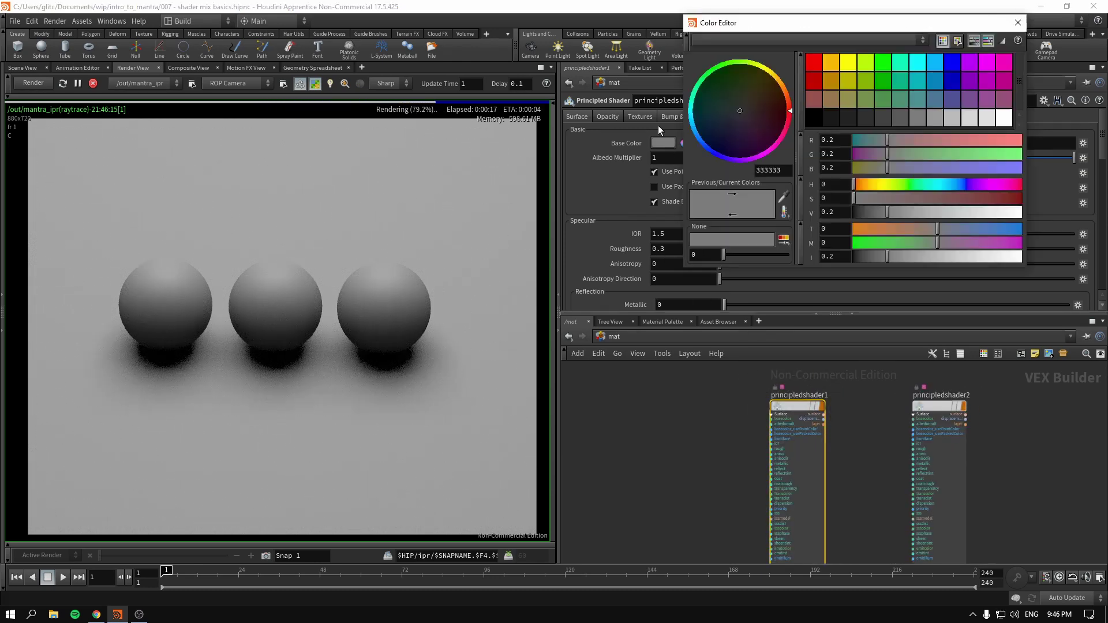
pyautogui.click(831, 62)
pyautogui.click(1018, 23)
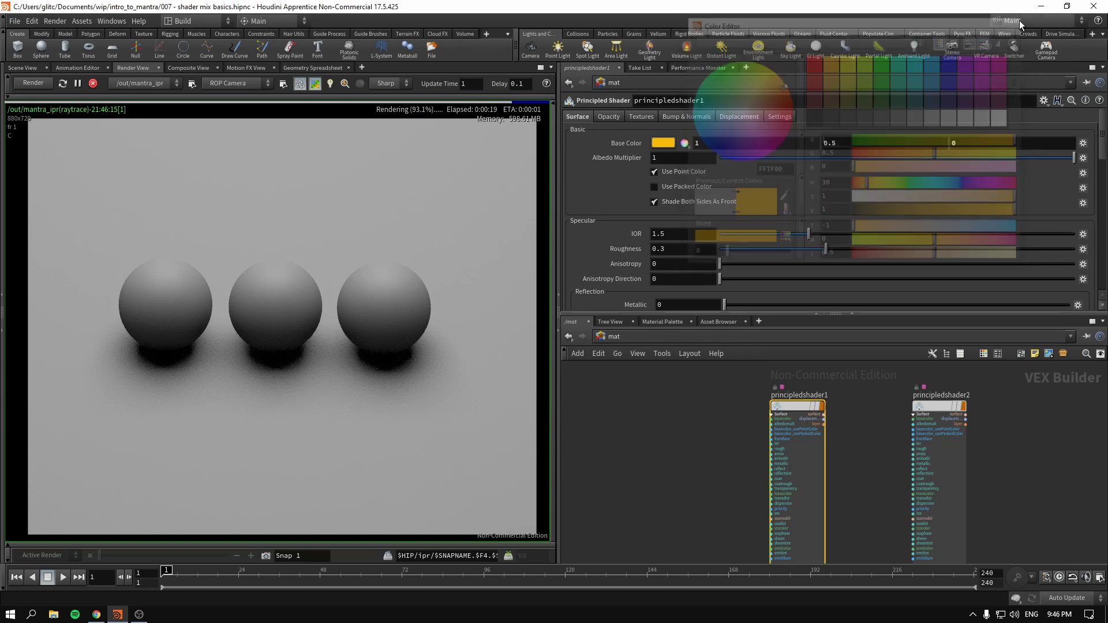
pyautogui.moveTo(768, 257); pyautogui.dragTo(774, 254)
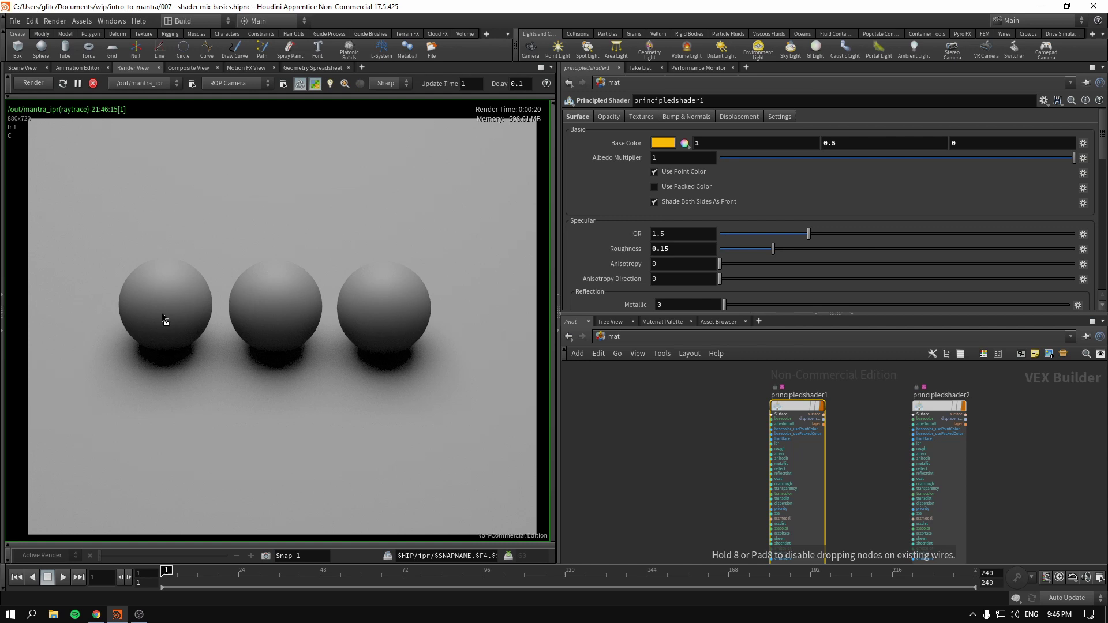
# - Set principledshader2's base color to near-black 0.0125 and Metallic to 1, and assign it to the right sphere
pyautogui.moveTo(922, 412)
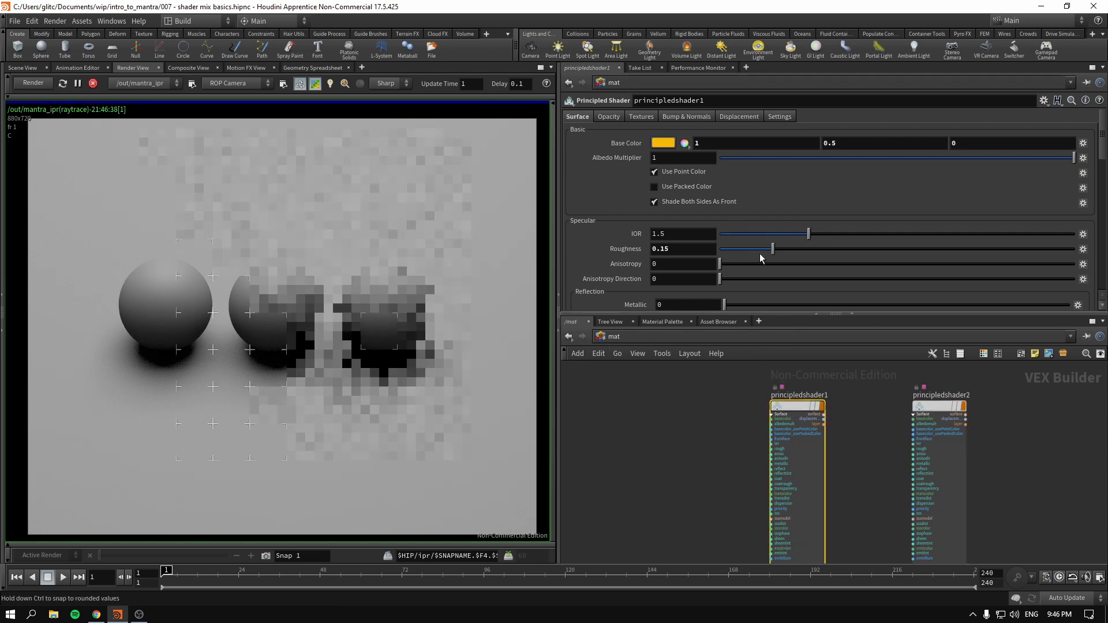
pyautogui.click(939, 406)
pyautogui.click(664, 142)
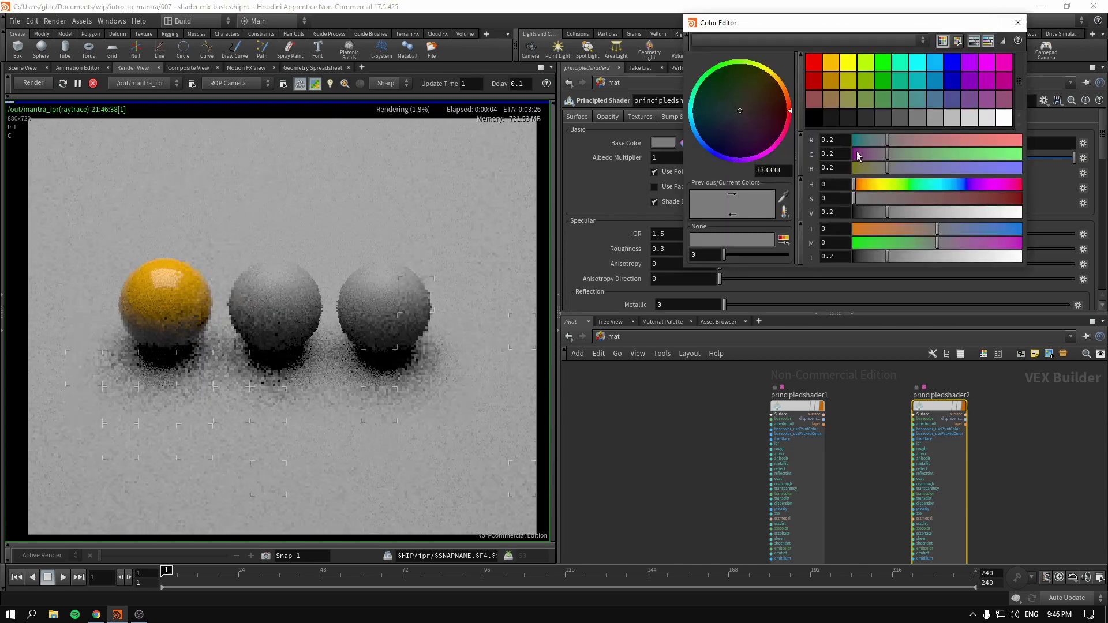
pyautogui.click(845, 117)
pyautogui.click(1018, 23)
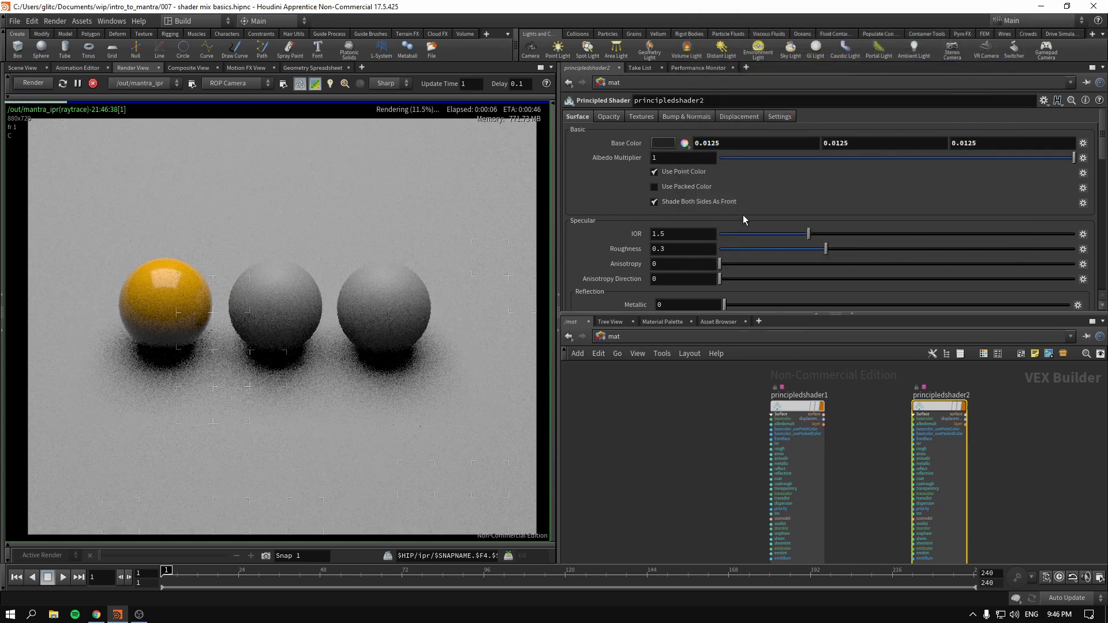
pyautogui.scroll(-2, 753, 242)
pyautogui.click(1047, 275)
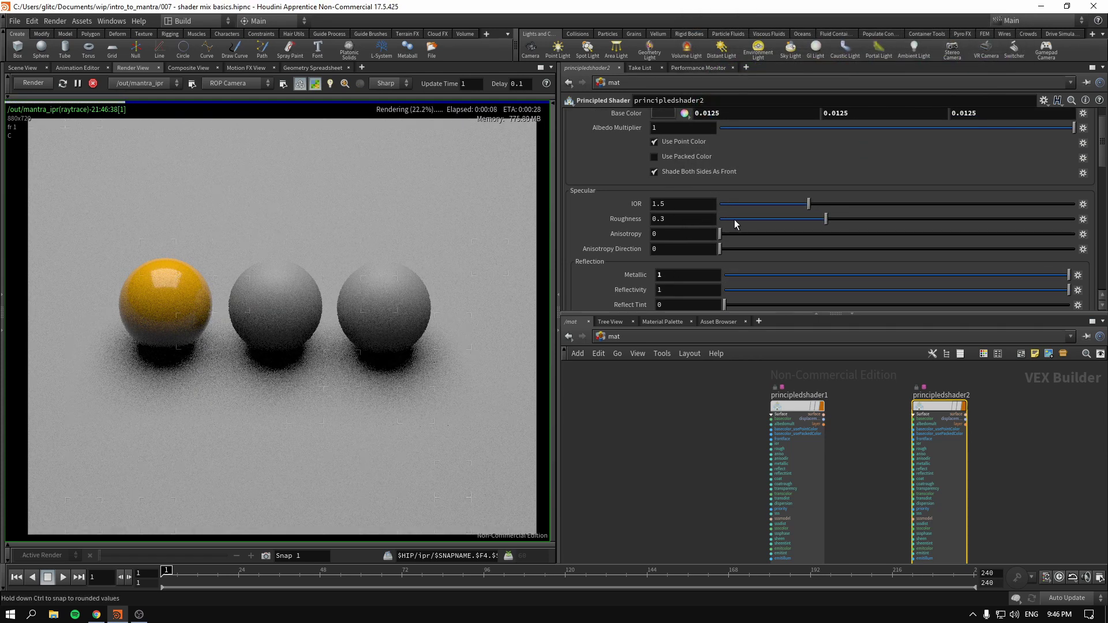
pyautogui.moveTo(922, 406); pyautogui.dragTo(386, 306)
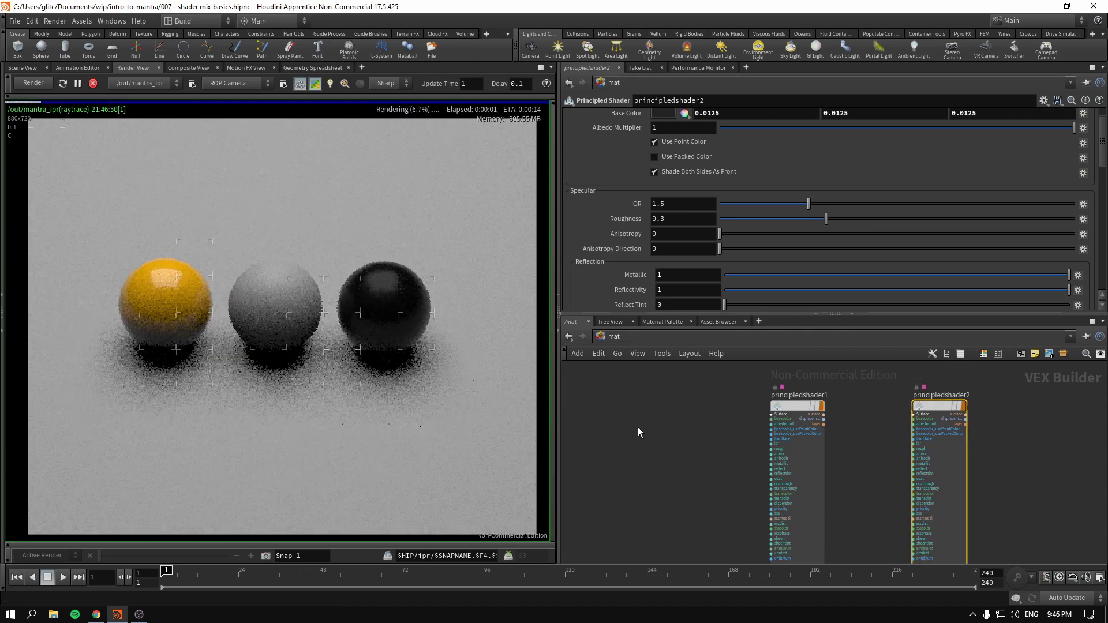
# - Arrange the two shader nodes vertically, with principledshader2 above principledshader1
pyautogui.scroll(-4, 723, 426)
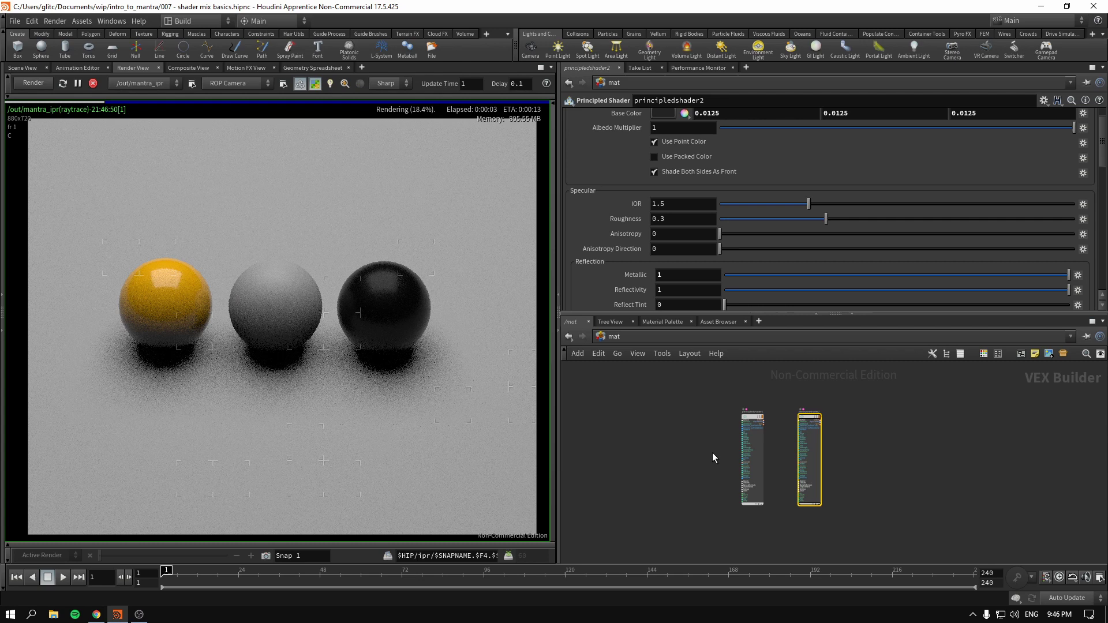
pyautogui.moveTo(712, 457); pyautogui.dragTo(707, 415, button='middle')
pyautogui.moveTo(749, 375); pyautogui.dragTo(806, 490)
pyautogui.scroll(4, 761, 506)
pyautogui.moveTo(761, 507); pyautogui.dragTo(719, 479, button='middle')
pyautogui.click(714, 433)
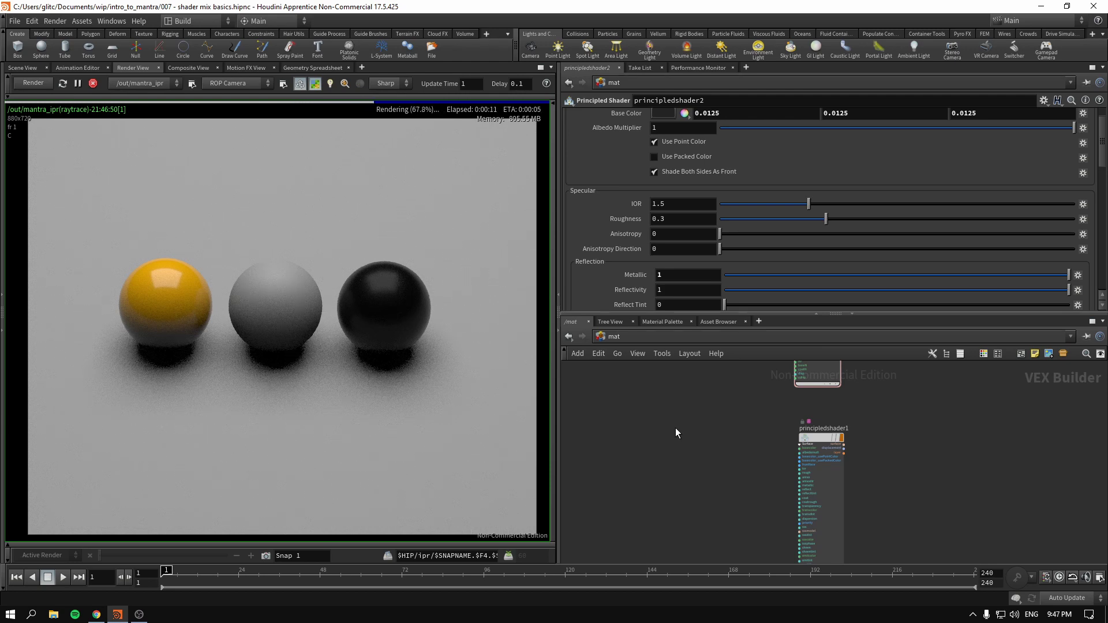
# - Add a Rest Position node and place it well to the left of principledshader1
pyautogui.press('Tab')
pyautogui.write('restp')
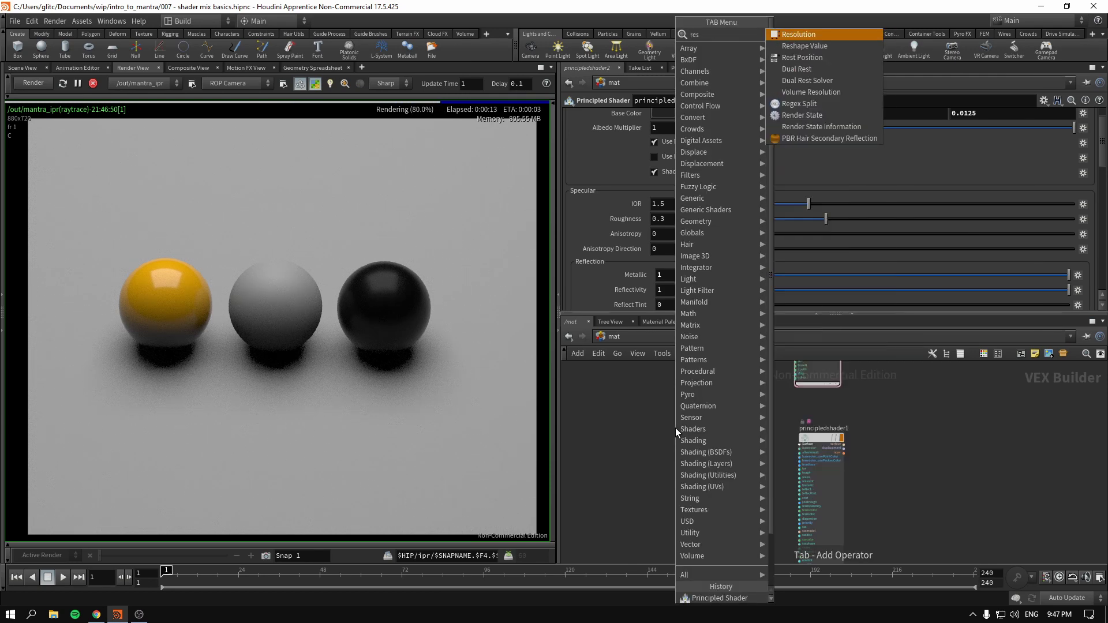
pyautogui.press('Return')
pyautogui.click(675, 428)
pyautogui.scroll(3, 705, 428)
pyautogui.moveTo(635, 424); pyautogui.dragTo(576, 421)
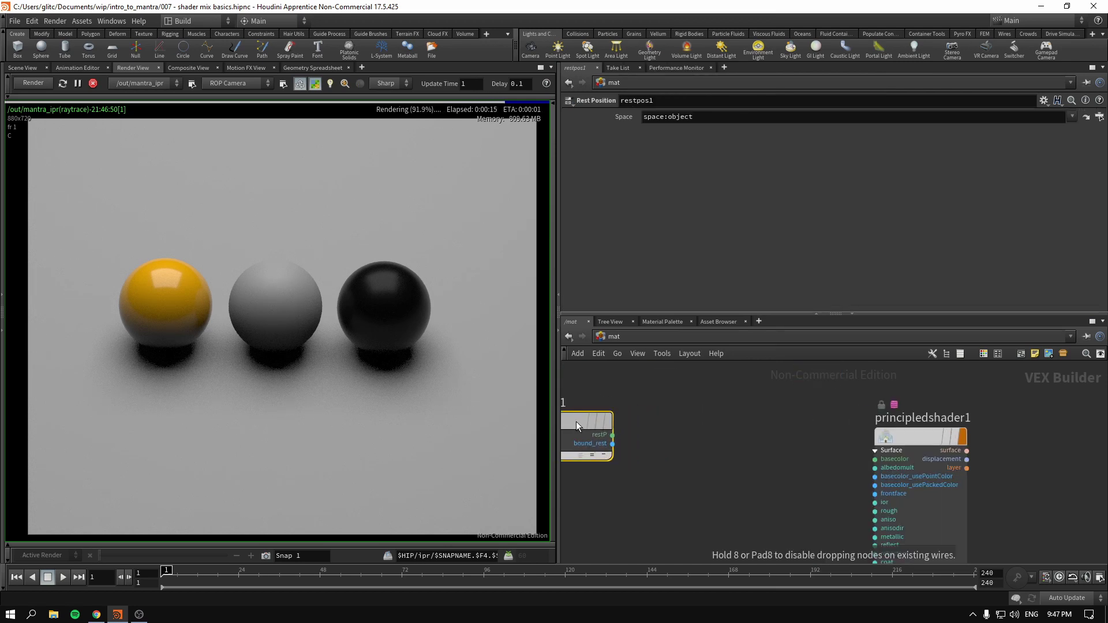
# - Add an Anti-Aliased Noise node and place it between the Rest Position node and principledshader1
pyautogui.press('Tab')
pyautogui.write('noise')
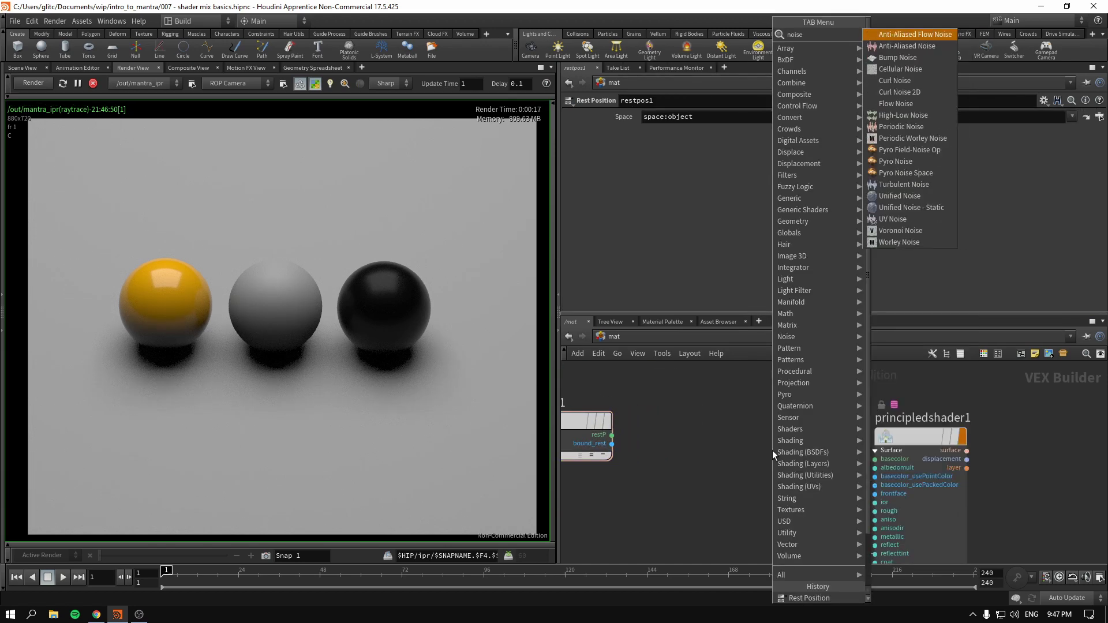
pyautogui.press('Down')
pyautogui.press('Return')
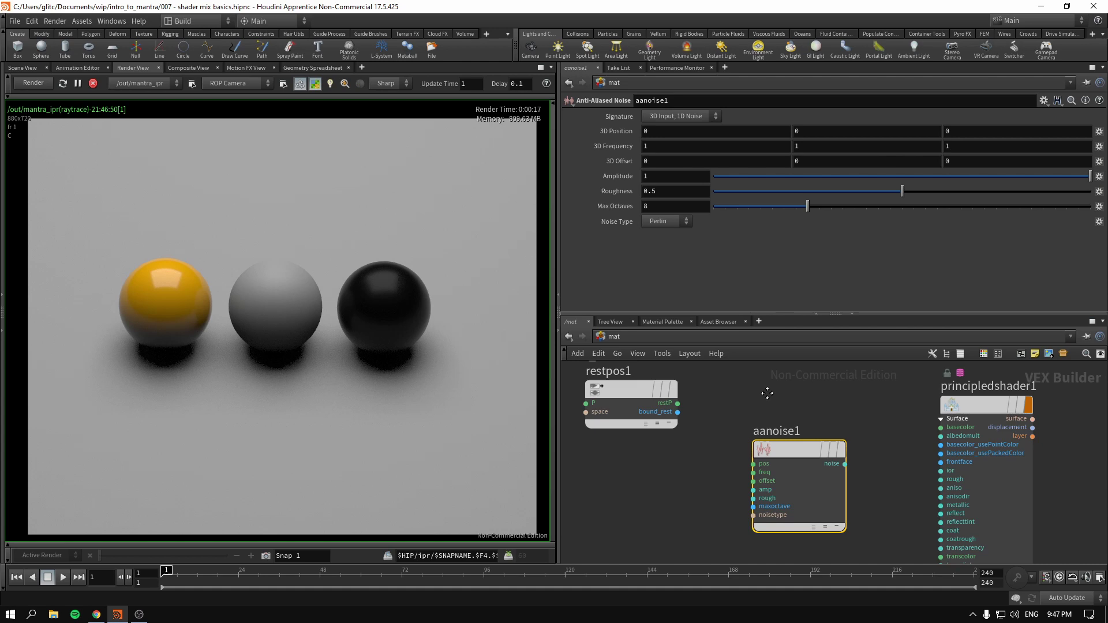
pyautogui.click(800, 439)
pyautogui.moveTo(800, 439); pyautogui.dragTo(712, 470)
# - Add an Absolute node beside the noise node and connect the noise output to its input
pyautogui.press('Tab')
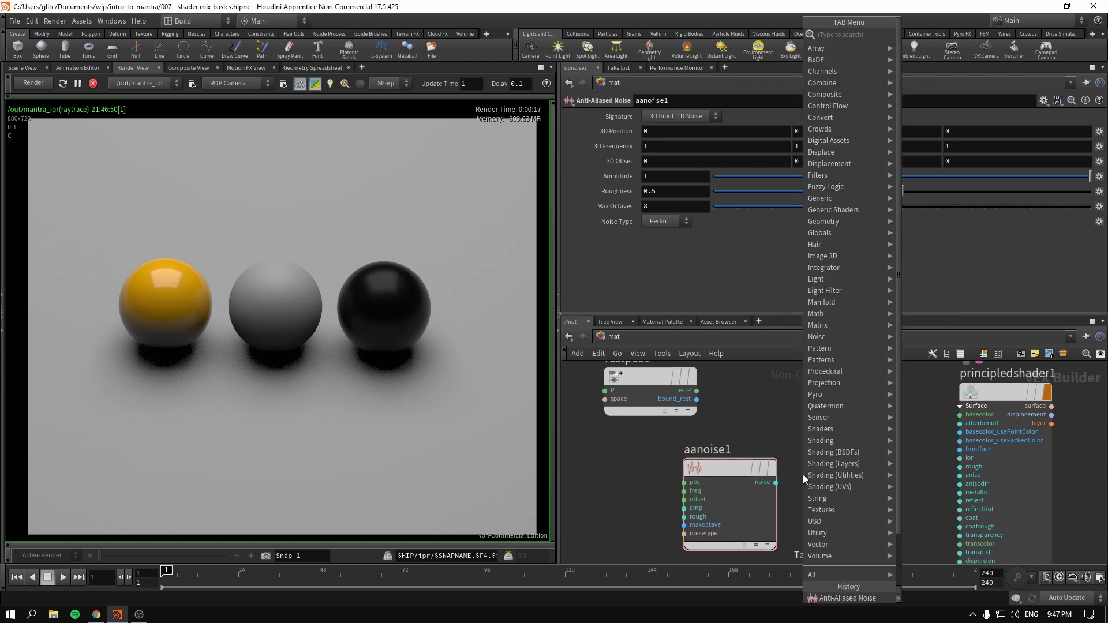
pyautogui.write('abs')
pyautogui.press('Return')
pyautogui.click(818, 474)
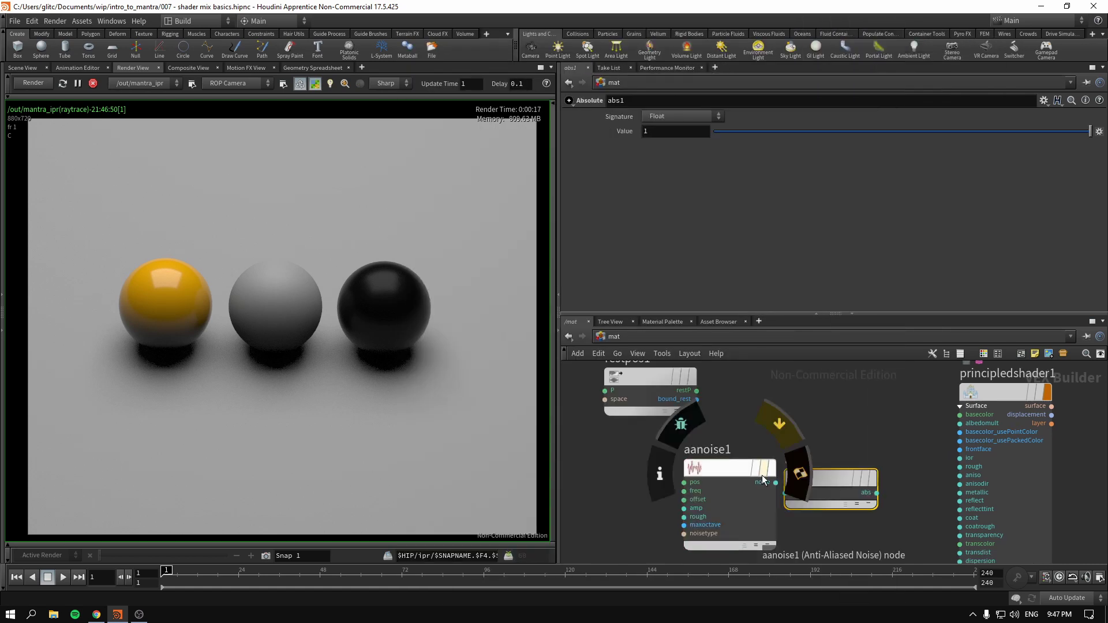
pyautogui.moveTo(762, 476); pyautogui.dragTo(786, 494)
pyautogui.scroll(-3, 843, 425)
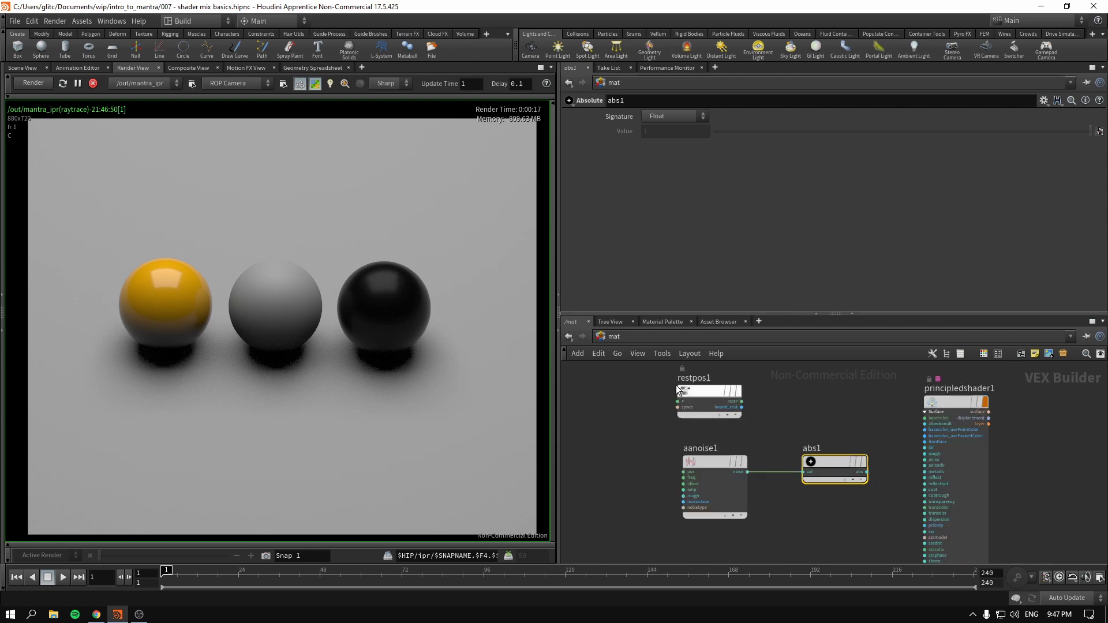
# - Space out the Rest Position and shader nodes, and connect the restP output to the noise node's pos input
pyautogui.moveTo(679, 390); pyautogui.dragTo(602, 390)
pyautogui.moveTo(944, 402); pyautogui.dragTo(989, 402)
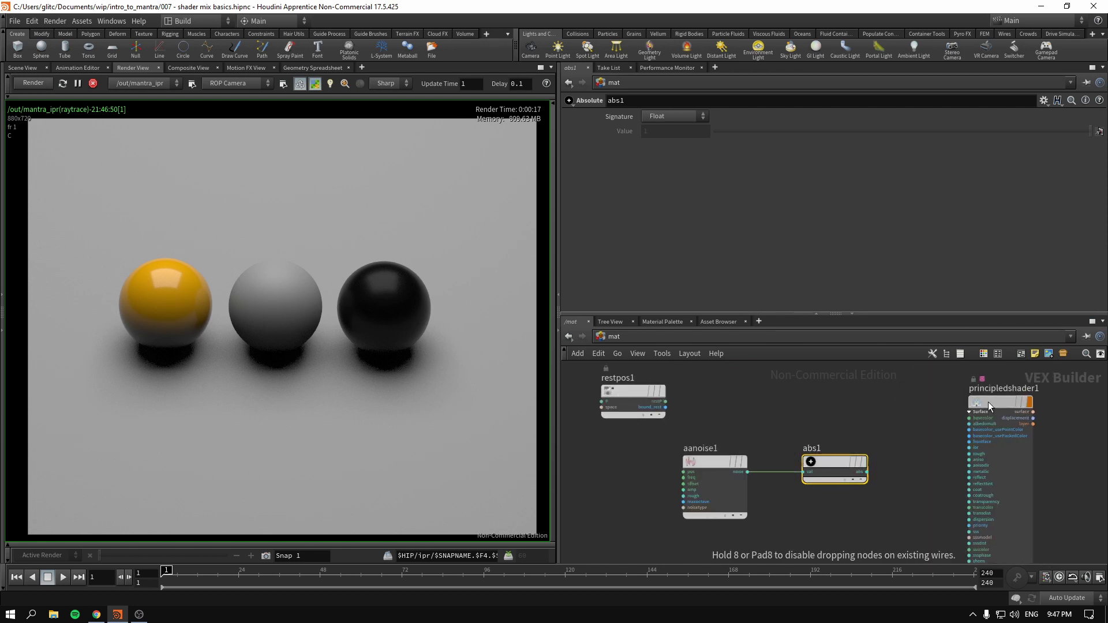
pyautogui.scroll(-3, 863, 407)
pyautogui.scroll(3, 895, 382)
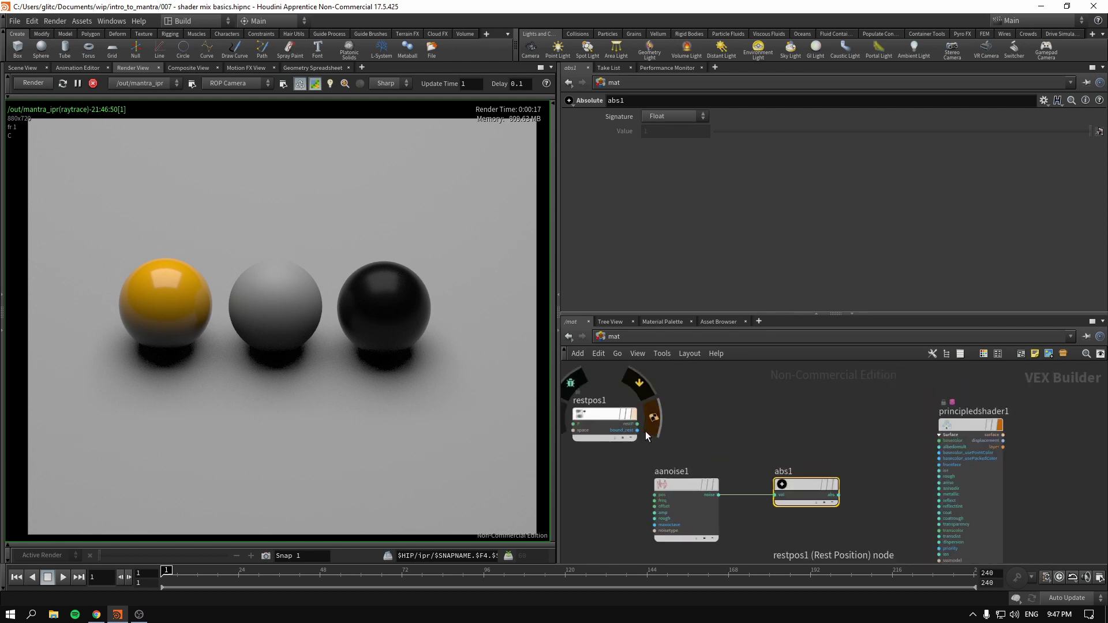
pyautogui.moveTo(638, 425)
pyautogui.mouseDown()
pyautogui.moveTo(629, 462)
pyautogui.moveTo(654, 495)
pyautogui.moveTo(690, 485)
pyautogui.mouseUp()
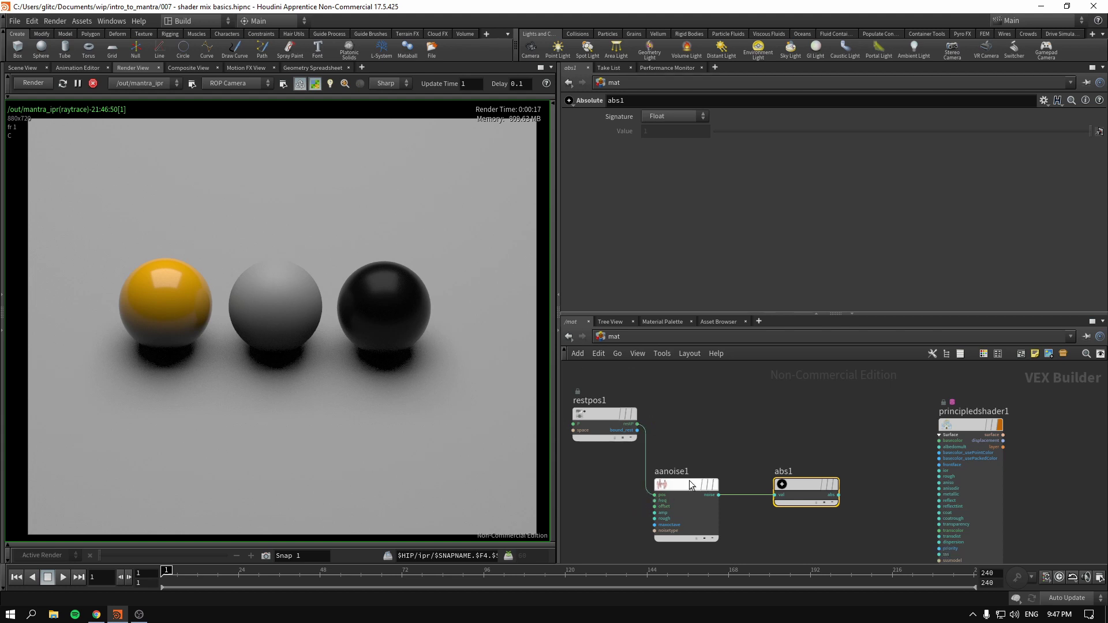
pyautogui.click(691, 485)
pyautogui.click(815, 484)
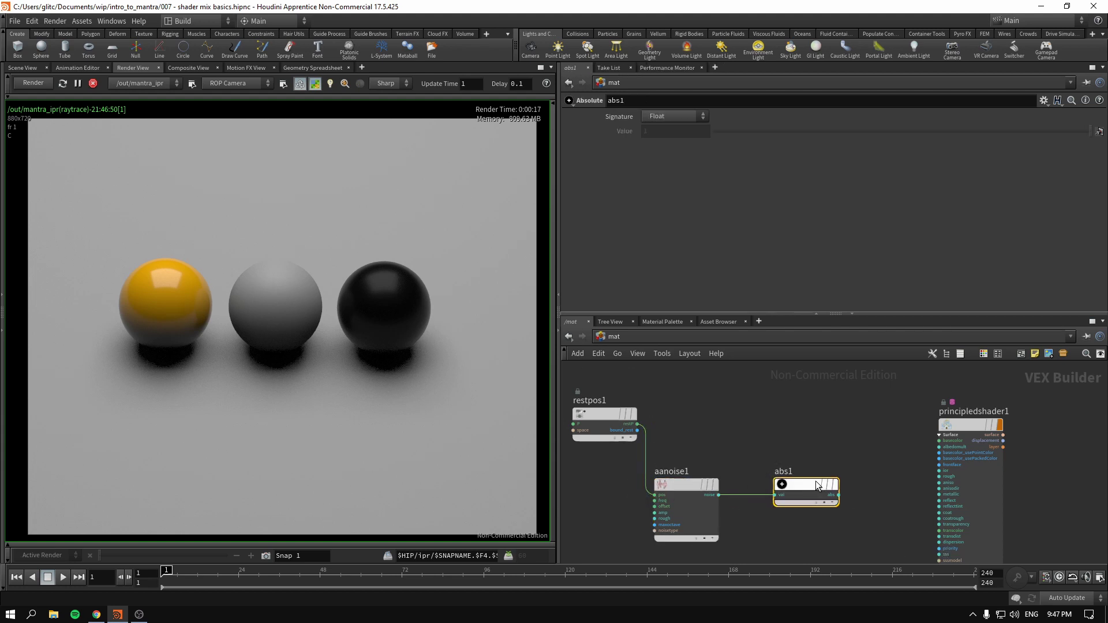
# - Add a Ramp Parameter node between the Absolute node and principledshader1, and set its parameter name to ramp1
pyautogui.press('Tab')
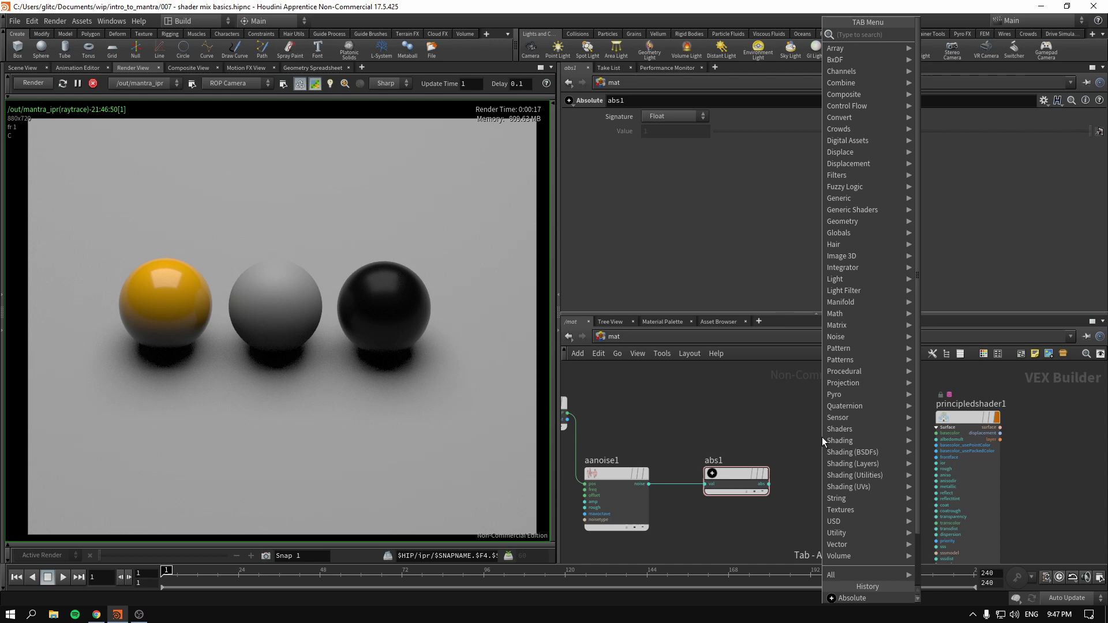
pyautogui.write('ram')
pyautogui.press('Down')
pyautogui.press('Down')
pyautogui.press('Return')
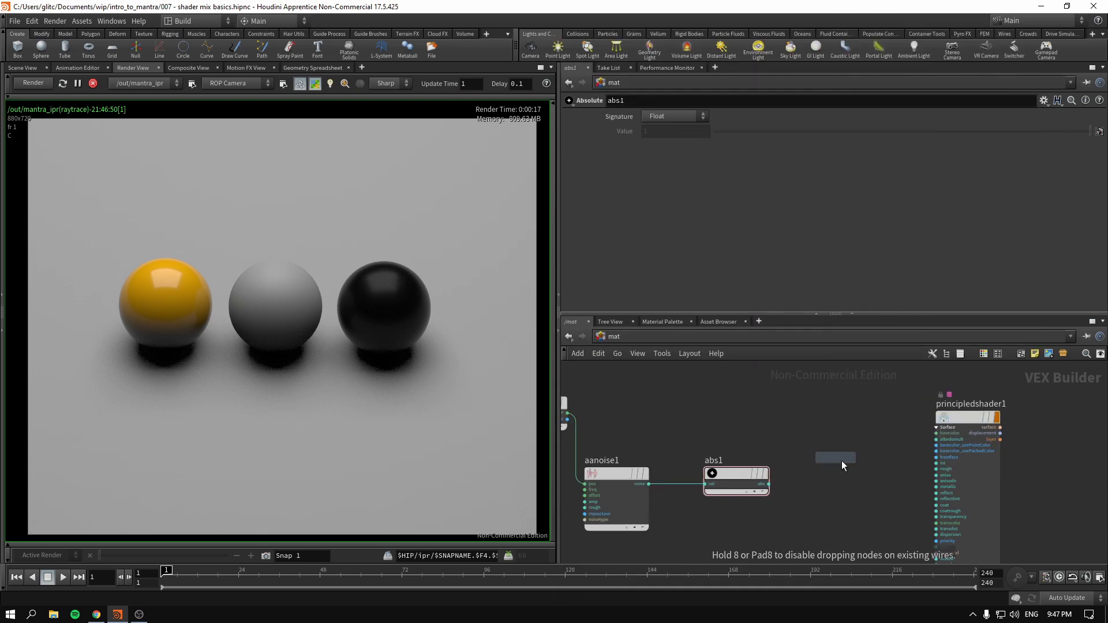
pyautogui.click(842, 461)
pyautogui.click(701, 119)
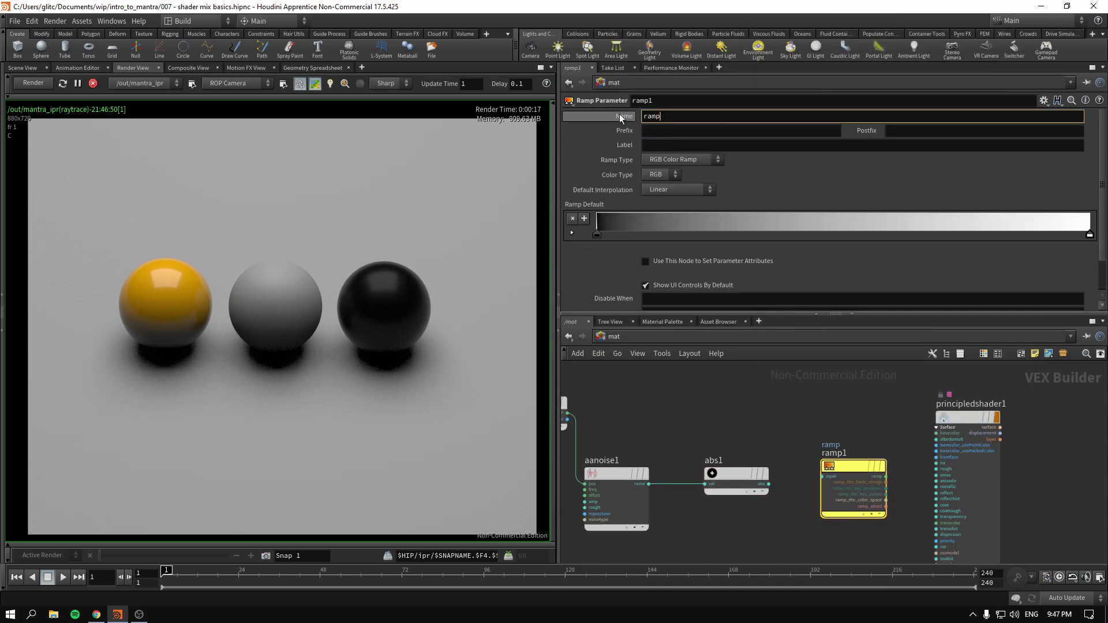
pyautogui.press('Return')
# - Connect the Absolute node's output to the ramp's input, and line up the ramp and Rest Position nodes with the chain
pyautogui.scroll(1, 785, 494)
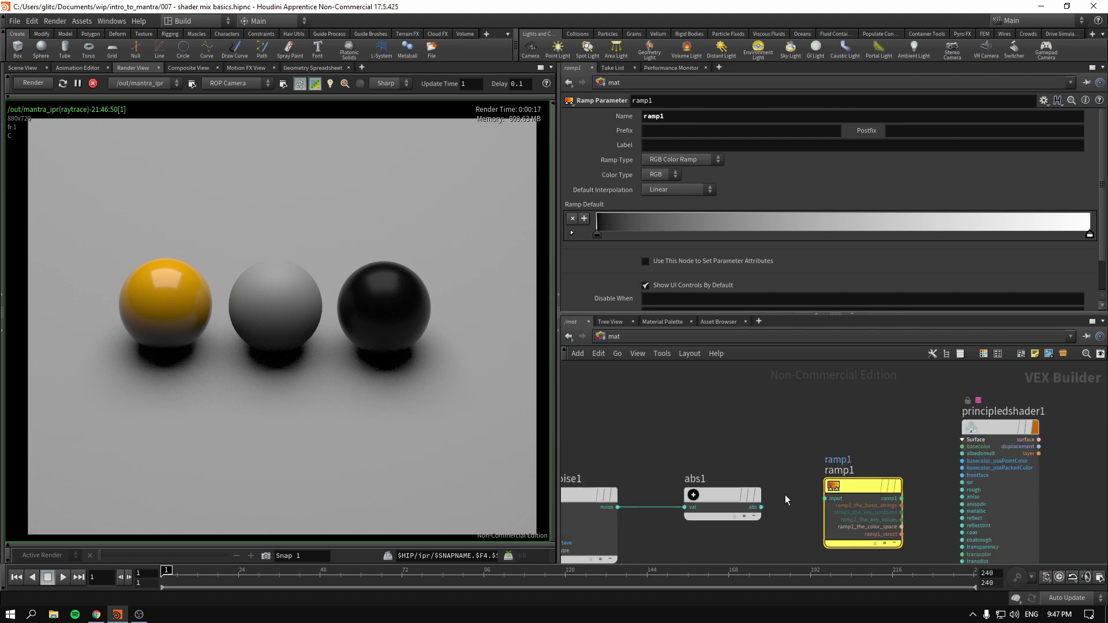
pyautogui.moveTo(742, 421); pyautogui.dragTo(725, 384, button='middle')
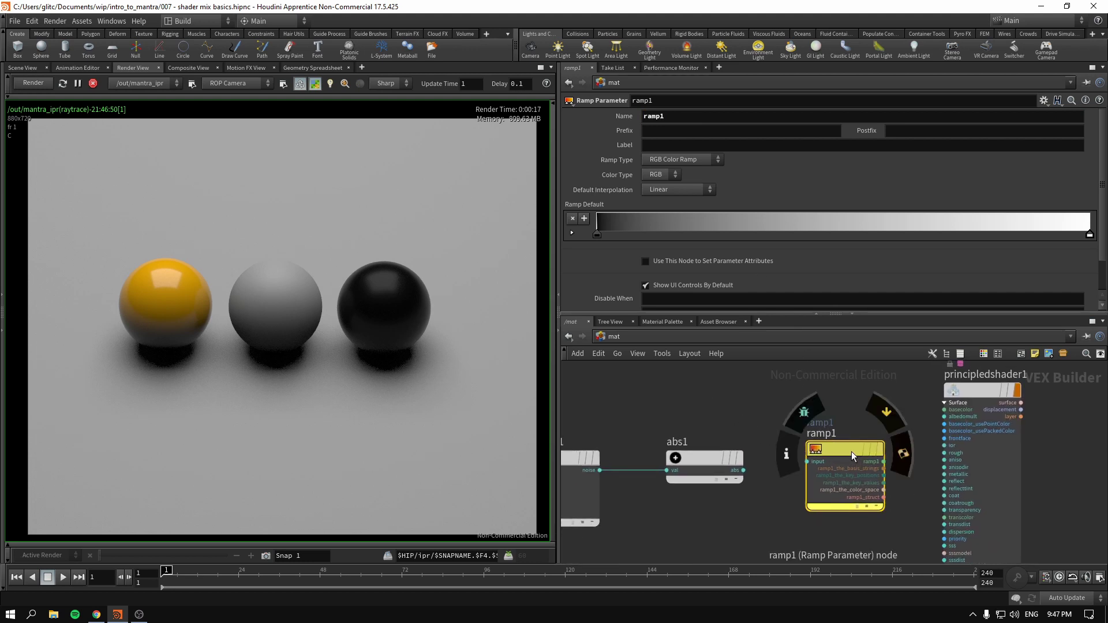
pyautogui.moveTo(850, 455); pyautogui.dragTo(840, 477)
pyautogui.click(744, 471)
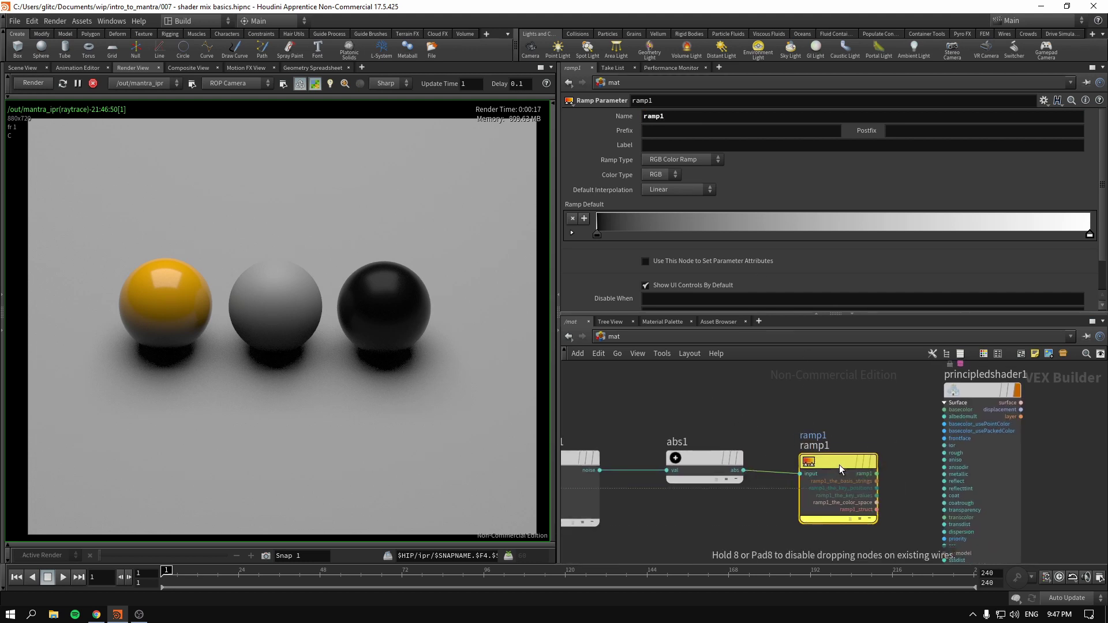
pyautogui.moveTo(698, 413); pyautogui.dragTo(848, 404, button='middle')
pyautogui.scroll(-1, 629, 422)
pyautogui.scroll(-2, 629, 422)
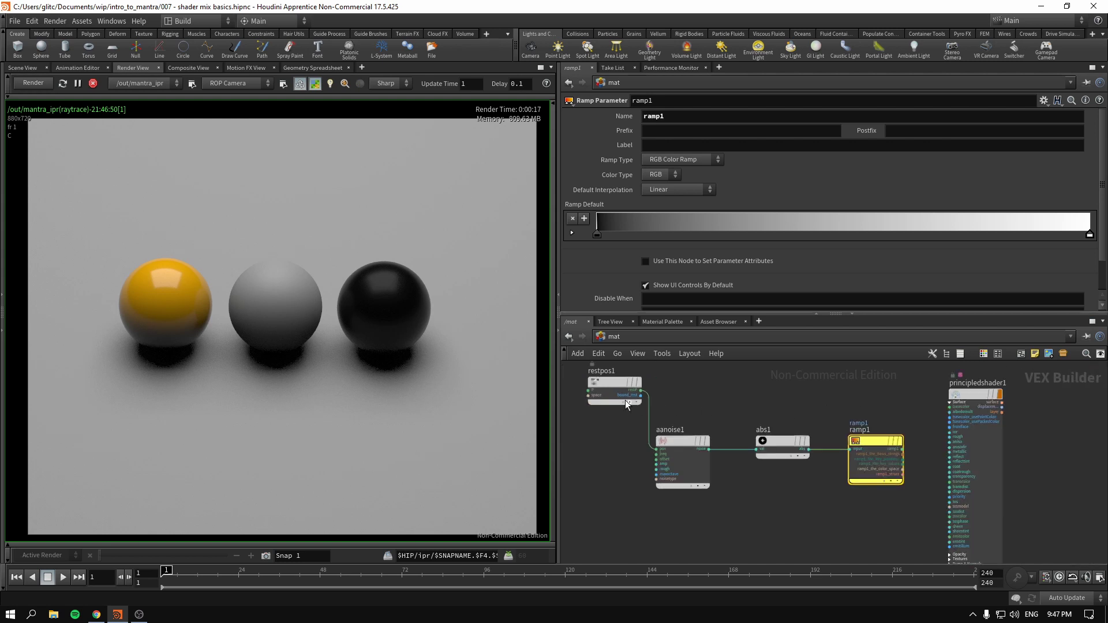
pyautogui.moveTo(612, 395); pyautogui.dragTo(603, 449)
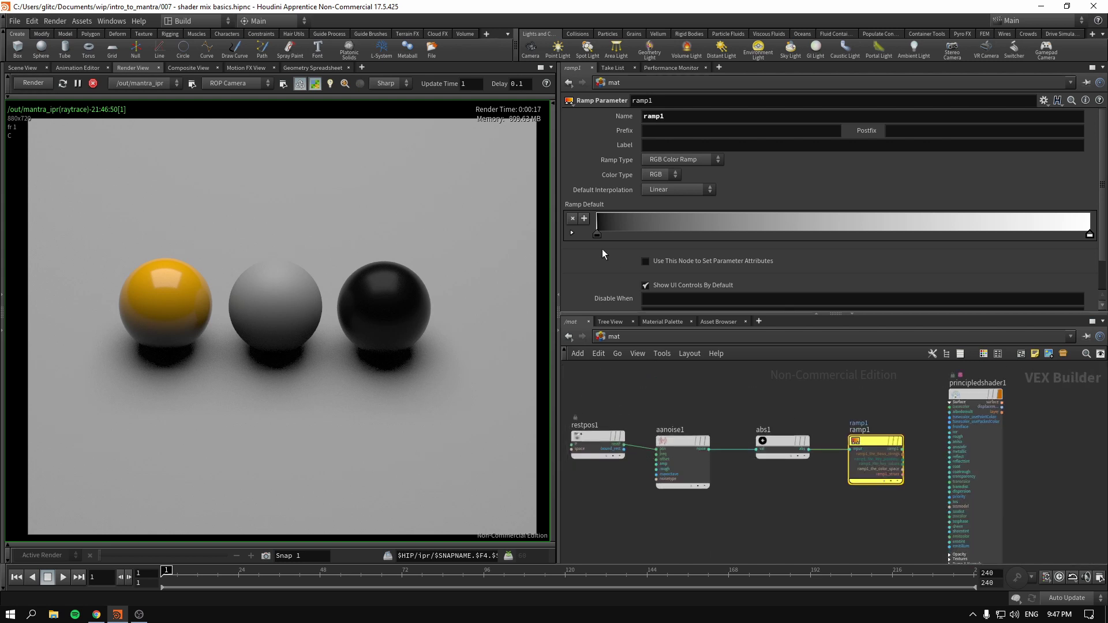
# - Identify the orange principled shader among the two shaders and rename it left_orange
pyautogui.scroll(-2, 601, 243)
pyautogui.scroll(-2, 827, 408)
pyautogui.moveTo(827, 408); pyautogui.dragTo(764, 524, button='middle')
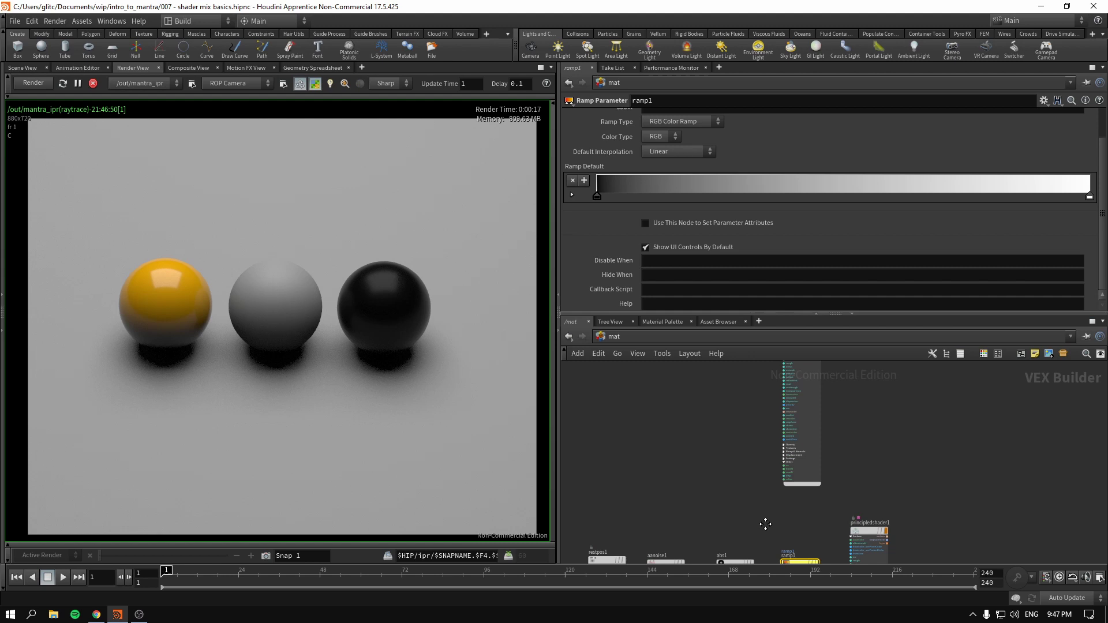
pyautogui.moveTo(725, 427); pyautogui.dragTo(710, 543, button='middle')
pyautogui.click(785, 449)
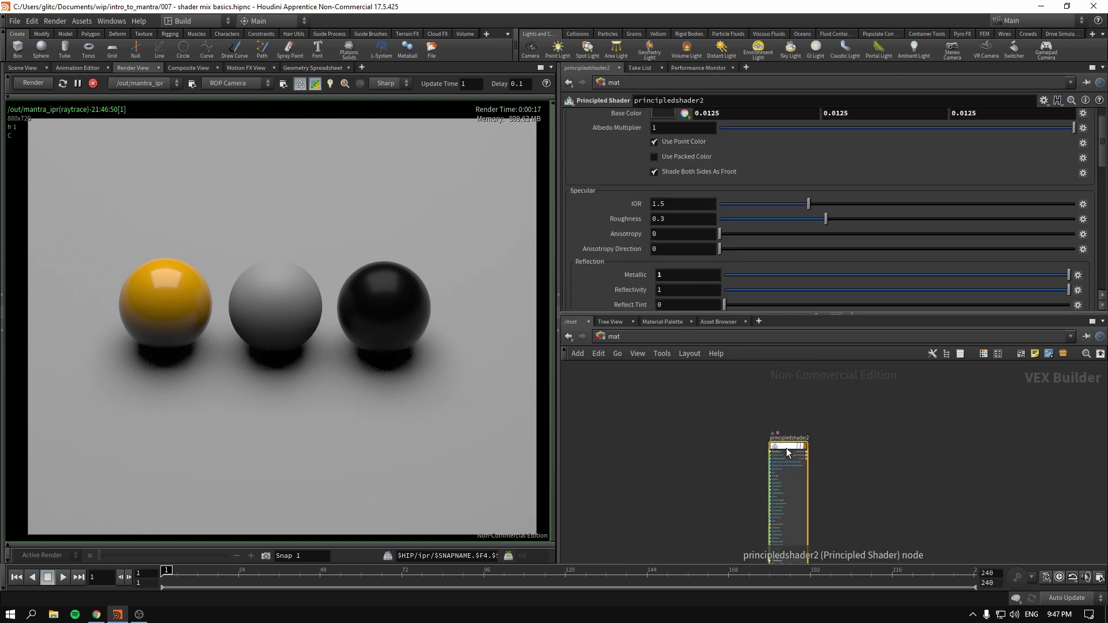
pyautogui.moveTo(720, 489); pyautogui.dragTo(673, 295, button='middle')
pyautogui.click(809, 451)
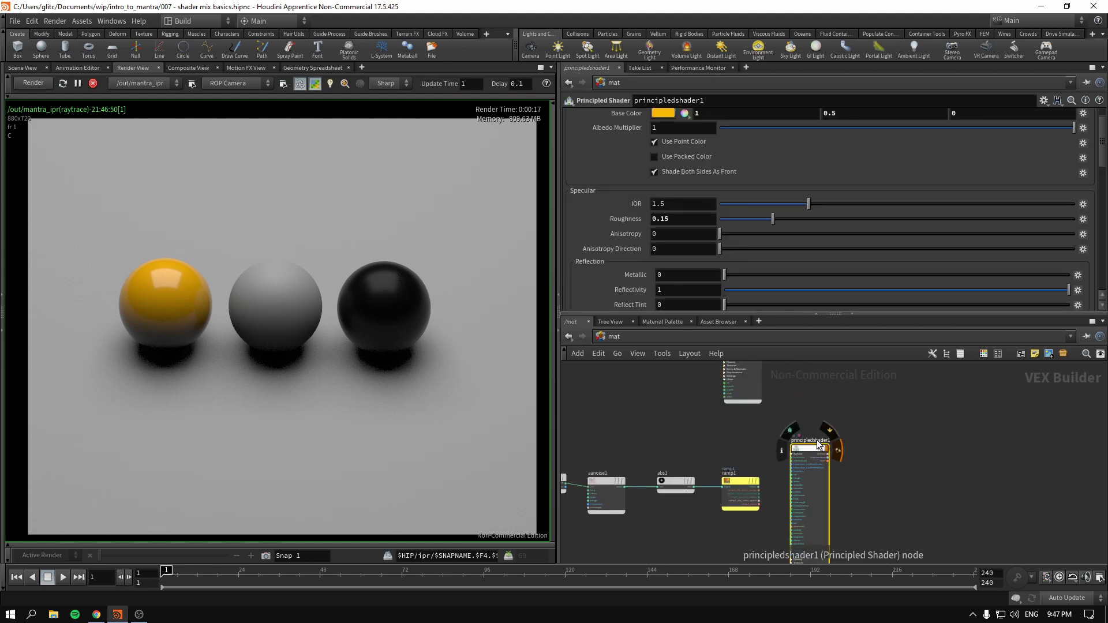
pyautogui.doubleClick(825, 439)
pyautogui.write('left')
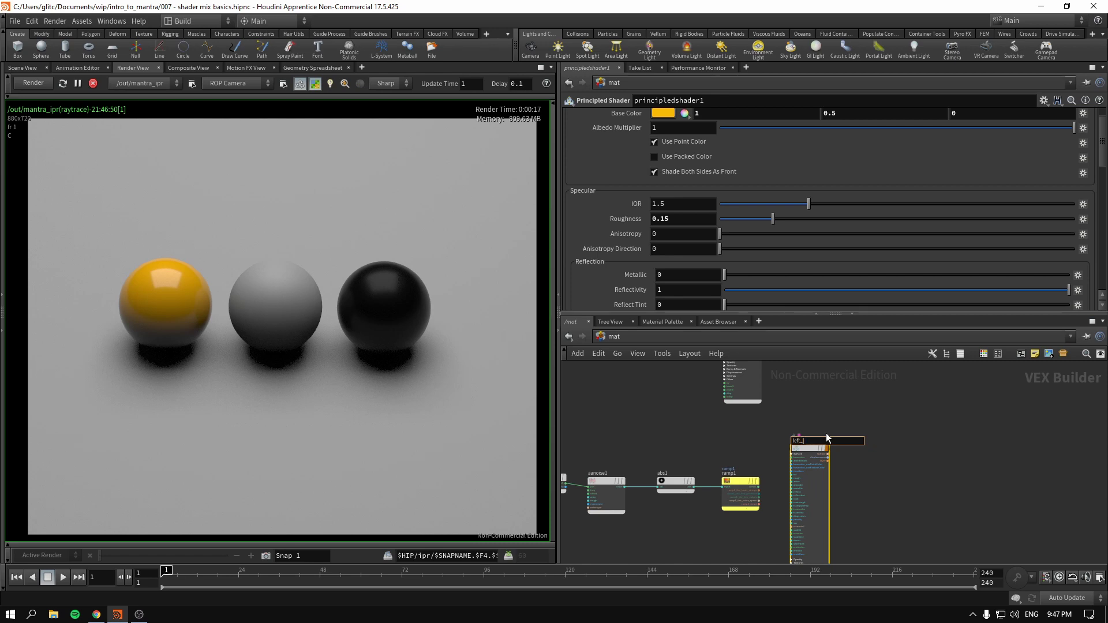
pyautogui.write('_orange')
pyautogui.press('Return')
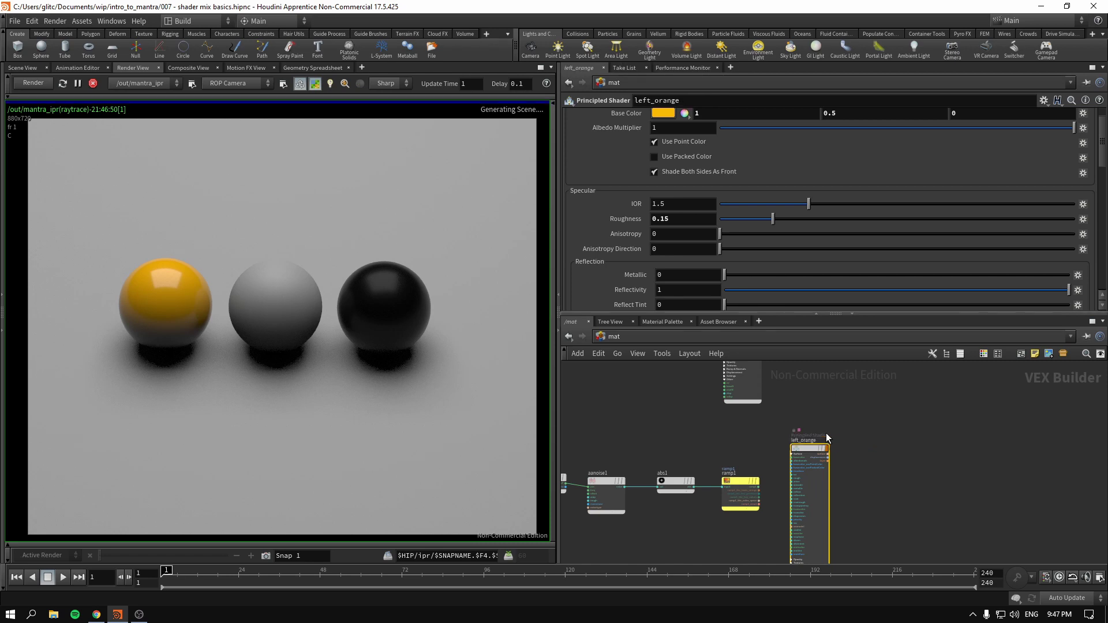
# - Reposition left_orange beside the ramp, connect the ramp1 output to its rough input, and show the shader's parameters
pyautogui.scroll(3, 829, 435)
pyautogui.moveTo(737, 423); pyautogui.dragTo(786, 369, button='middle')
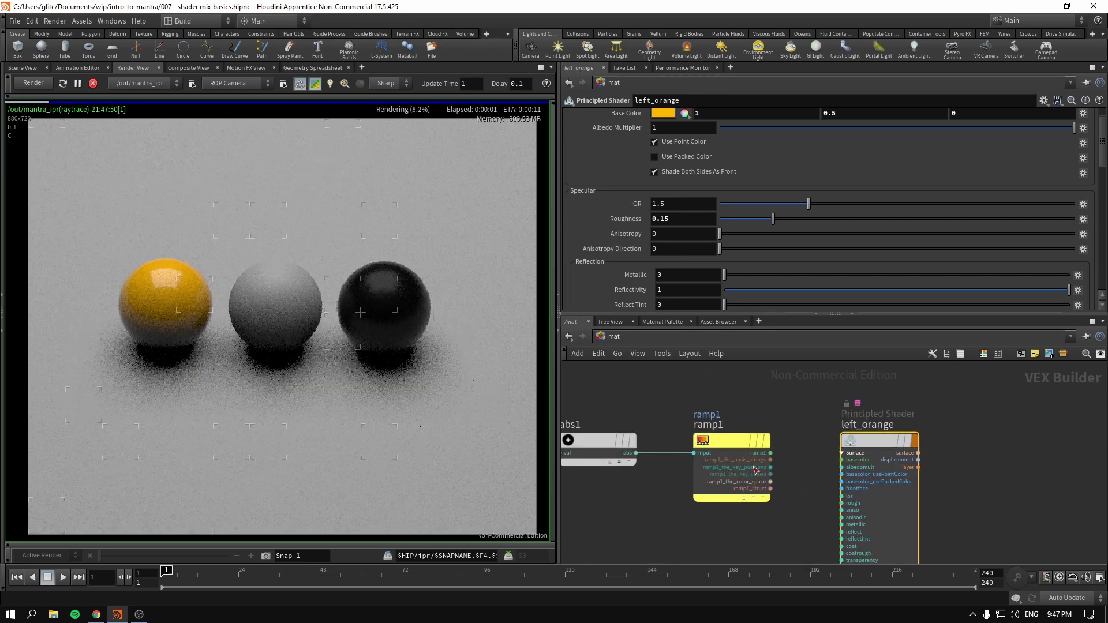
pyautogui.moveTo(874, 442); pyautogui.dragTo(872, 395)
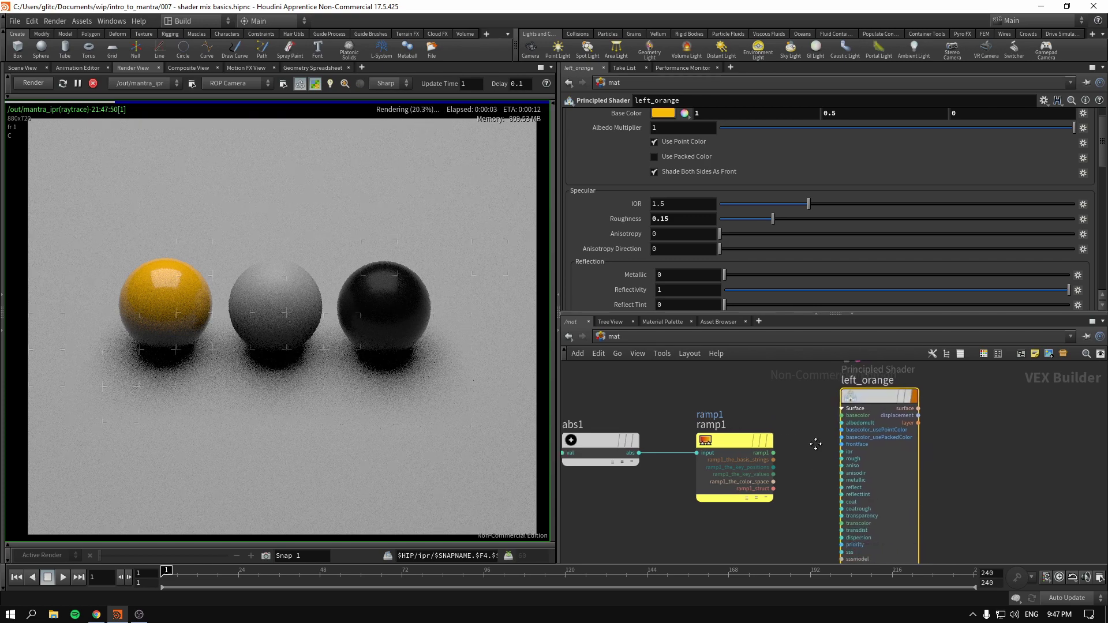
pyautogui.moveTo(814, 445); pyautogui.dragTo(846, 443, button='middle')
pyautogui.moveTo(786, 441); pyautogui.dragTo(874, 457)
pyautogui.click(763, 437)
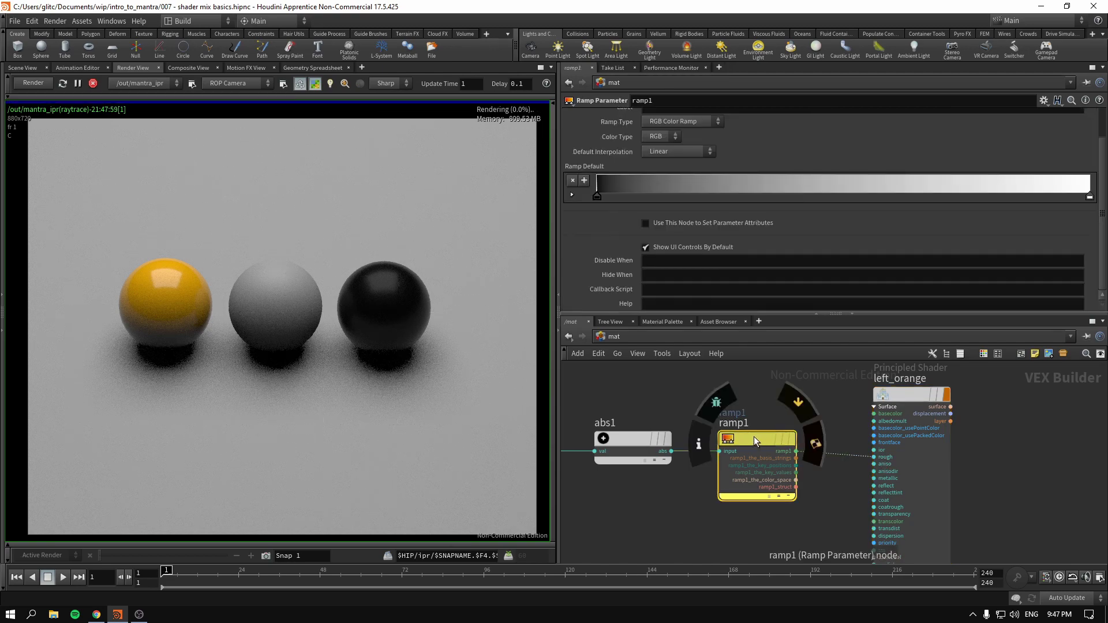
pyautogui.click(903, 400)
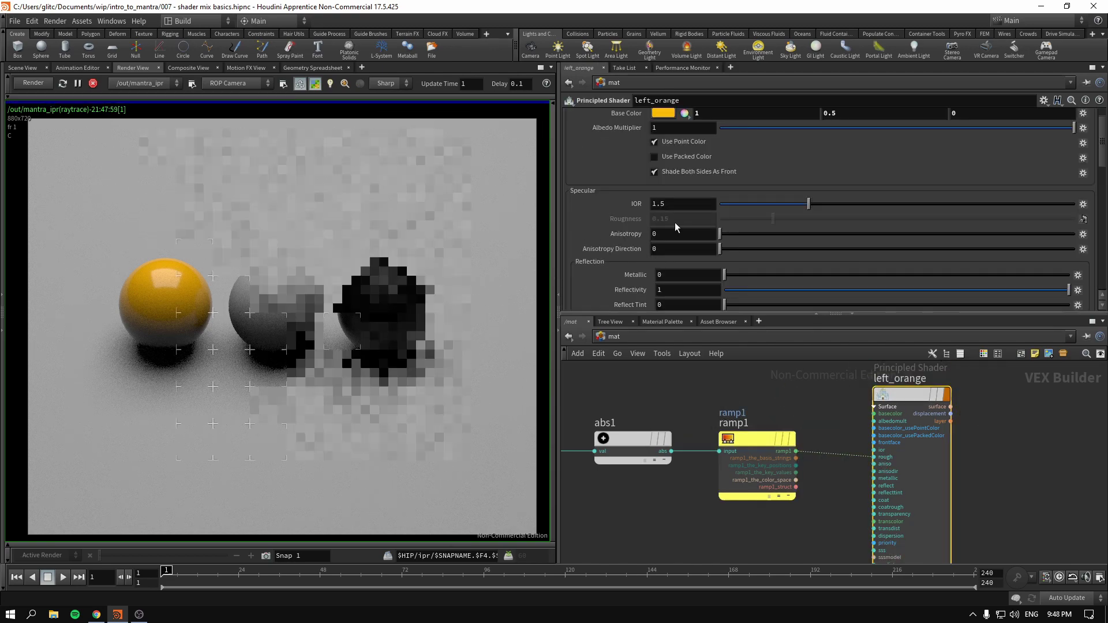
# - Set the ramp's start point color to 0.1 and its end point color to 0.2 on all channels
pyautogui.click(736, 439)
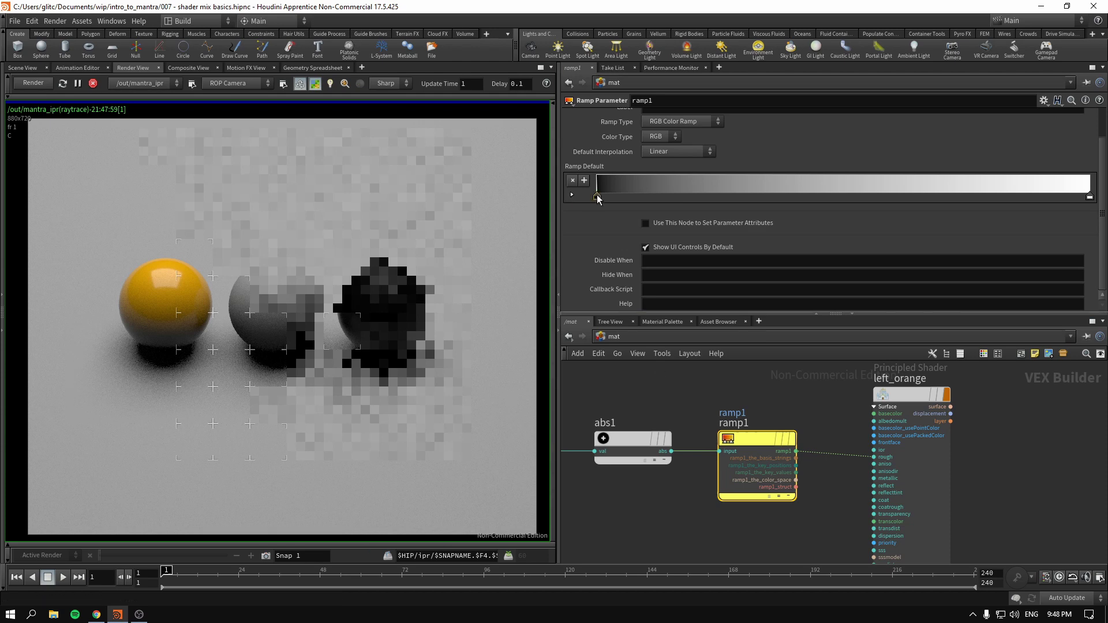
pyautogui.click(572, 195)
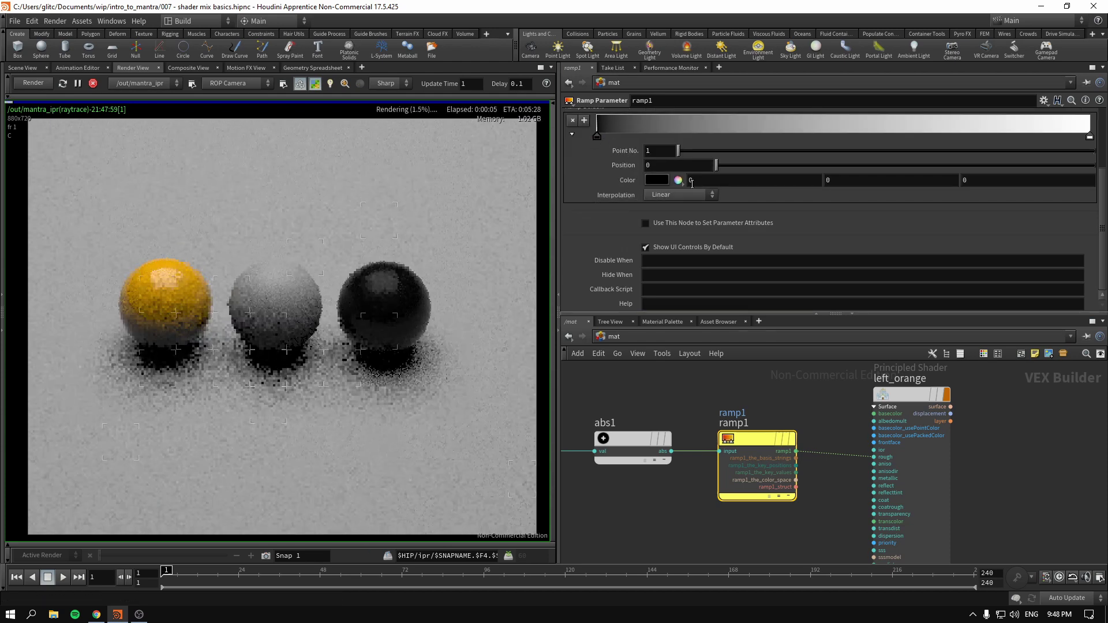
pyautogui.moveTo(621, 182); pyautogui.dragTo(636, 182, button='middle')
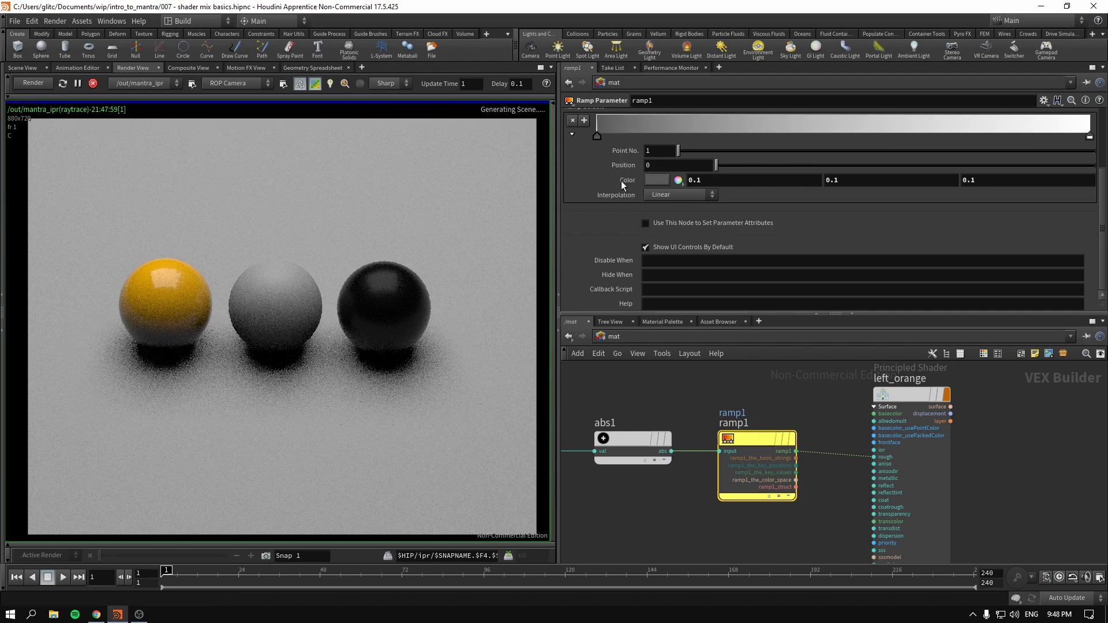
pyautogui.click(1090, 137)
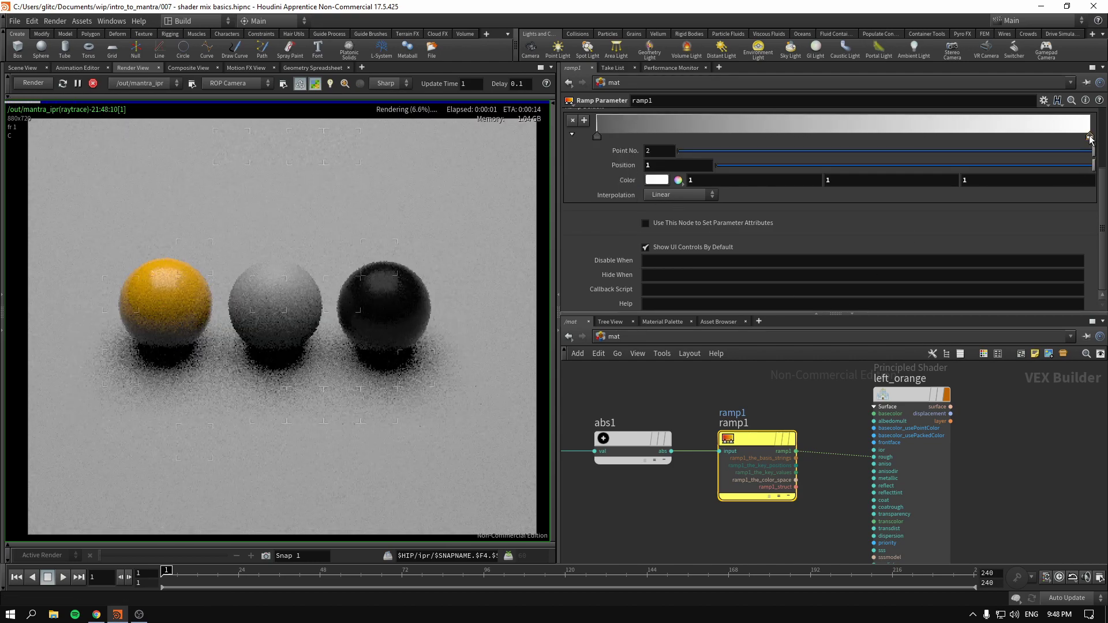
pyautogui.moveTo(628, 165); pyautogui.dragTo(572, 172, button='middle')
# - Set the roughness of the Anti-Aliased Noise node aanoise1 to 0.98
pyautogui.moveTo(670, 400)
pyautogui.moveTo(636, 392); pyautogui.dragTo(820, 398, button='middle')
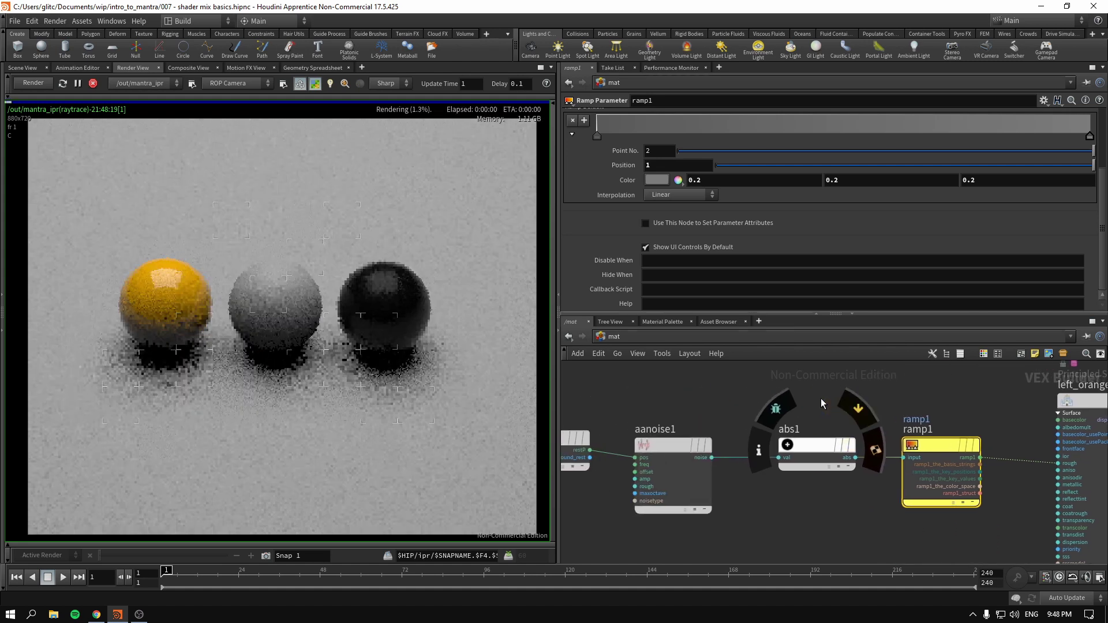
pyautogui.click(673, 445)
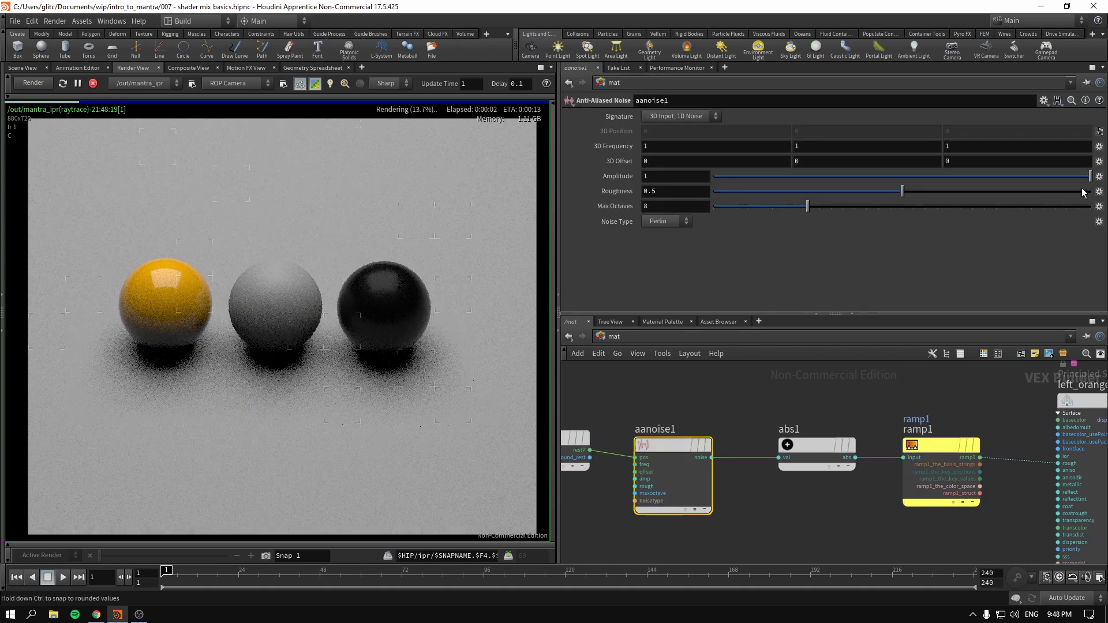
pyautogui.click(1082, 191)
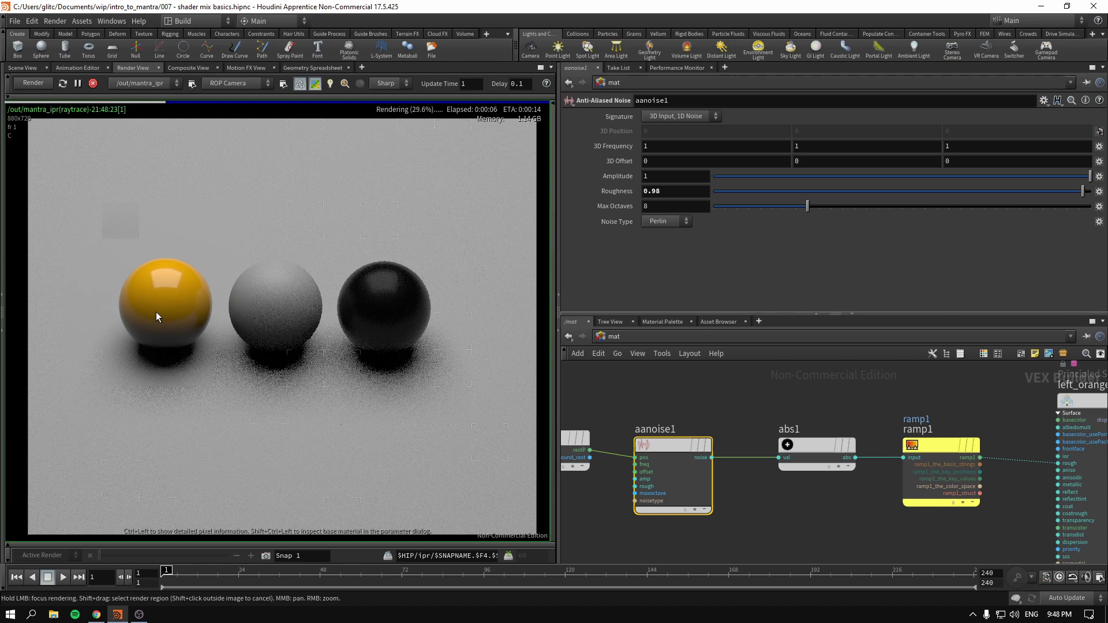
# - Move the Rest Position node up and place copies of the noise and Absolute nodes beside it
pyautogui.scroll(-3, 854, 401)
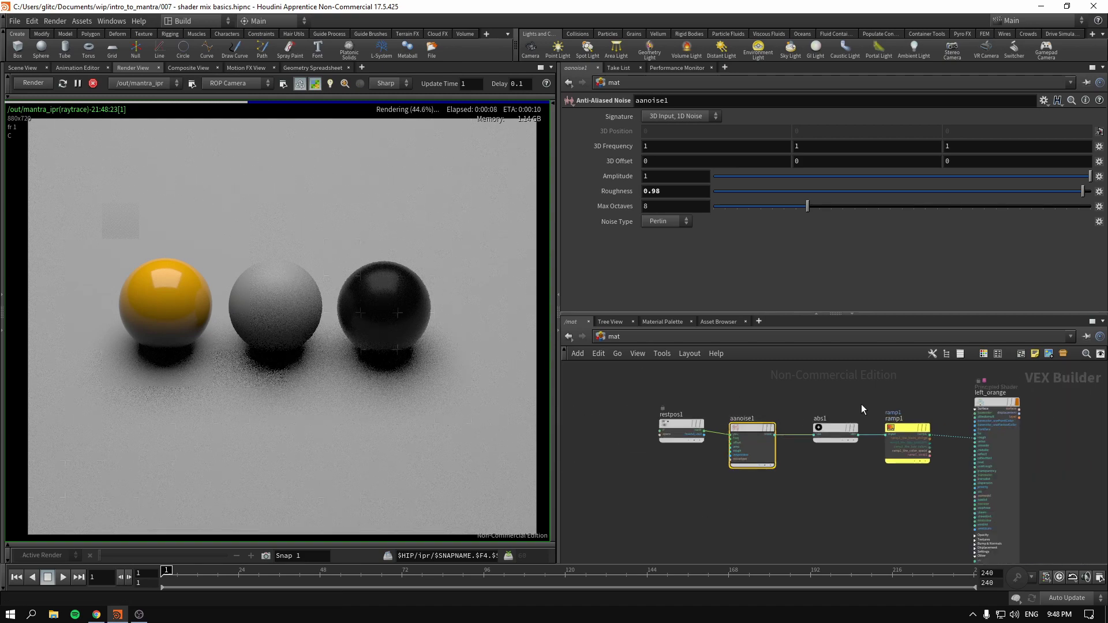
pyautogui.scroll(-2, 860, 404)
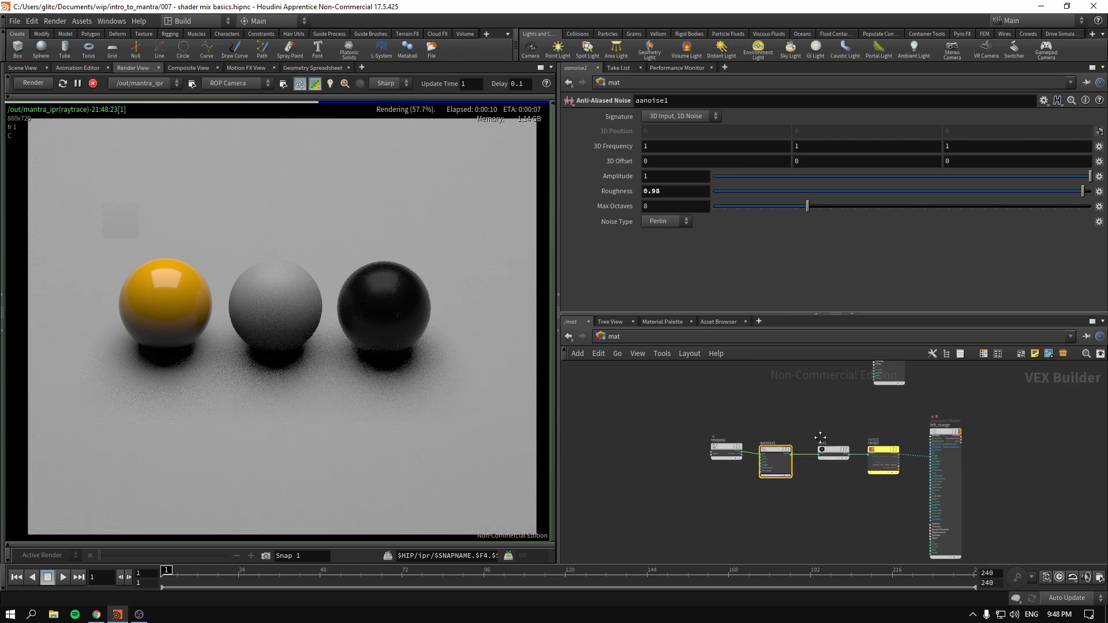
pyautogui.moveTo(806, 421); pyautogui.dragTo(794, 486, button='middle')
pyautogui.scroll(1, 794, 486)
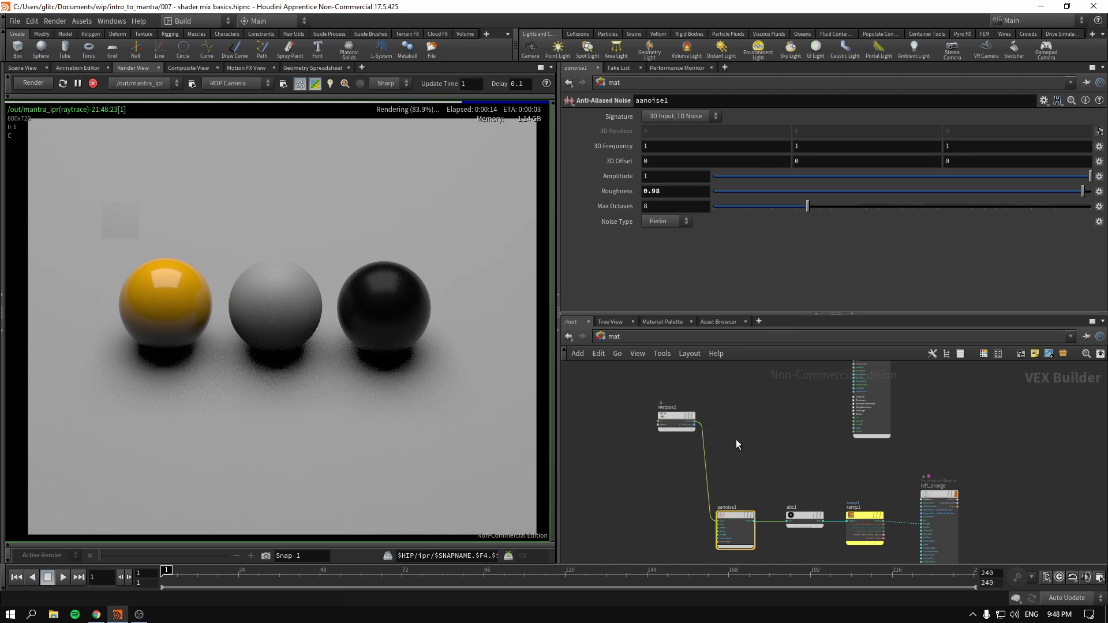
pyautogui.scroll(3, 736, 439)
pyautogui.scroll(-2, 735, 398)
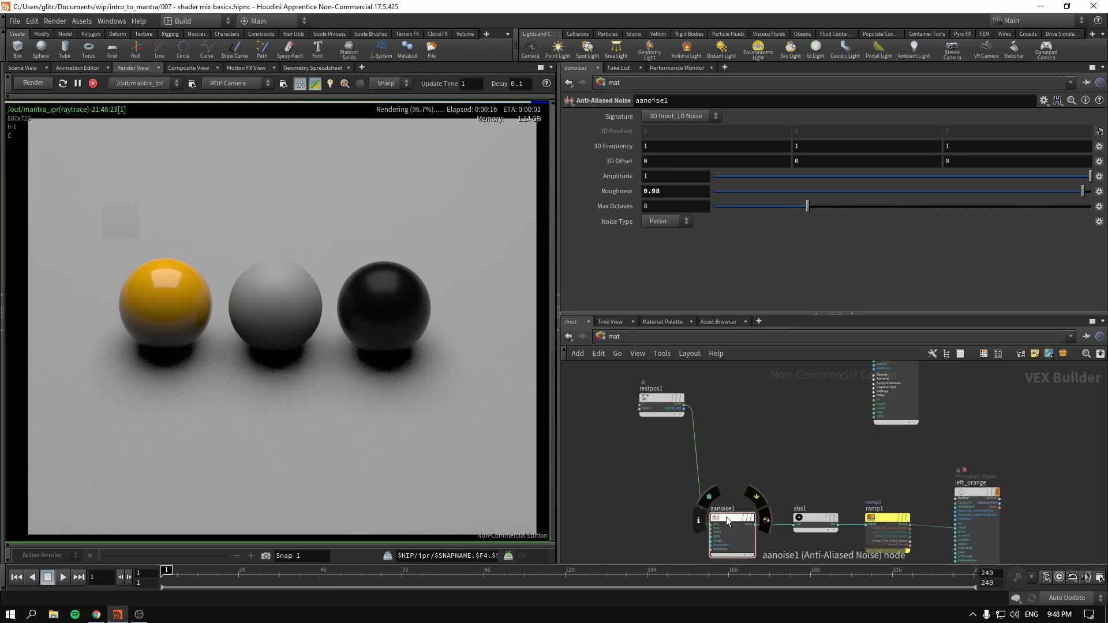
pyautogui.keyDown('alt'); pyautogui.moveTo(726, 517); pyautogui.dragTo(741, 398); pyautogui.keyUp('alt')
pyautogui.keyDown('alt'); pyautogui.moveTo(820, 515); pyautogui.dragTo(813, 410); pyautogui.keyUp('alt')
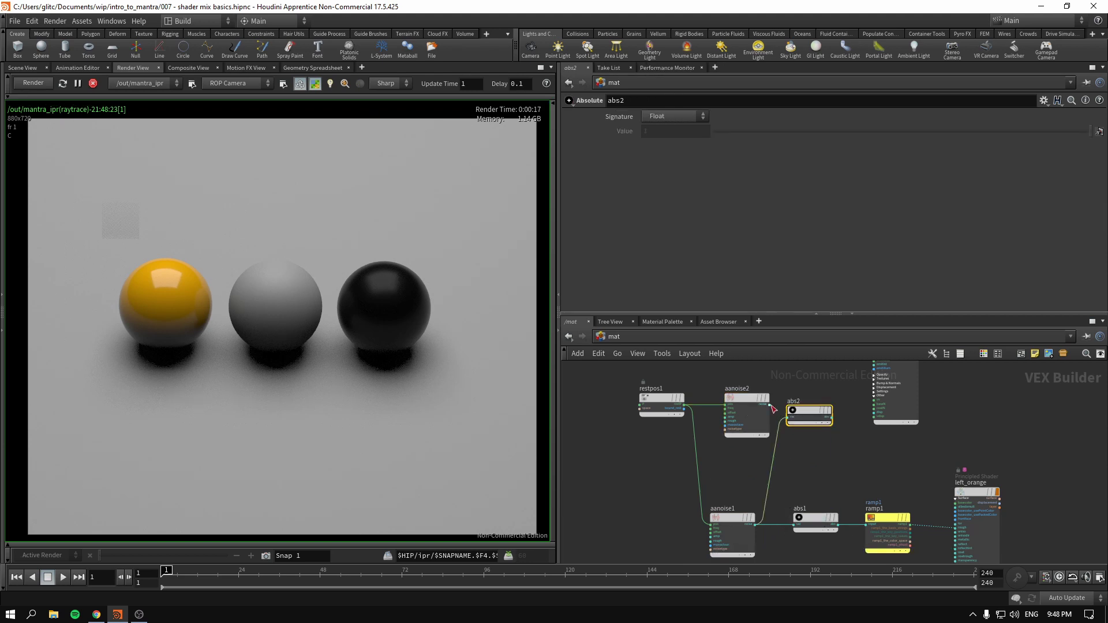
# - Connect the copied noise node's output to the copied Absolute node's input and line up both copies with the Rest Position node
pyautogui.click(743, 400)
pyautogui.scroll(2, 763, 427)
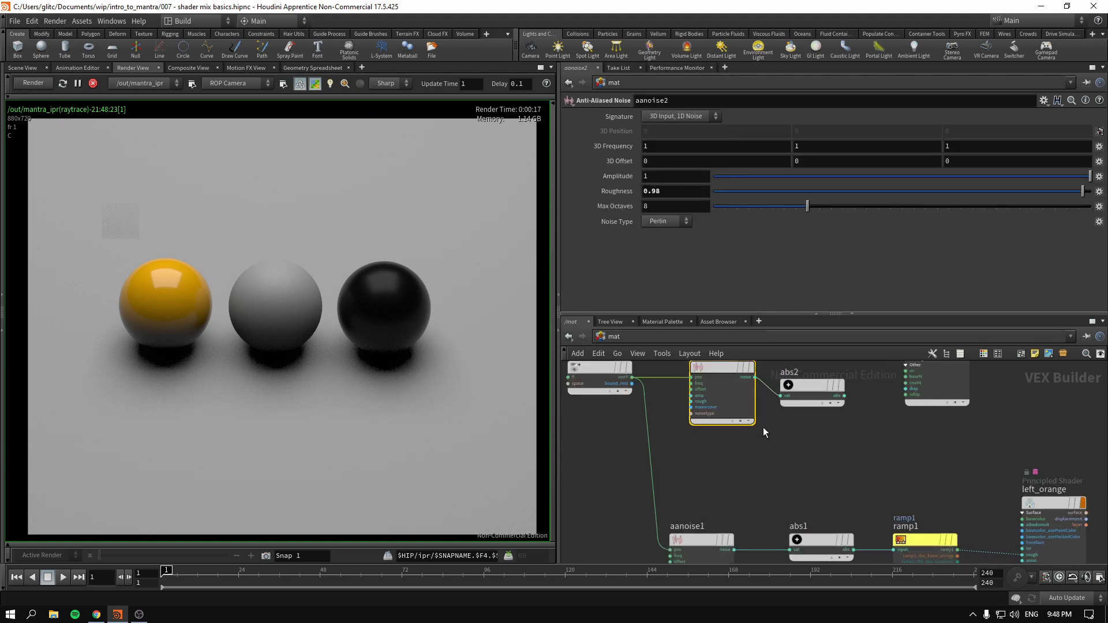
pyautogui.moveTo(763, 428); pyautogui.dragTo(801, 484, button='middle')
pyautogui.moveTo(755, 426); pyautogui.dragTo(738, 435)
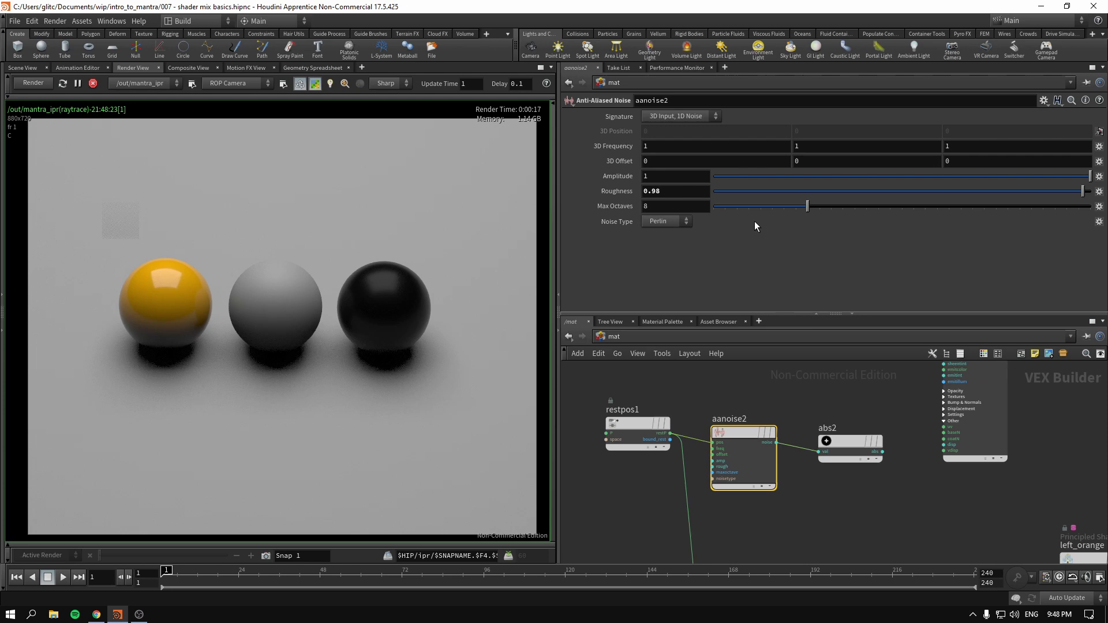
pyautogui.moveTo(847, 446)
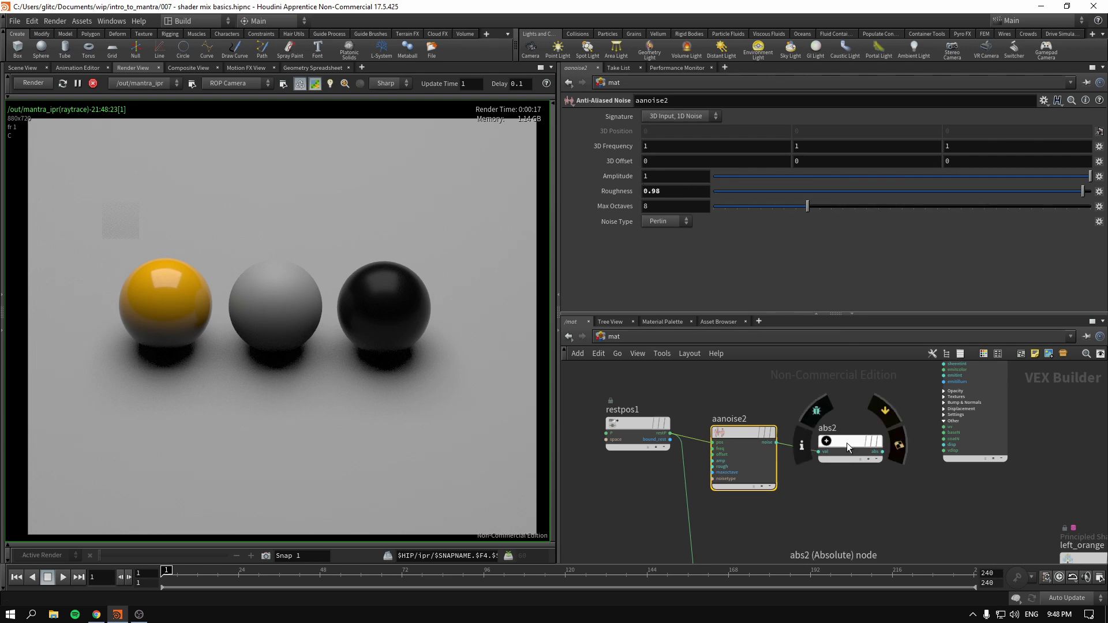
# - Add a Displace Along Normal node and place it below and beside the abs2 node
pyautogui.press('Tab')
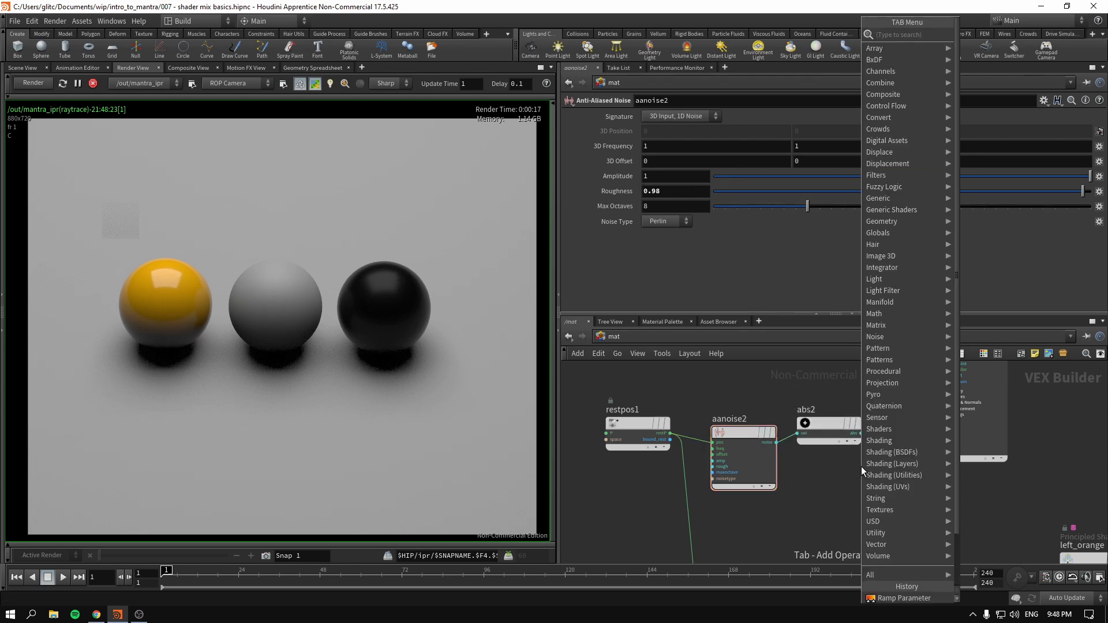
pyautogui.write('norm')
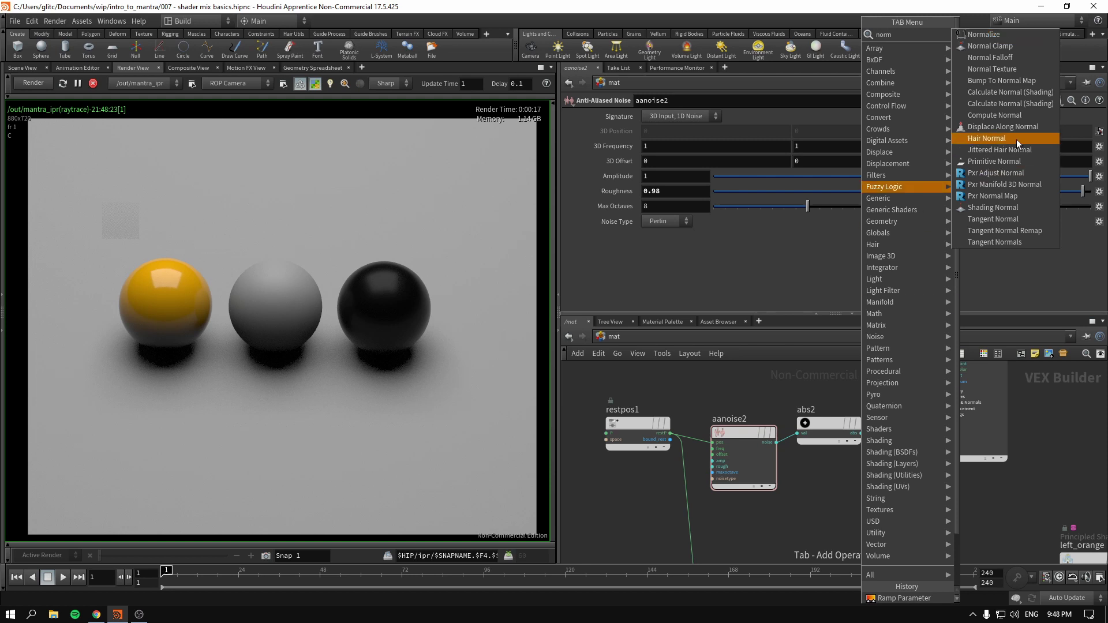
pyautogui.click(1007, 127)
pyautogui.click(892, 493)
pyautogui.click(861, 432)
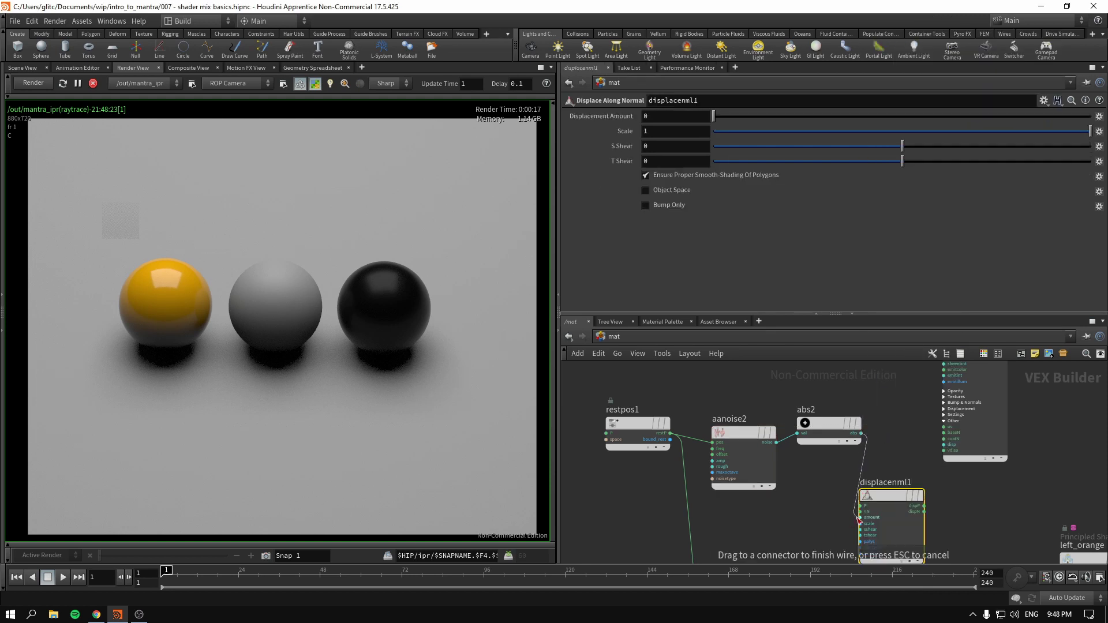
# - Connect aanoise2's noise output to the amount input of displacenml1, delete abs2, and move displacenml1 into its place
pyautogui.click(777, 443)
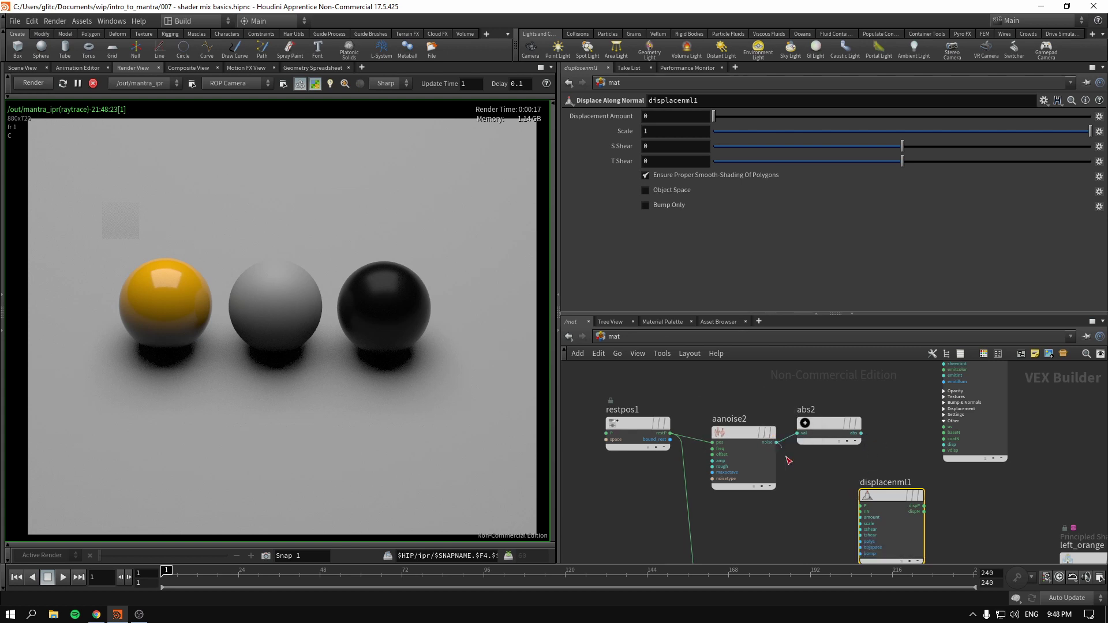
pyautogui.click(861, 518)
pyautogui.moveTo(906, 493); pyautogui.dragTo(846, 430)
pyautogui.click(833, 422)
pyautogui.press('Delete')
pyautogui.moveTo(801, 377); pyautogui.dragTo(840, 424)
# - Connect displacenml1's displaced normal output to the baseN input of the black sphere's principled shader
pyautogui.click(875, 443)
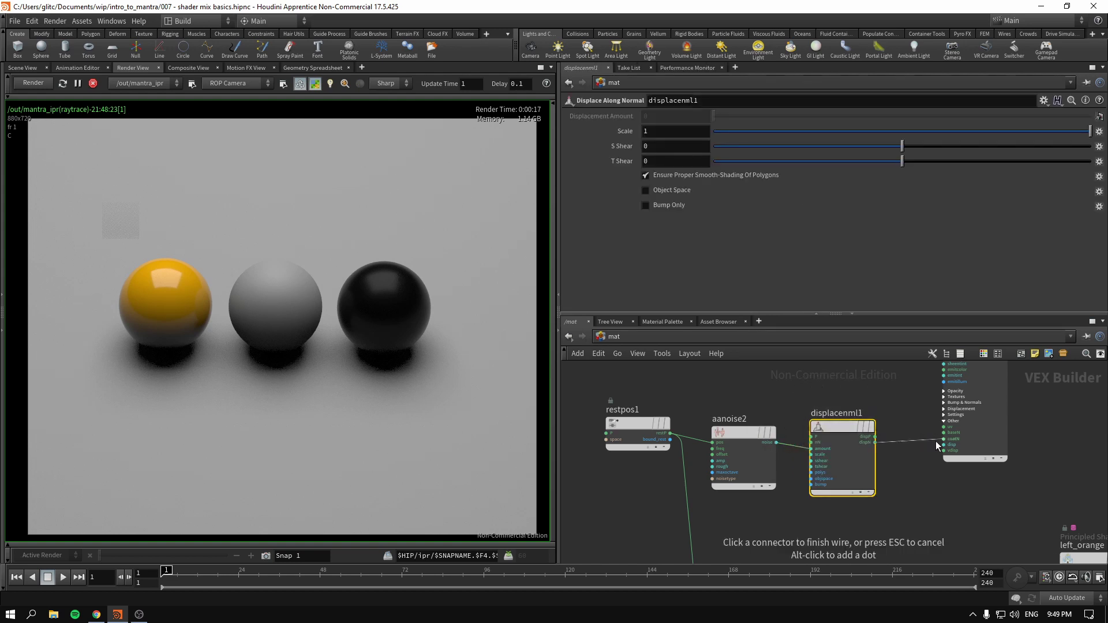
pyautogui.click(944, 433)
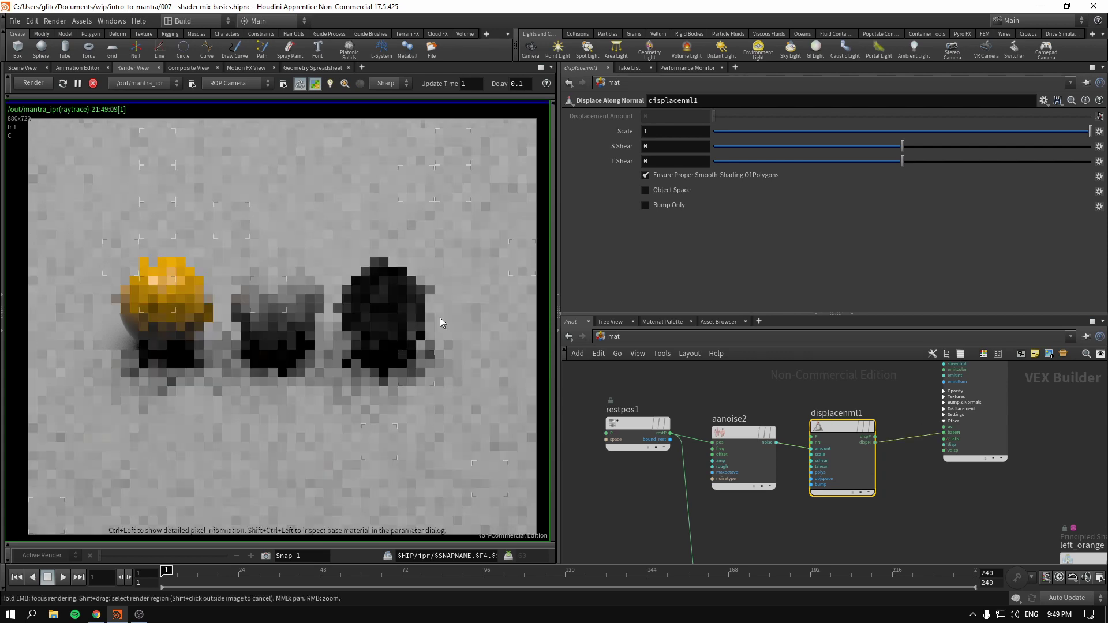
# - Try a Scale of 0.01 on displacenml1, and settle on 0.005
pyautogui.moveTo(853, 432)
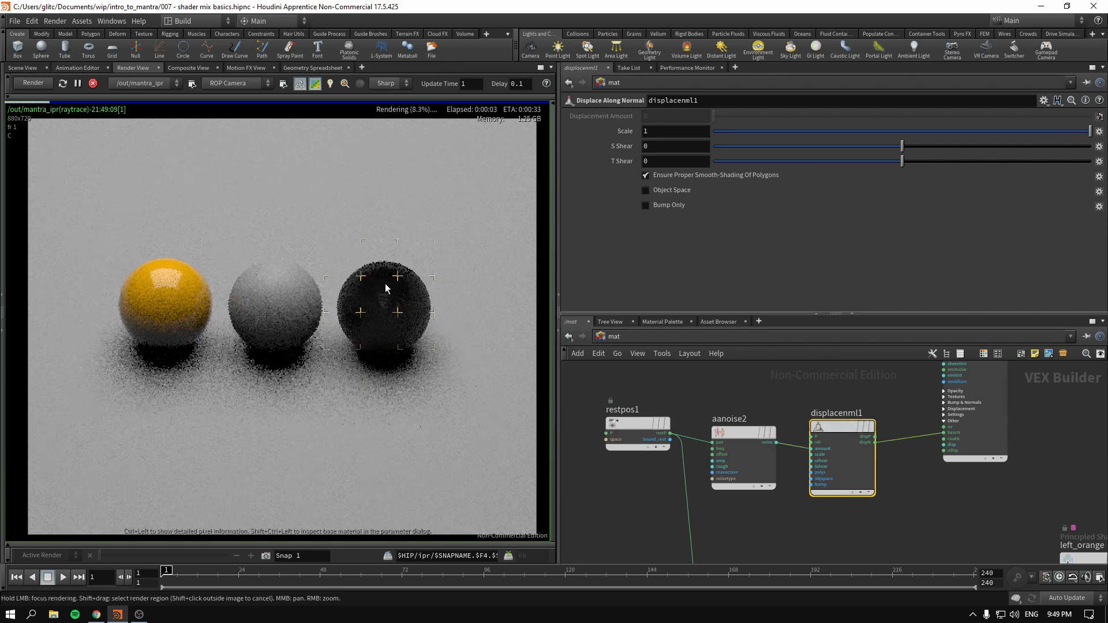
pyautogui.click(678, 132)
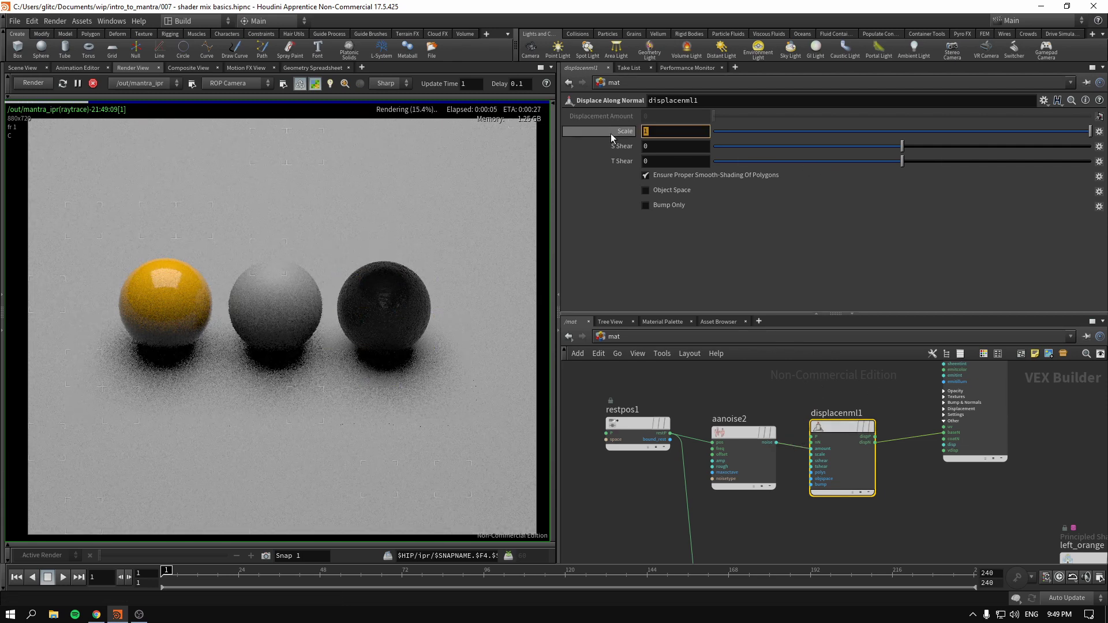
pyautogui.write('0.01')
pyautogui.press('Return')
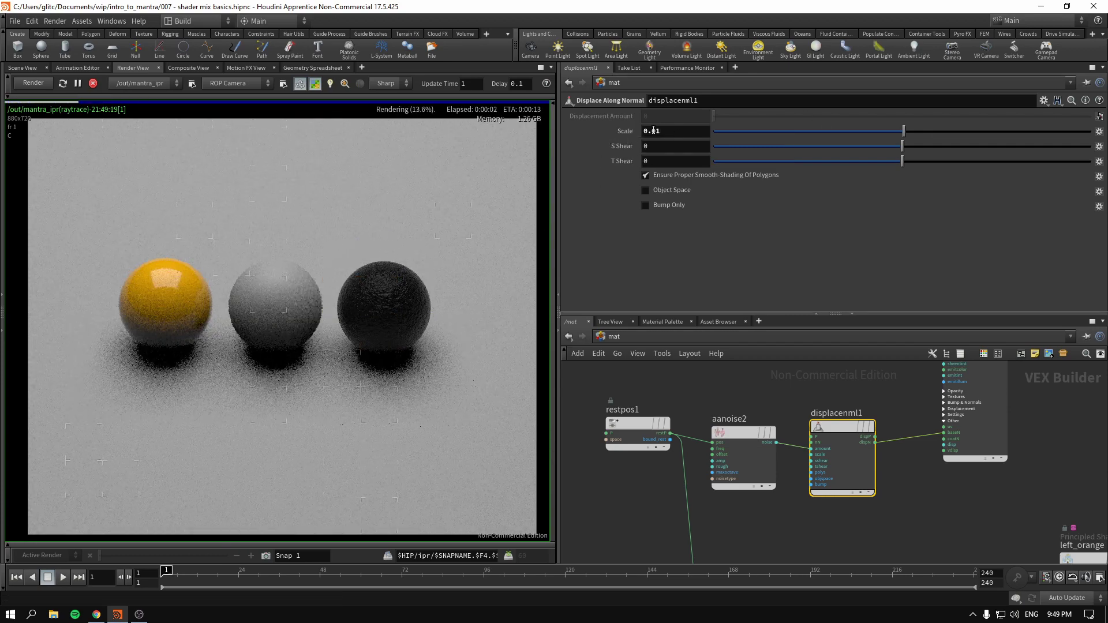
pyautogui.moveTo(655, 131); pyautogui.dragTo(668, 131)
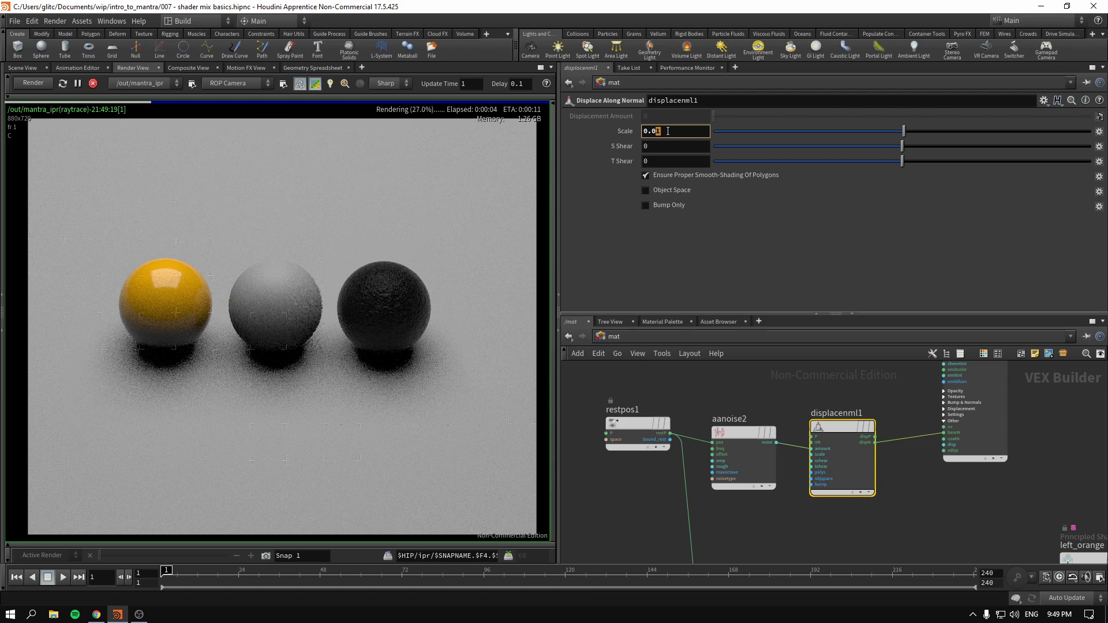
pyautogui.write('05')
pyautogui.press('Return')
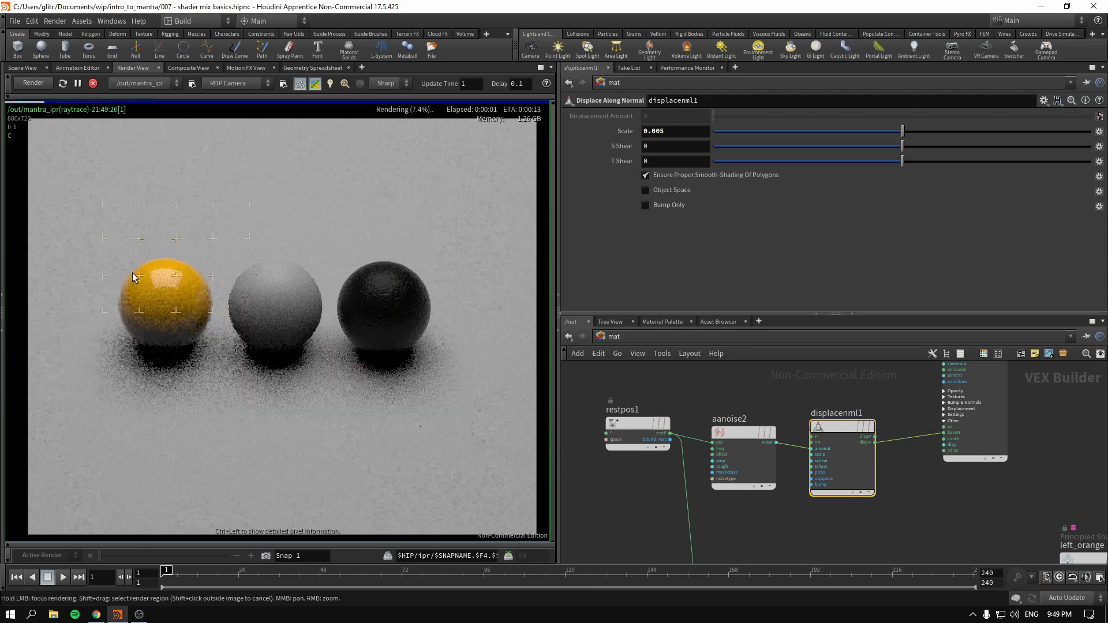
# - Move the black sphere's principled shader so it lines up directly above the left_orange shader
pyautogui.scroll(-6, 773, 400)
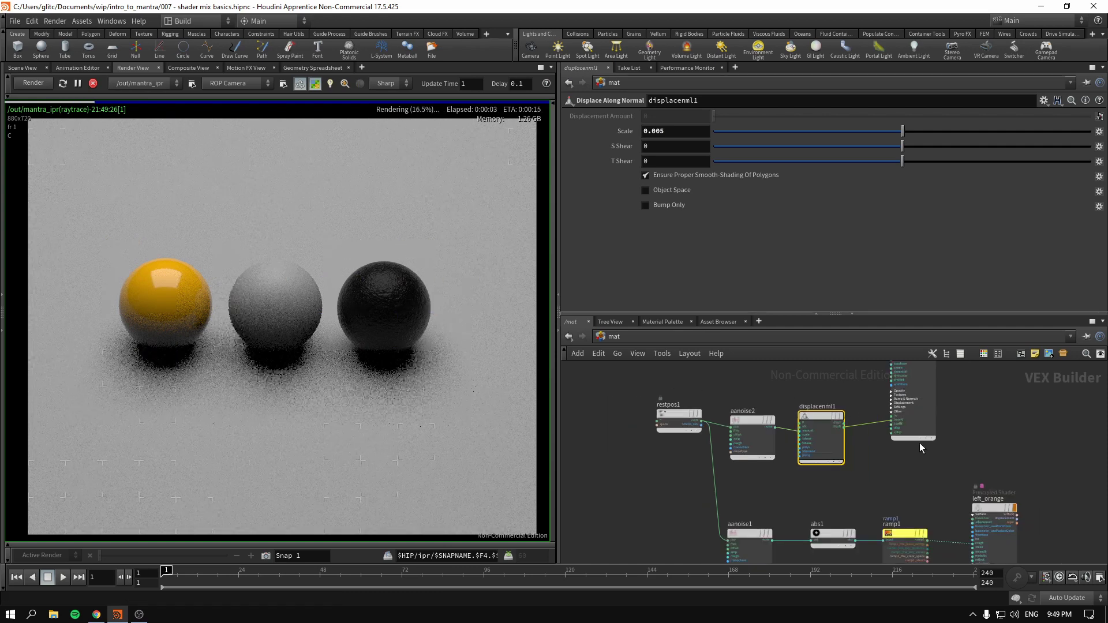
pyautogui.moveTo(776, 387); pyautogui.dragTo(825, 404)
pyautogui.moveTo(779, 400); pyautogui.dragTo(828, 372, button='middle')
pyautogui.scroll(1, 696, 403)
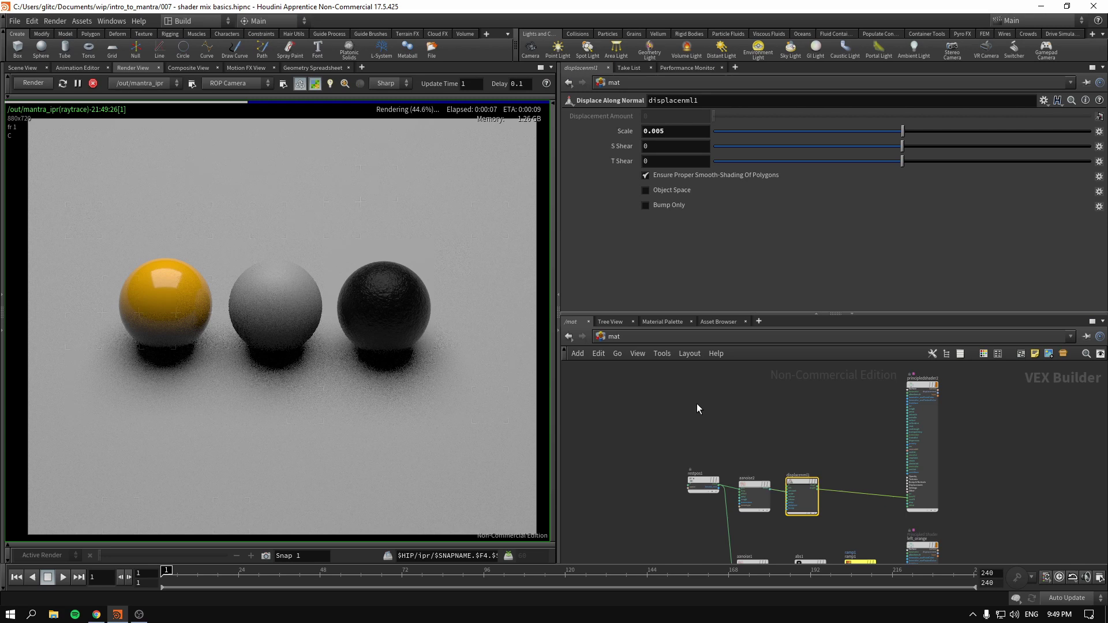
pyautogui.moveTo(667, 399); pyautogui.dragTo(658, 344, button='middle')
pyautogui.moveTo(640, 434); pyautogui.dragTo(664, 427, button='middle')
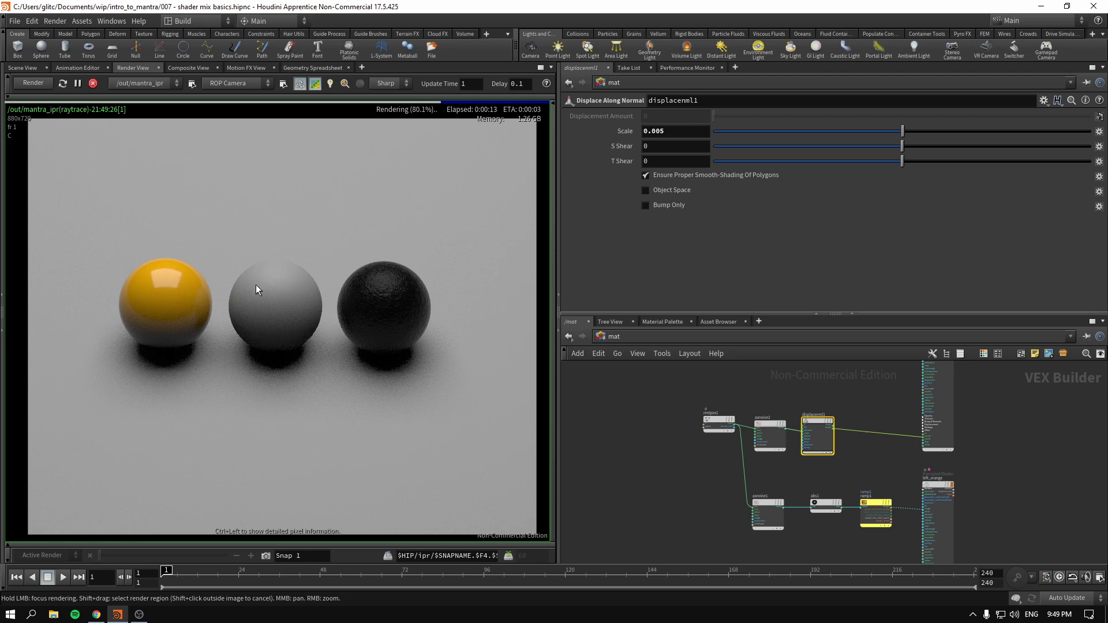
pyautogui.moveTo(682, 517); pyautogui.dragTo(609, 508, button='middle')
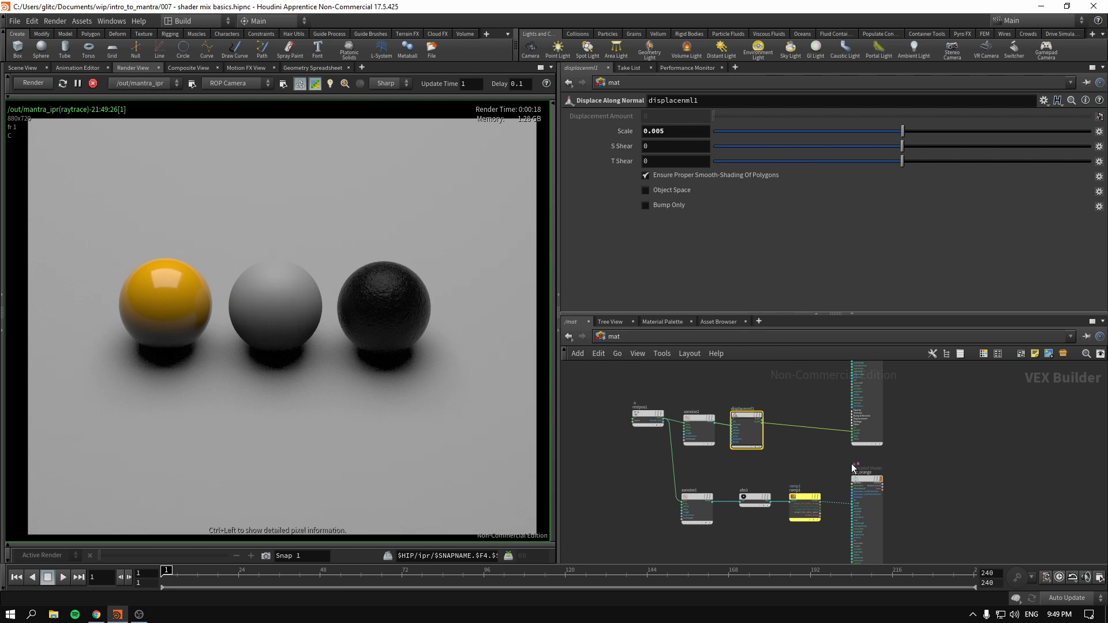
pyautogui.scroll(4, 891, 469)
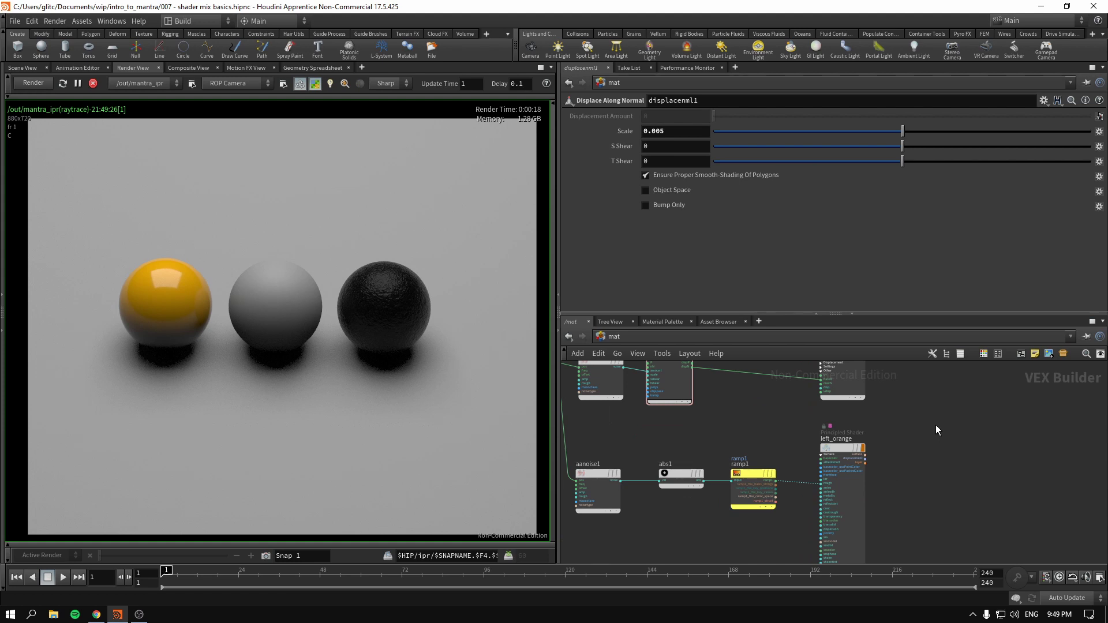
pyautogui.scroll(-4, 933, 434)
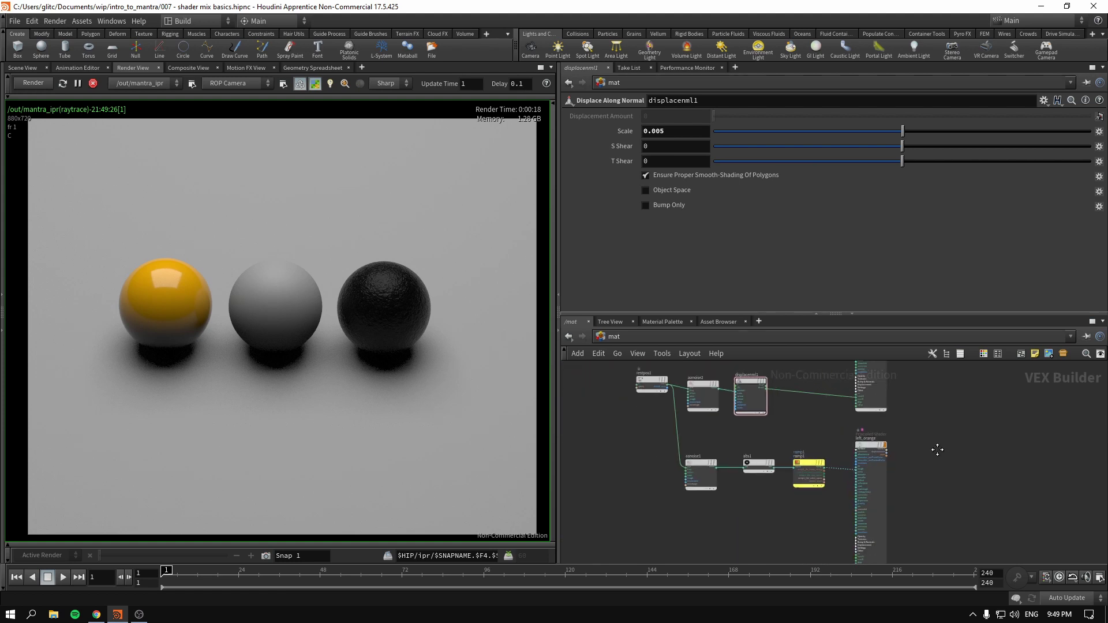
# - Tidy the network by centring restpos1 between the two branches and bringing the noise and displacement nodes closer to their shaders
pyautogui.moveTo(669, 396); pyautogui.dragTo(814, 432)
pyautogui.moveTo(643, 438); pyautogui.dragTo(680, 459)
pyautogui.click(680, 458)
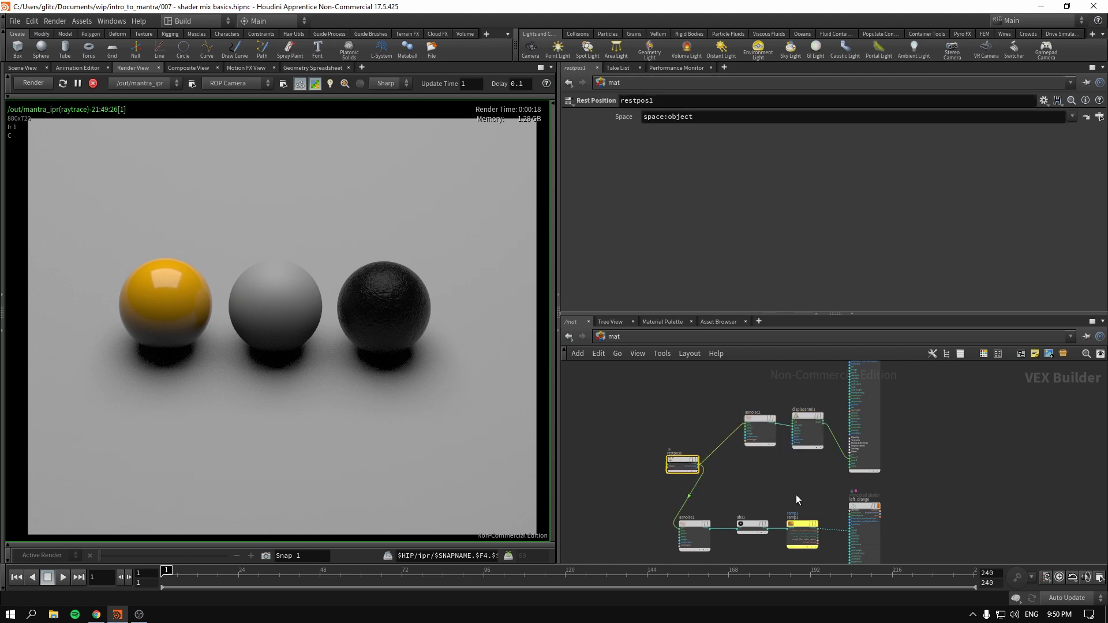
pyautogui.scroll(2, 865, 534)
pyautogui.moveTo(658, 521); pyautogui.dragTo(680, 522)
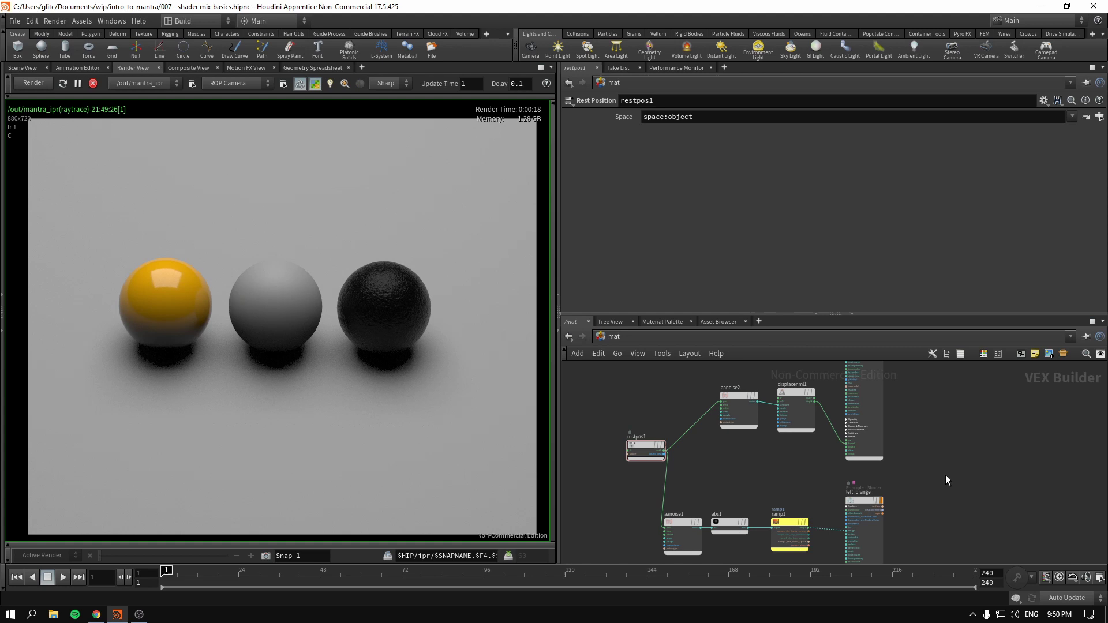
# - Add a Layer Mix node and place it to the right of the two principled shaders
pyautogui.scroll(-5, 929, 475)
pyautogui.scroll(2, 926, 476)
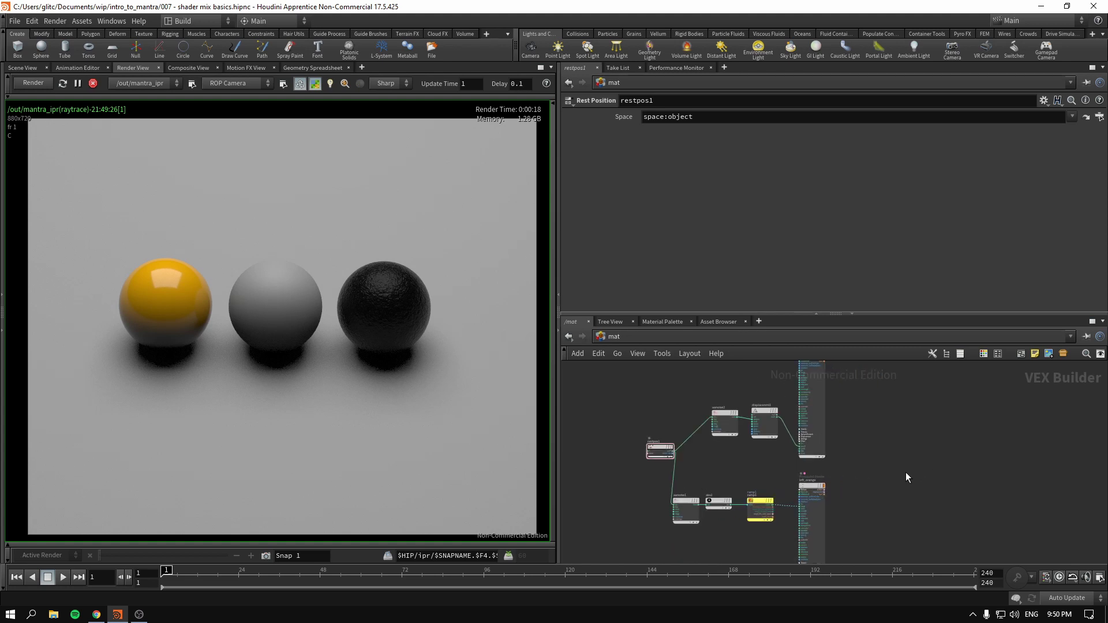
pyautogui.scroll(3, 905, 472)
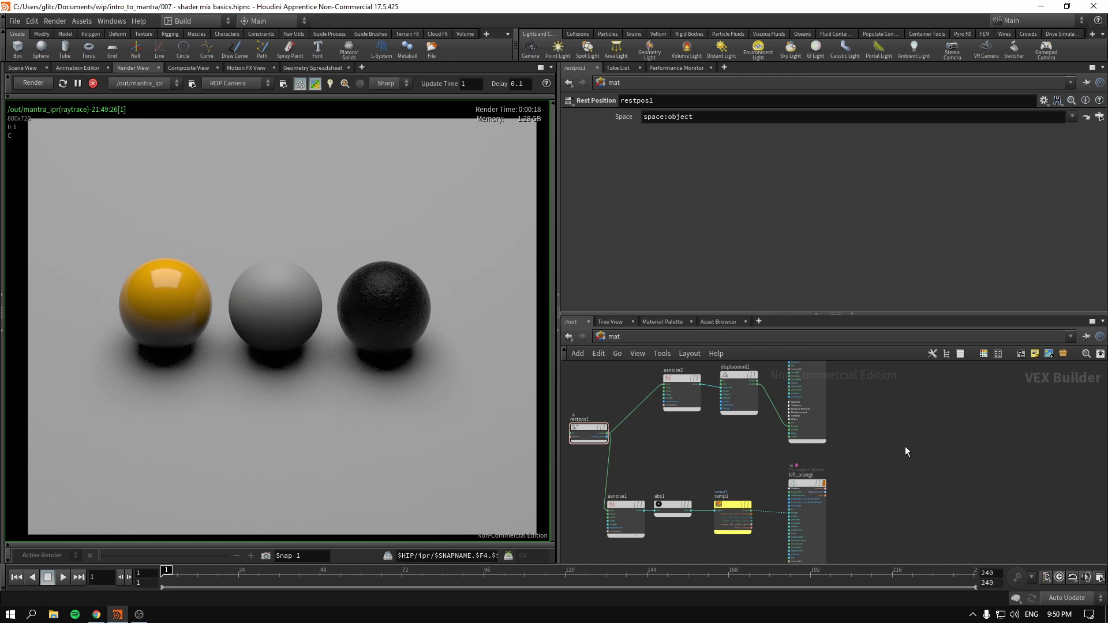
pyautogui.press('Tab')
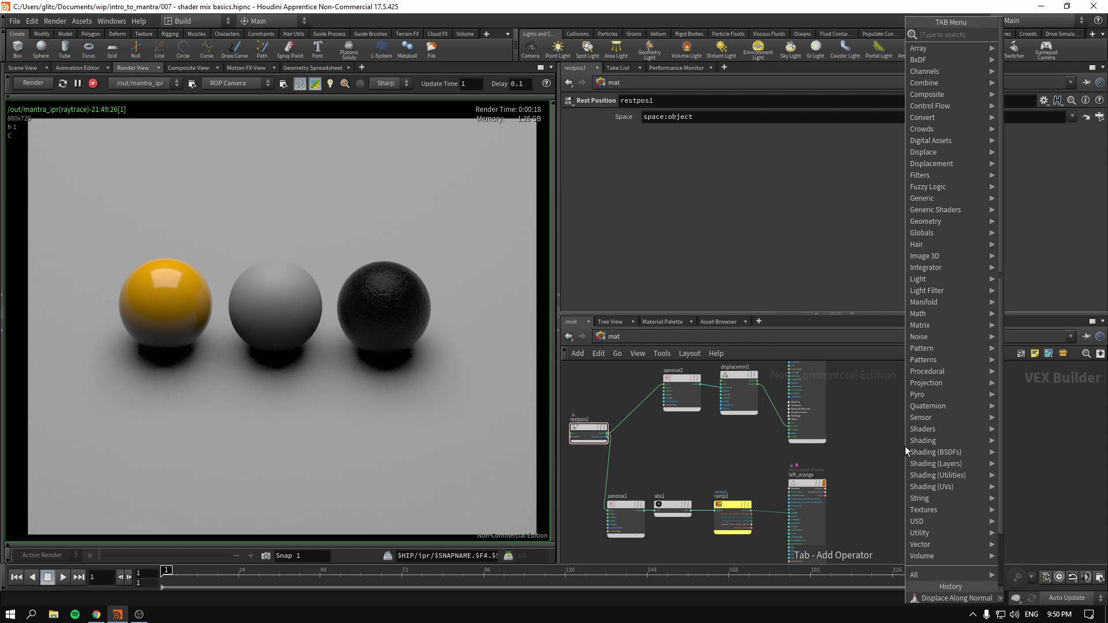
pyautogui.write('mix')
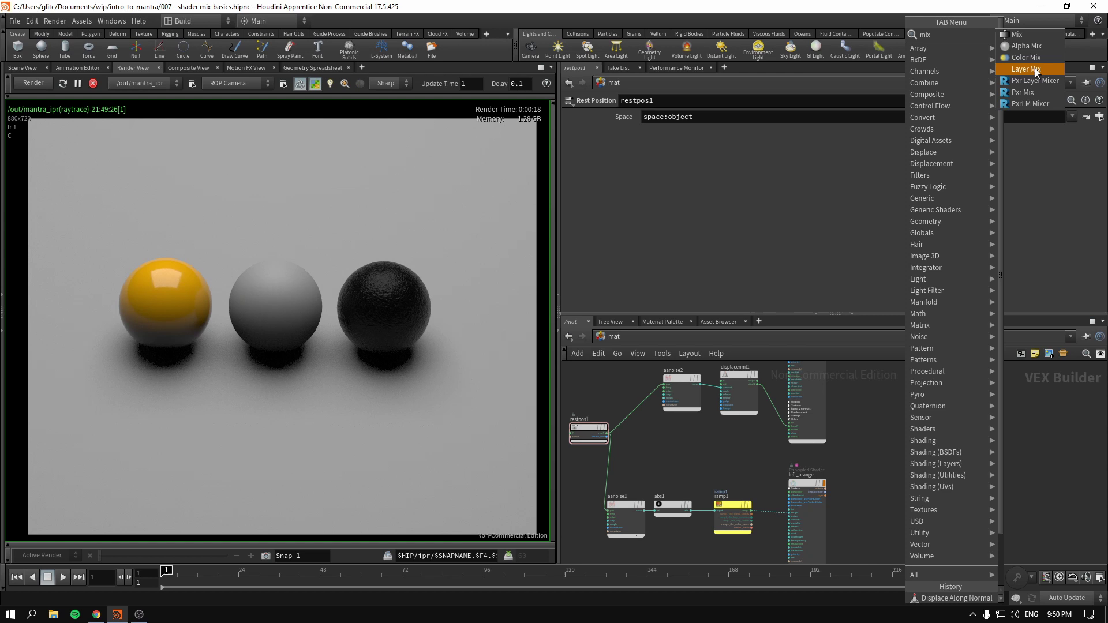
pyautogui.click(1028, 69)
pyautogui.click(899, 448)
pyautogui.scroll(4, 878, 443)
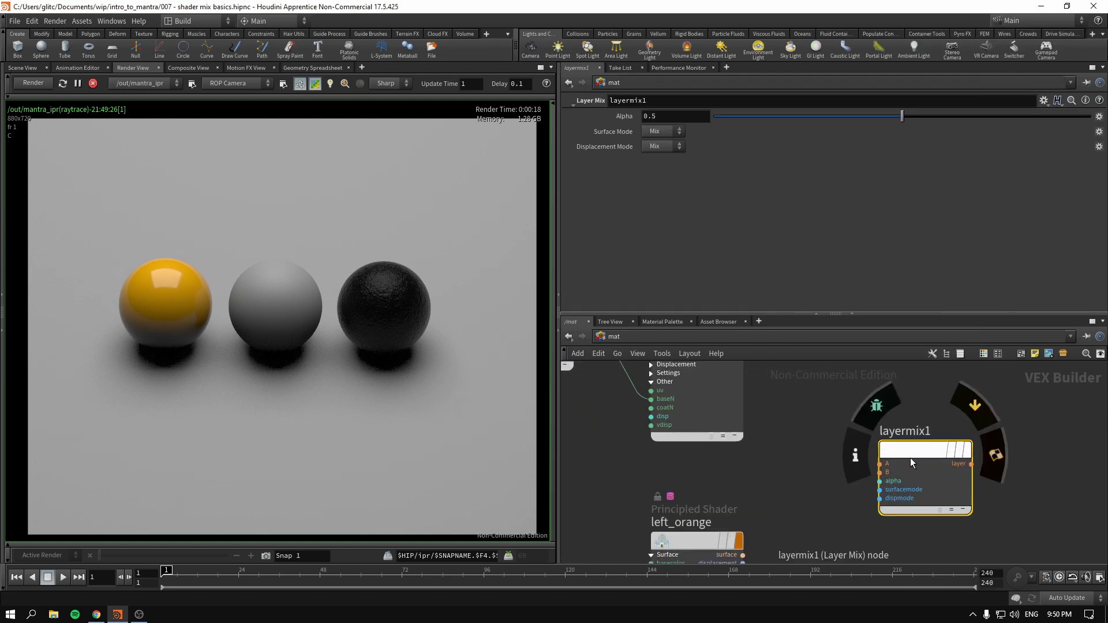
pyautogui.moveTo(909, 458); pyautogui.dragTo(979, 460)
# - Assign the layermix1 material to the middle sphere in the render view
pyautogui.scroll(-3, 891, 468)
pyautogui.scroll(3, 884, 477)
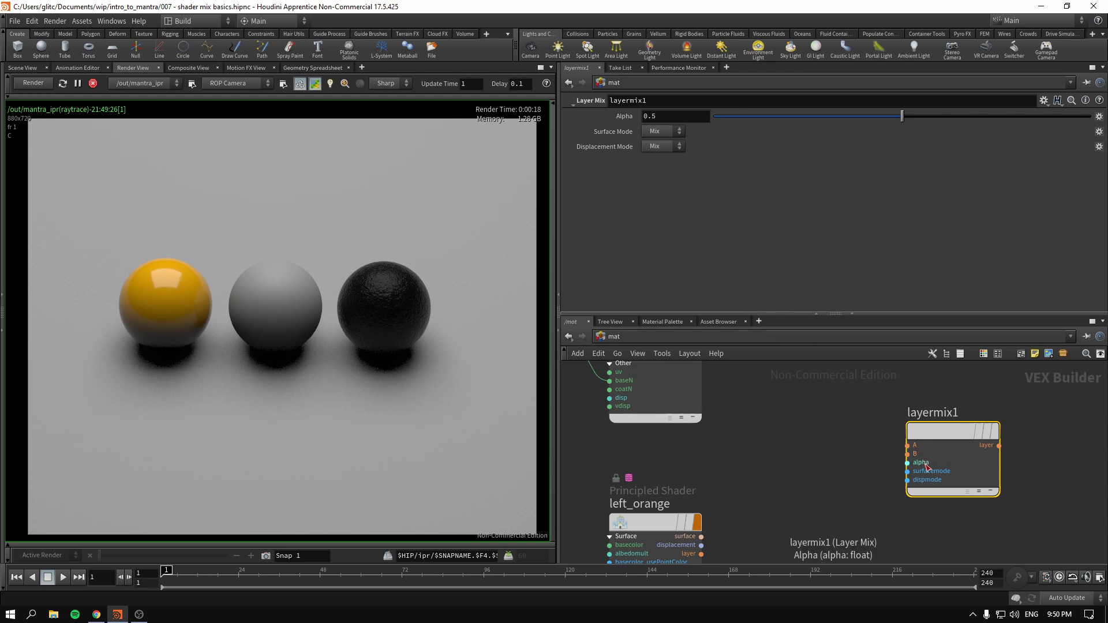
pyautogui.scroll(-5, 906, 462)
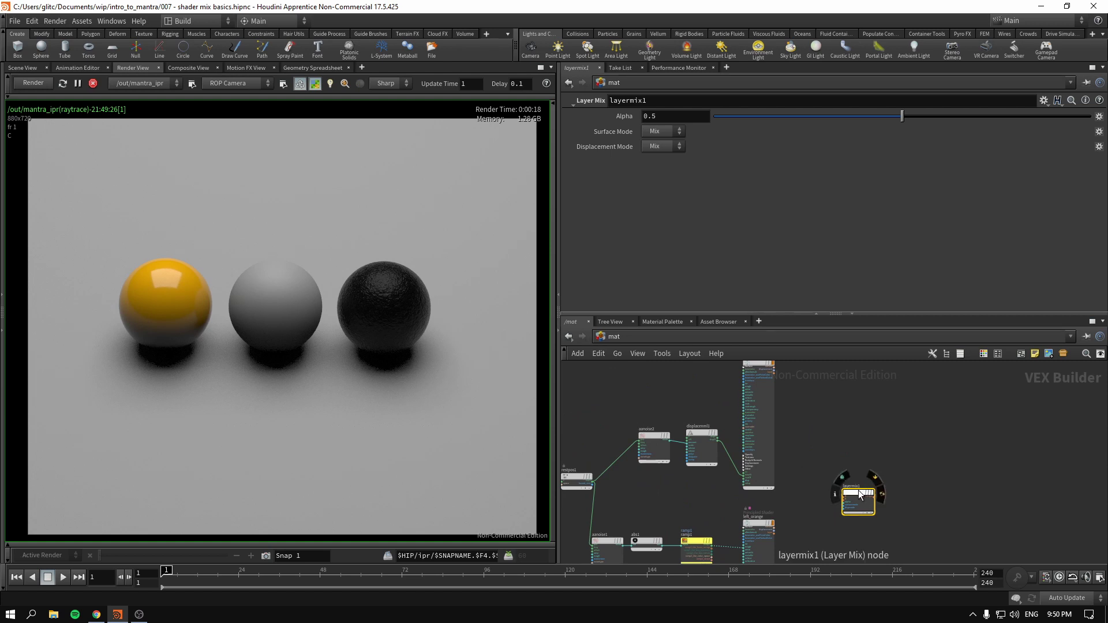
pyautogui.moveTo(864, 496); pyautogui.dragTo(525, 369)
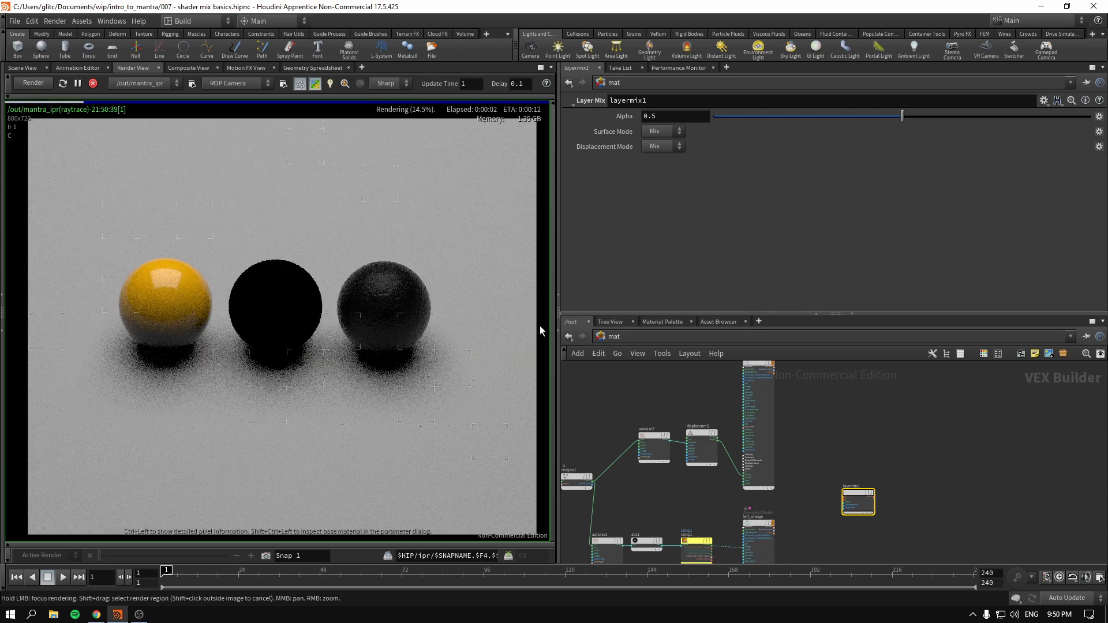
# - Shift layermix1 further right and connect the layer output of the black sphere's principled shader to its A input
pyautogui.moveTo(856, 418); pyautogui.dragTo(904, 403, button='middle')
pyautogui.scroll(4, 875, 454)
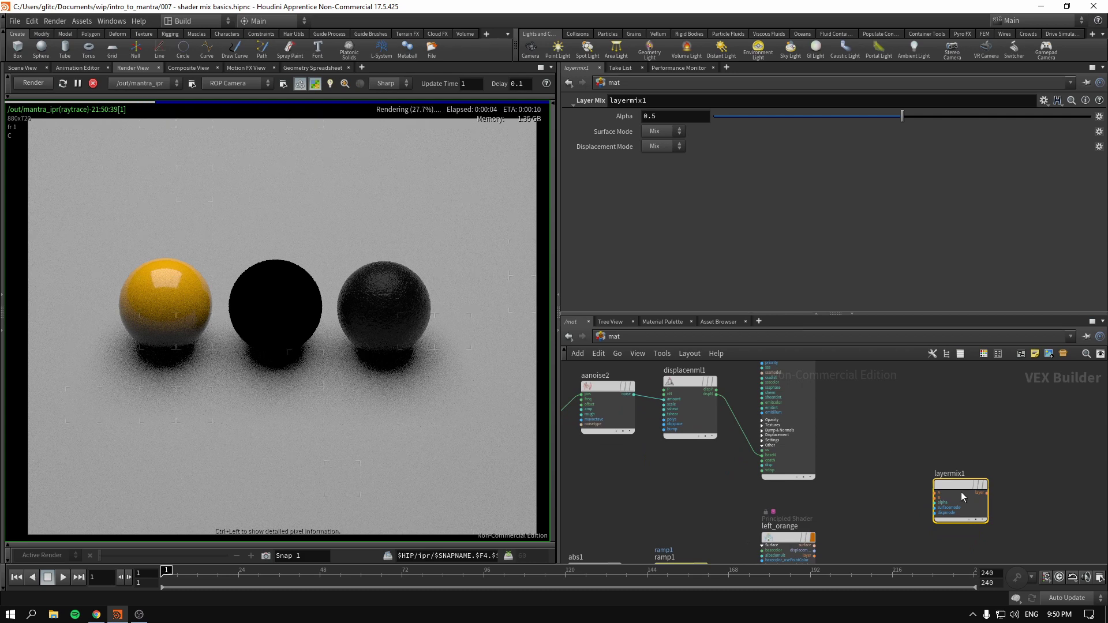
pyautogui.moveTo(961, 492); pyautogui.dragTo(985, 492)
pyautogui.scroll(-2, 879, 464)
pyautogui.moveTo(896, 473); pyautogui.dragTo(816, 497, button='middle')
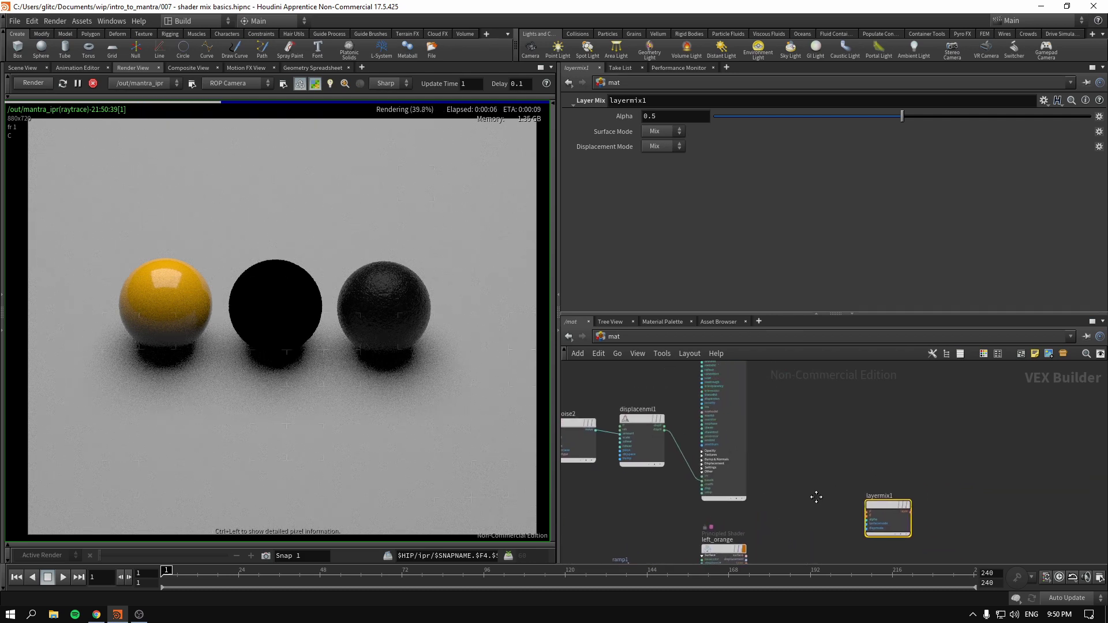
pyautogui.moveTo(808, 414); pyautogui.dragTo(770, 374, button='middle')
pyautogui.scroll(4, 747, 407)
pyautogui.click(727, 408)
pyautogui.moveTo(779, 512); pyautogui.dragTo(734, 330, button='middle')
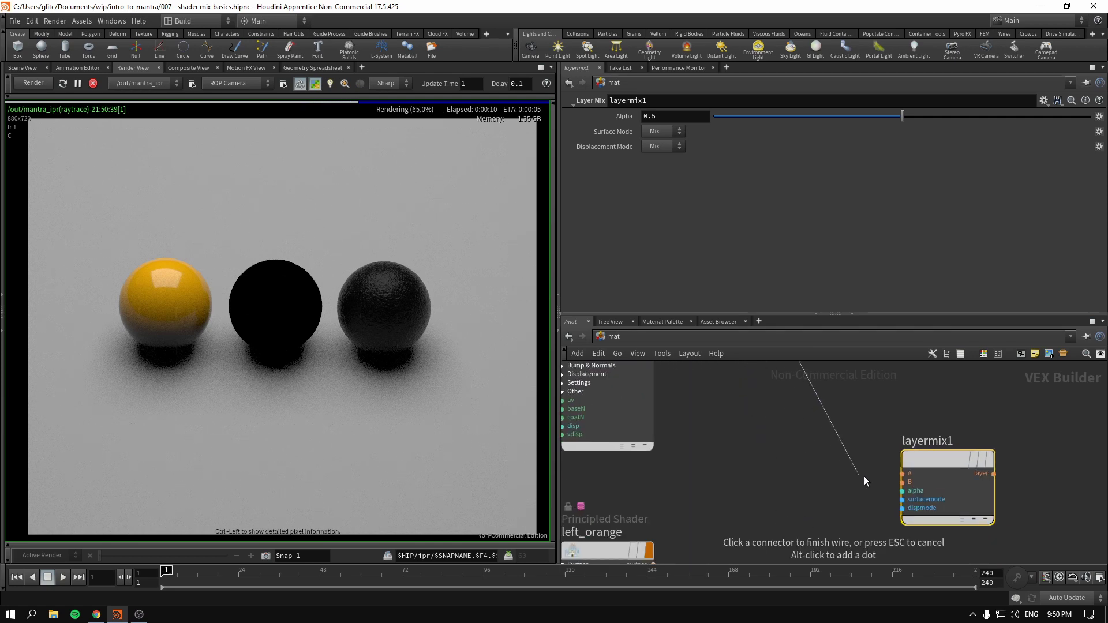
pyautogui.click(902, 473)
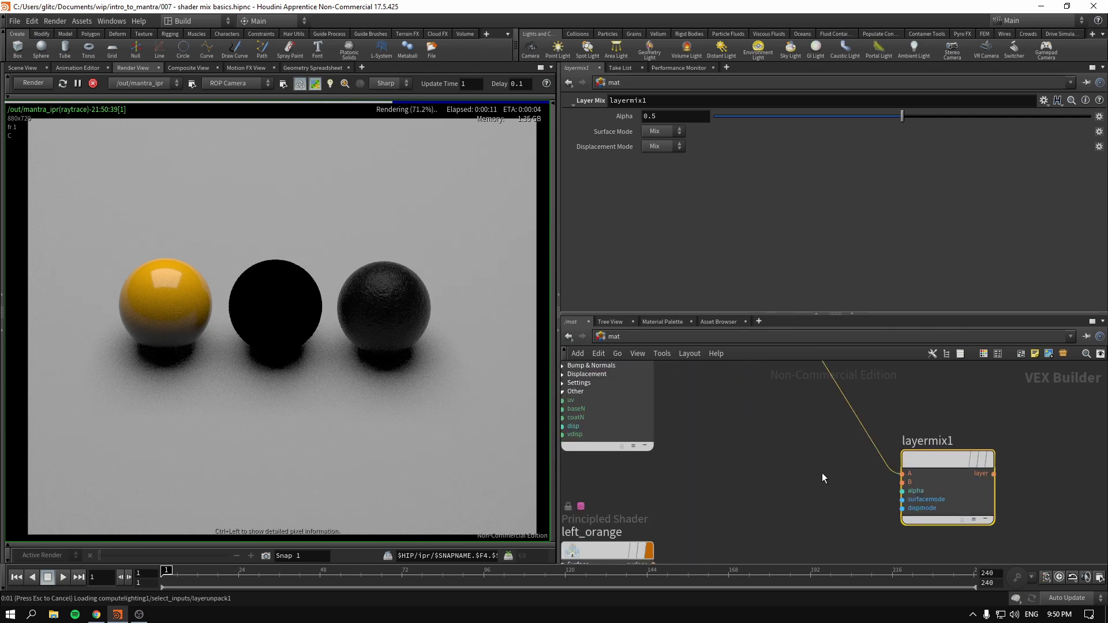
# - Connect the layer output of the left_orange shader to the B input of layermix1
pyautogui.scroll(-3, 822, 473)
pyautogui.moveTo(796, 530); pyautogui.dragTo(807, 463, button='middle')
pyautogui.scroll(5, 799, 470)
pyautogui.click(638, 465)
pyautogui.moveTo(923, 427); pyautogui.dragTo(743, 551, button='middle')
pyautogui.click(871, 424)
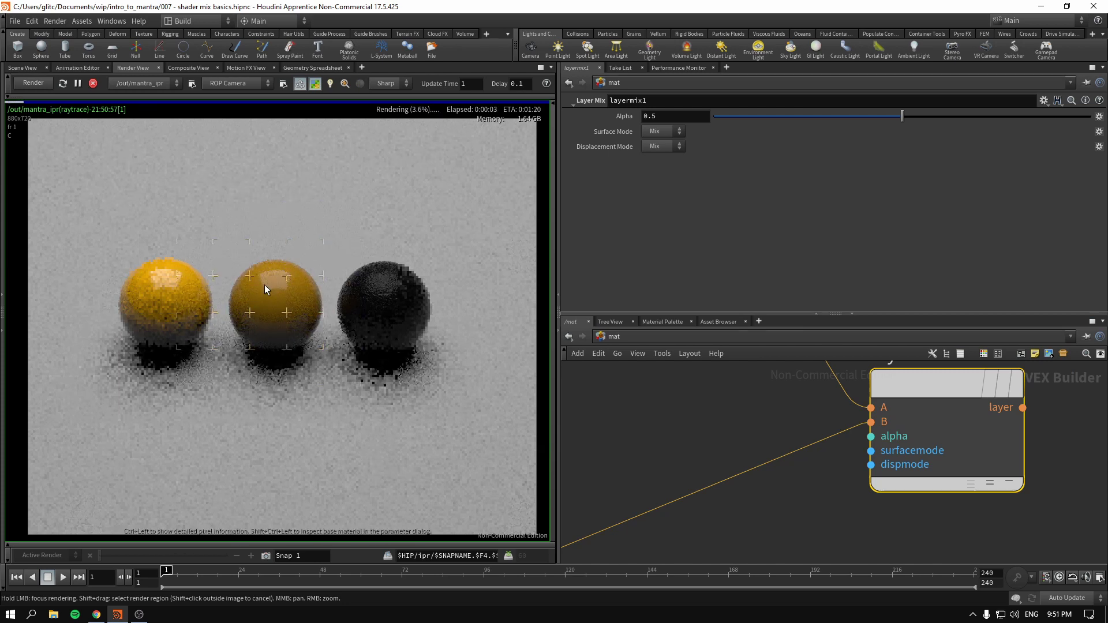
# - Try Alpha values of 0.021 and 0.982 on layermix1 to compare the blend on the middle sphere
pyautogui.scroll(-5, 612, 438)
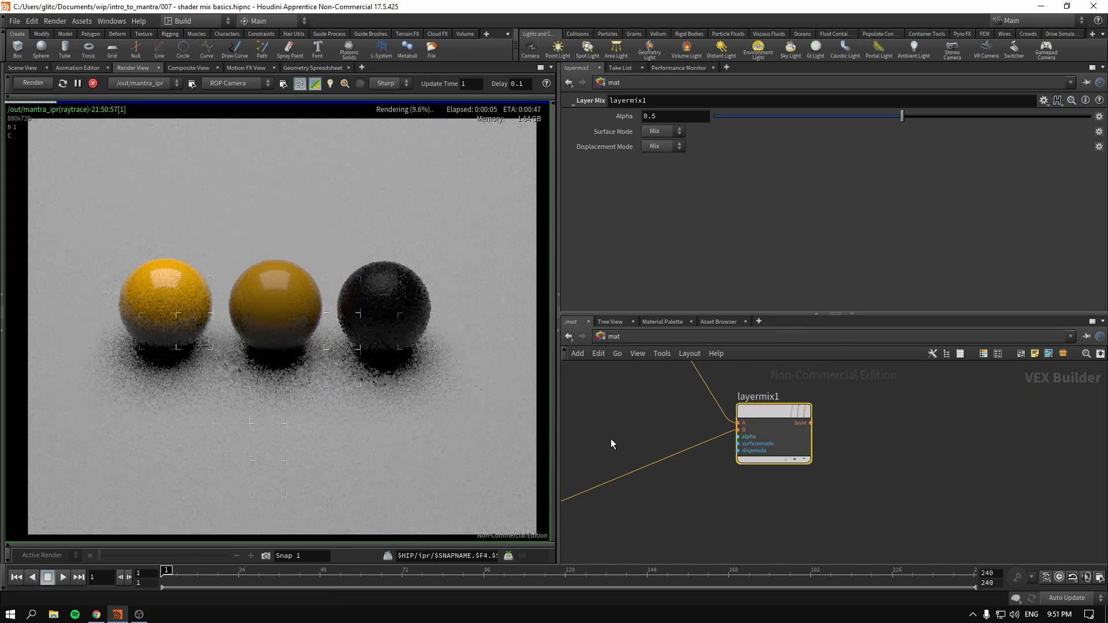
pyautogui.moveTo(611, 439); pyautogui.dragTo(752, 441, button='middle')
pyautogui.moveTo(907, 409); pyautogui.dragTo(895, 409)
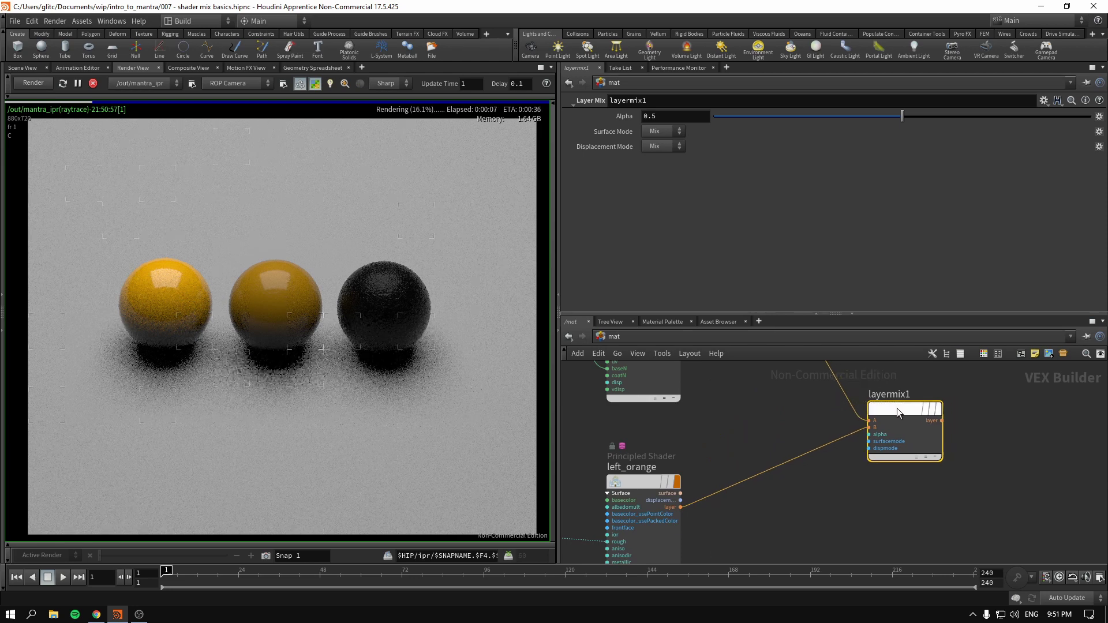
pyautogui.click(722, 118)
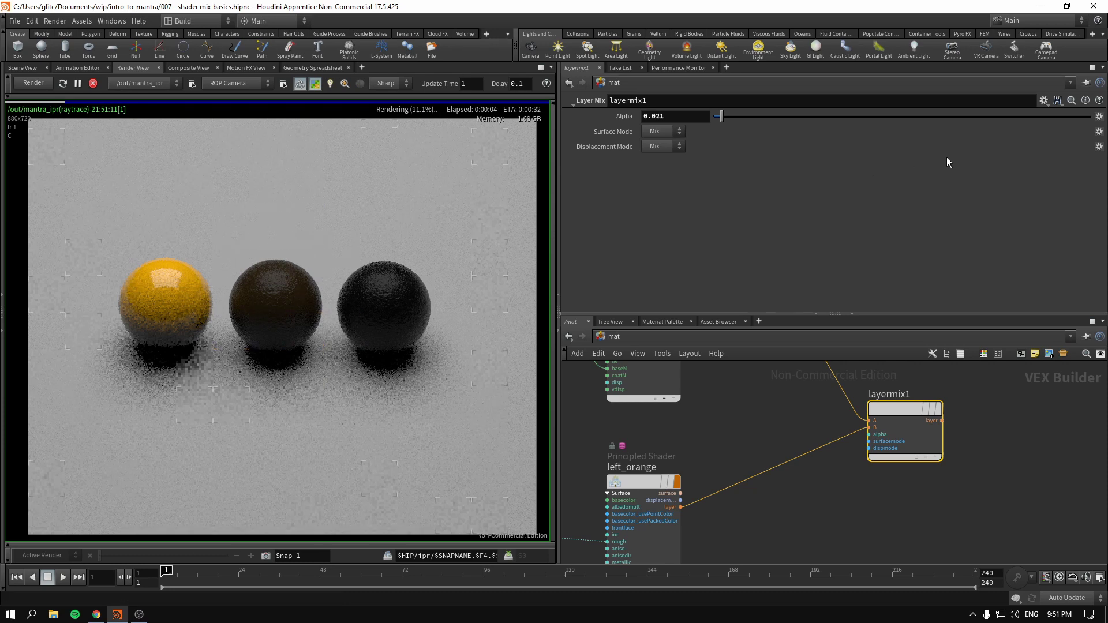
pyautogui.click(1083, 116)
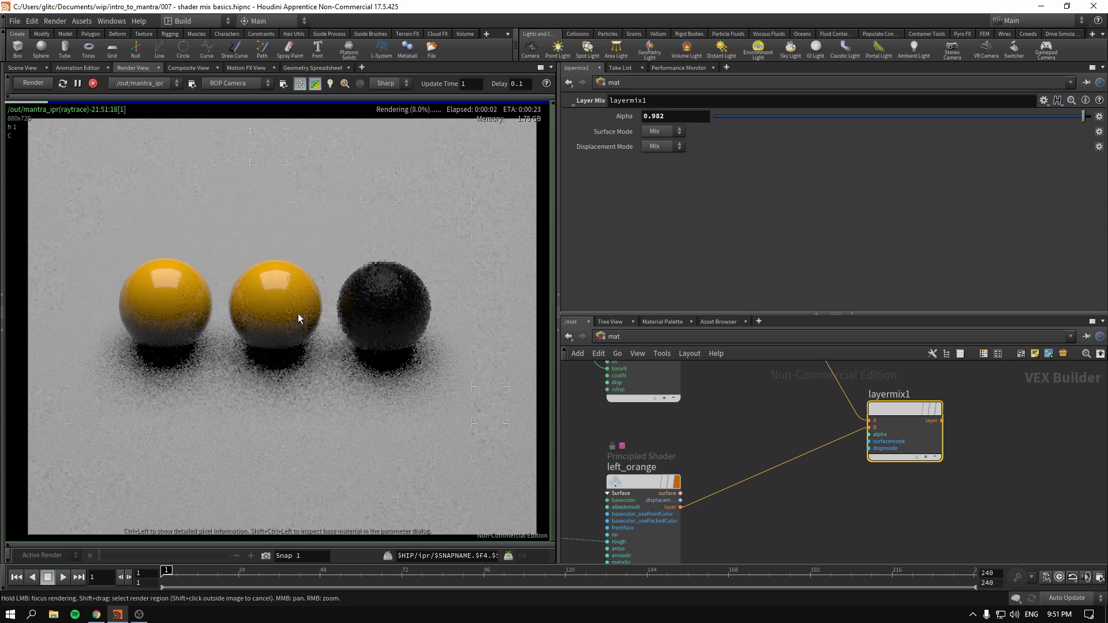
# - Set the Alpha of layermix1 to 0.455 and focus the render on the middle sphere
pyautogui.click(885, 117)
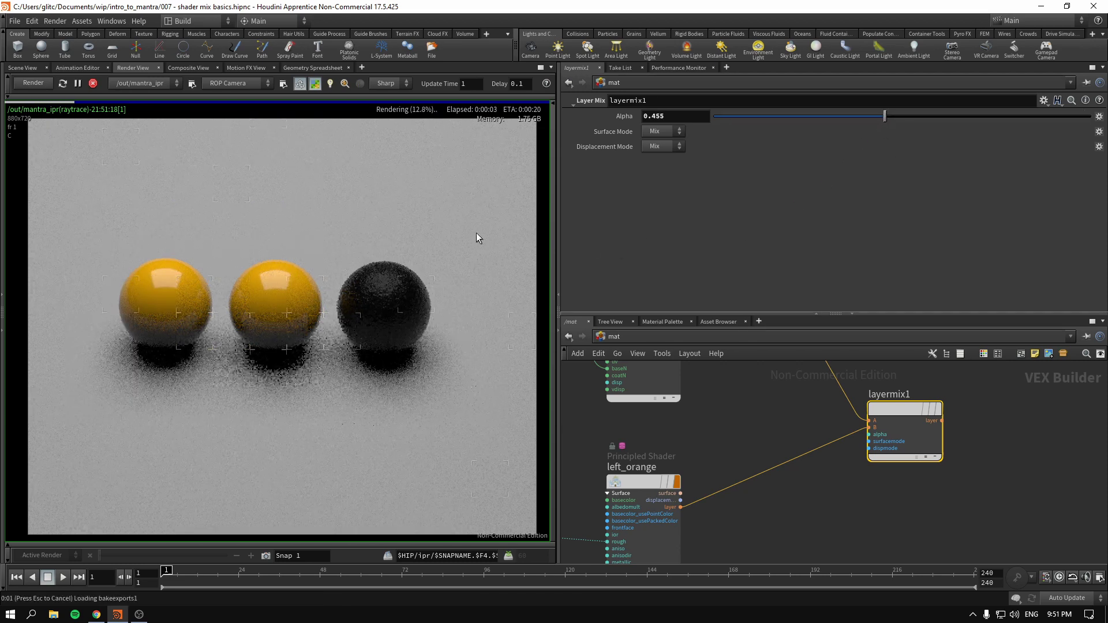
pyautogui.click(241, 268)
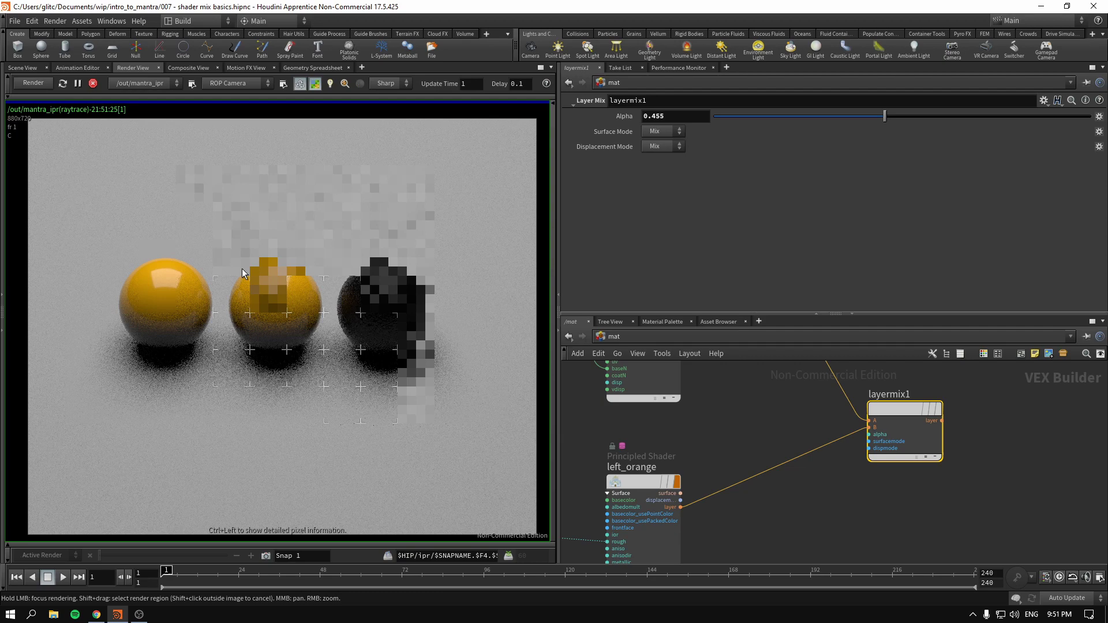
pyautogui.scroll(-4, 853, 418)
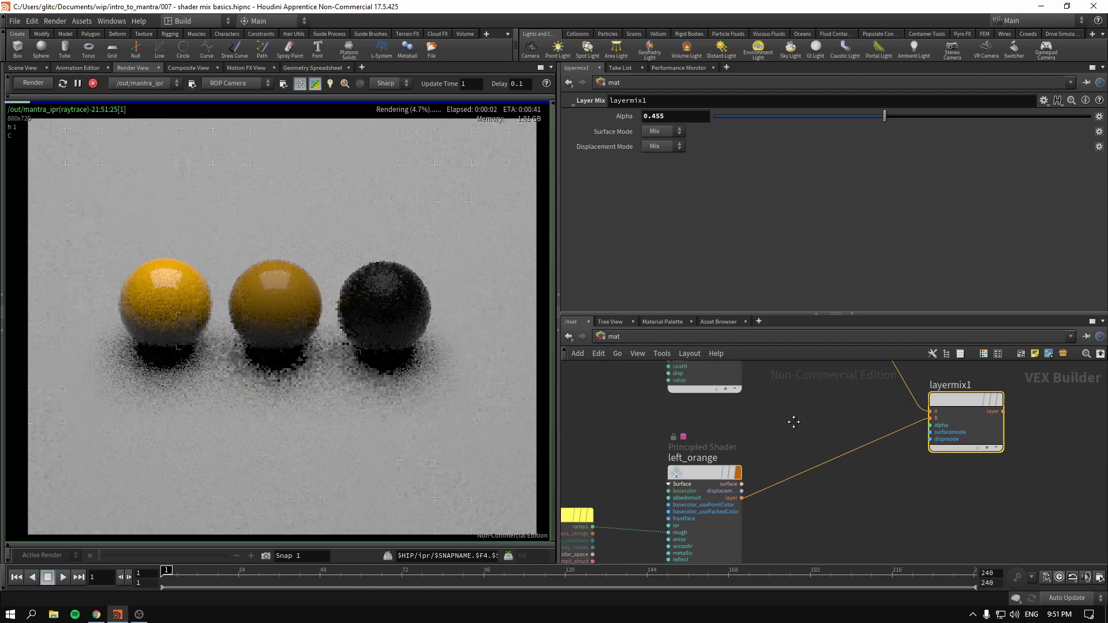
# - Shift principledshader2 slightly away from left_orange to make room between the two shaders
pyautogui.scroll(-3, 809, 436)
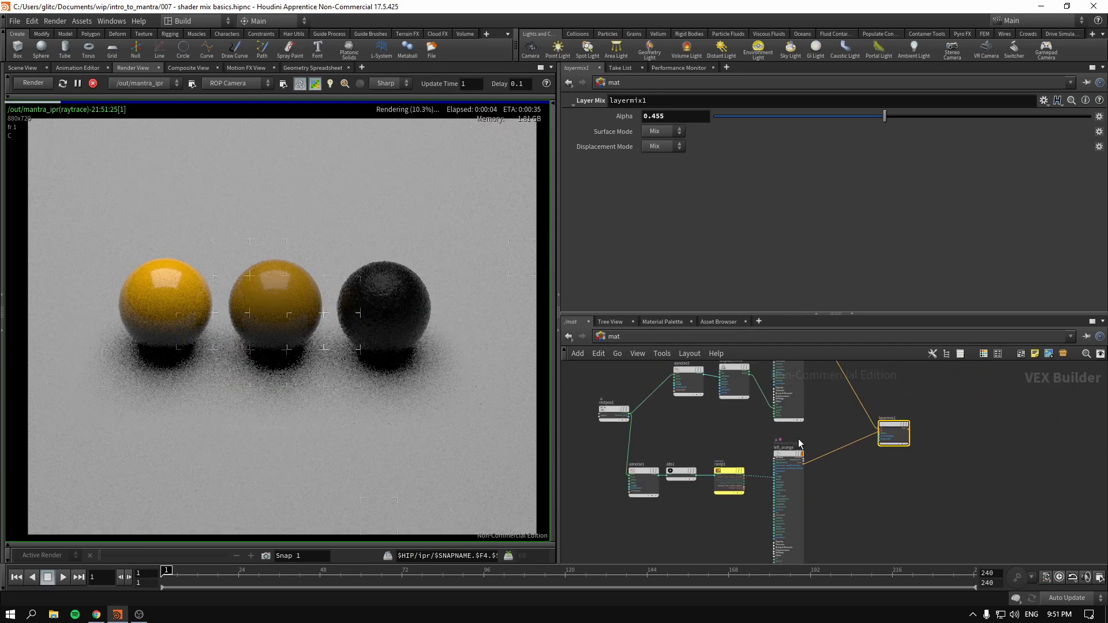
pyautogui.scroll(3, 808, 439)
pyautogui.moveTo(759, 481); pyautogui.dragTo(769, 562)
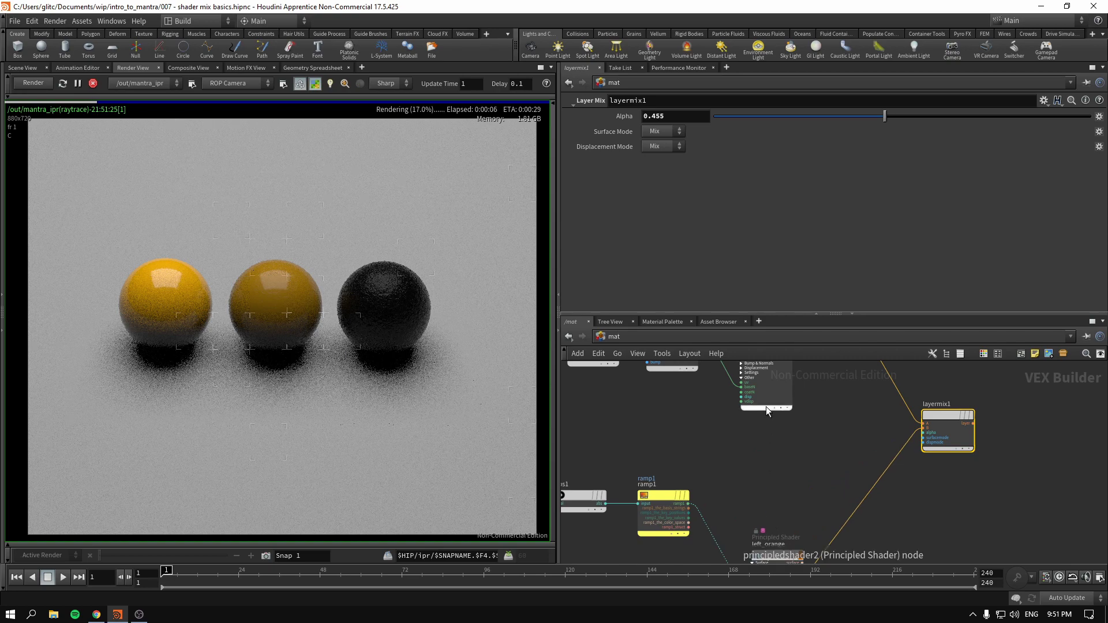
pyautogui.moveTo(766, 407); pyautogui.dragTo(781, 387)
pyautogui.click(767, 439)
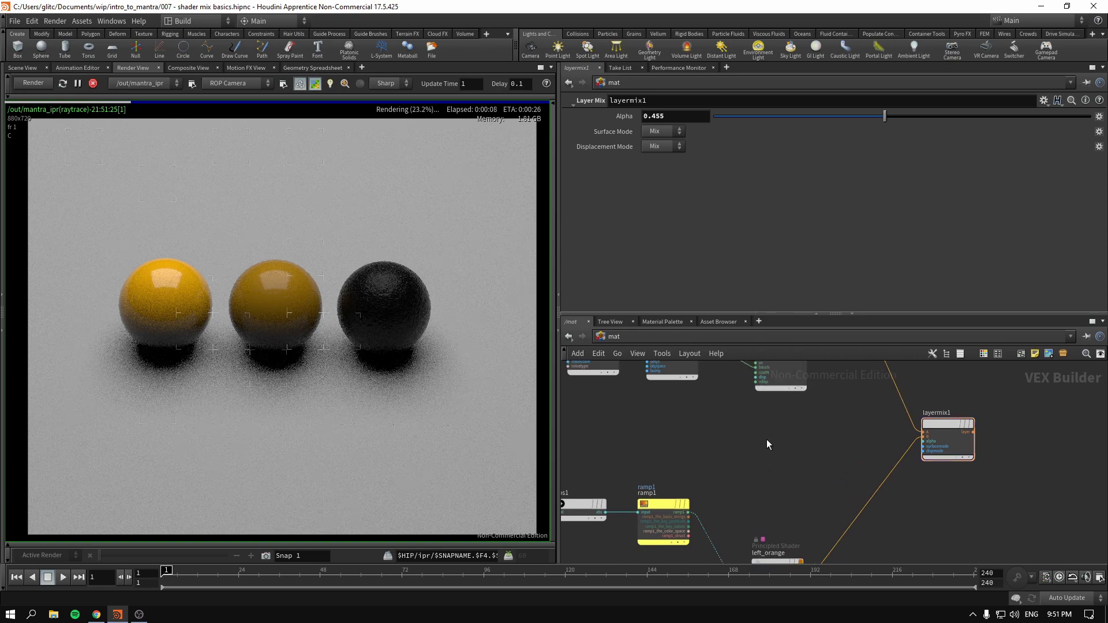
# - Try an Anti-Aliased Noise node between the two principled shaders and inspect its Signature options
pyautogui.press('Tab')
pyautogui.write('noi')
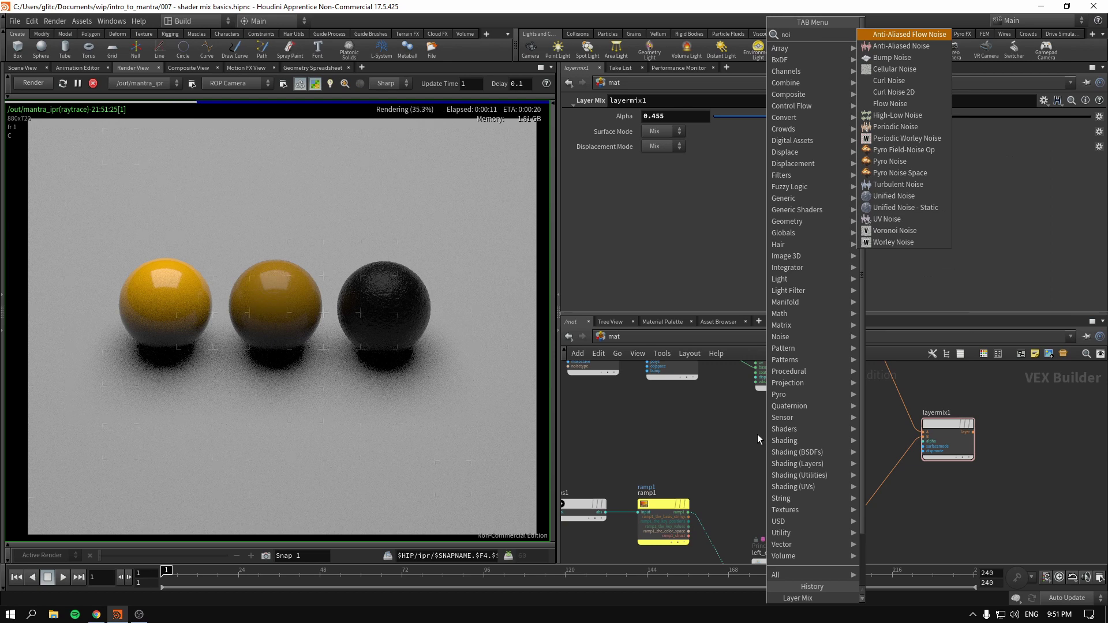
pyautogui.press('Down')
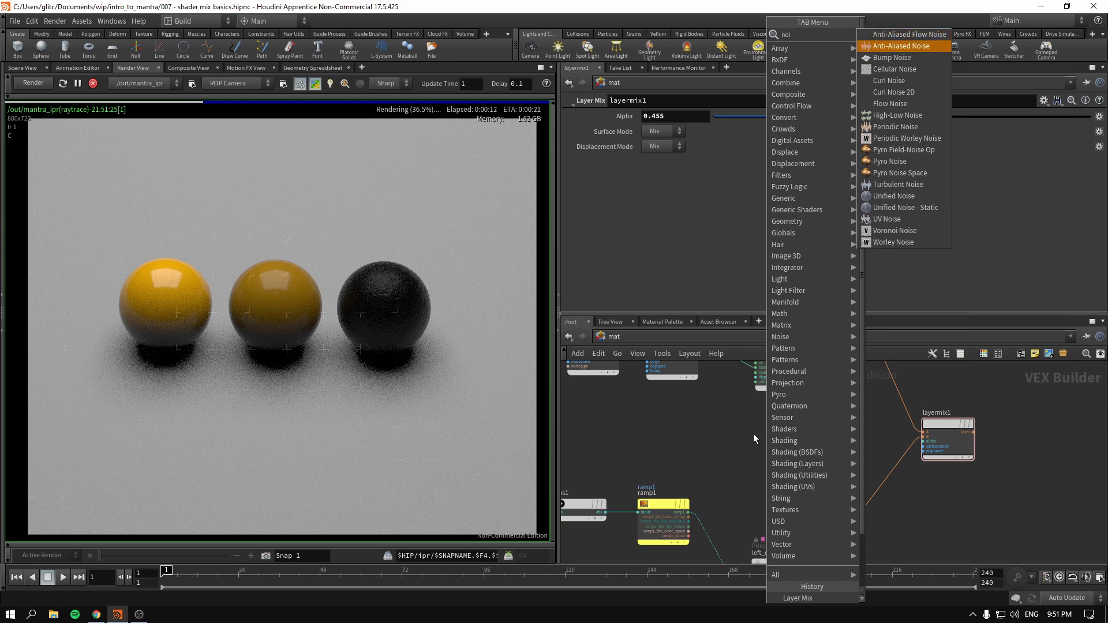
pyautogui.press('Return')
pyautogui.click(760, 434)
pyautogui.click(683, 116)
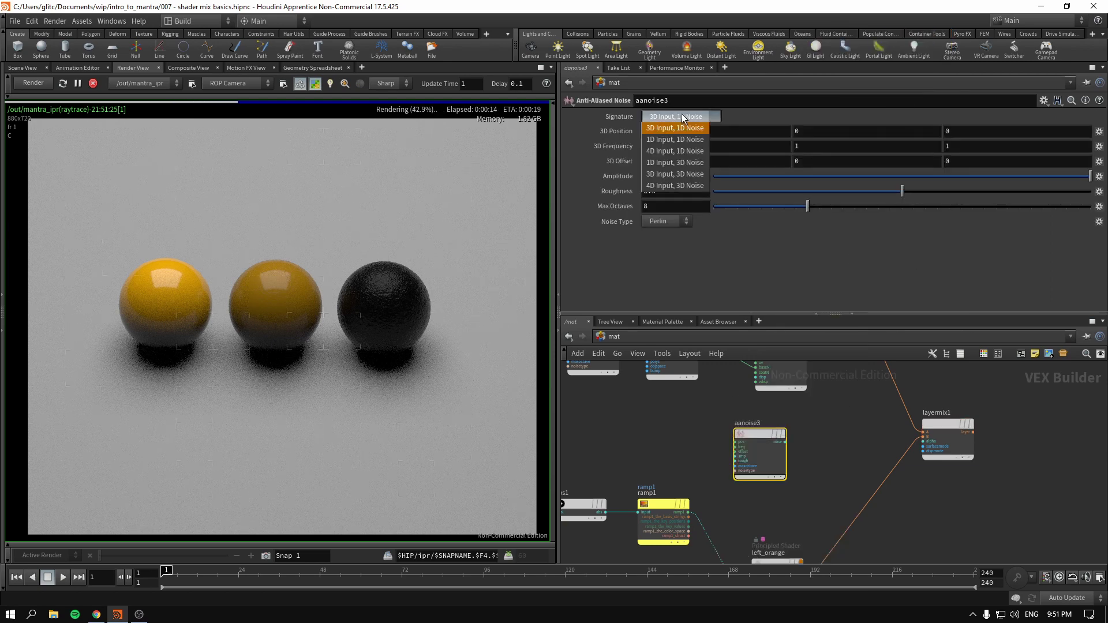
pyautogui.click(684, 117)
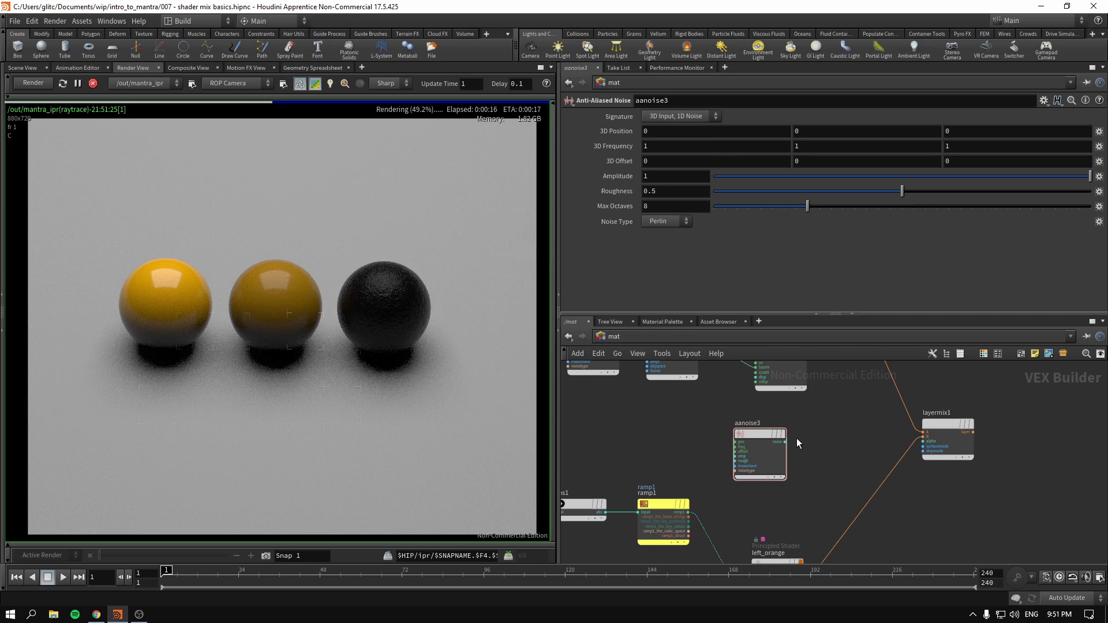
# - Add a Turbulent Noise node before layermix1 and set its Noise Type to Zero Centered Perlin Noise
pyautogui.press('Tab')
pyautogui.write('turb')
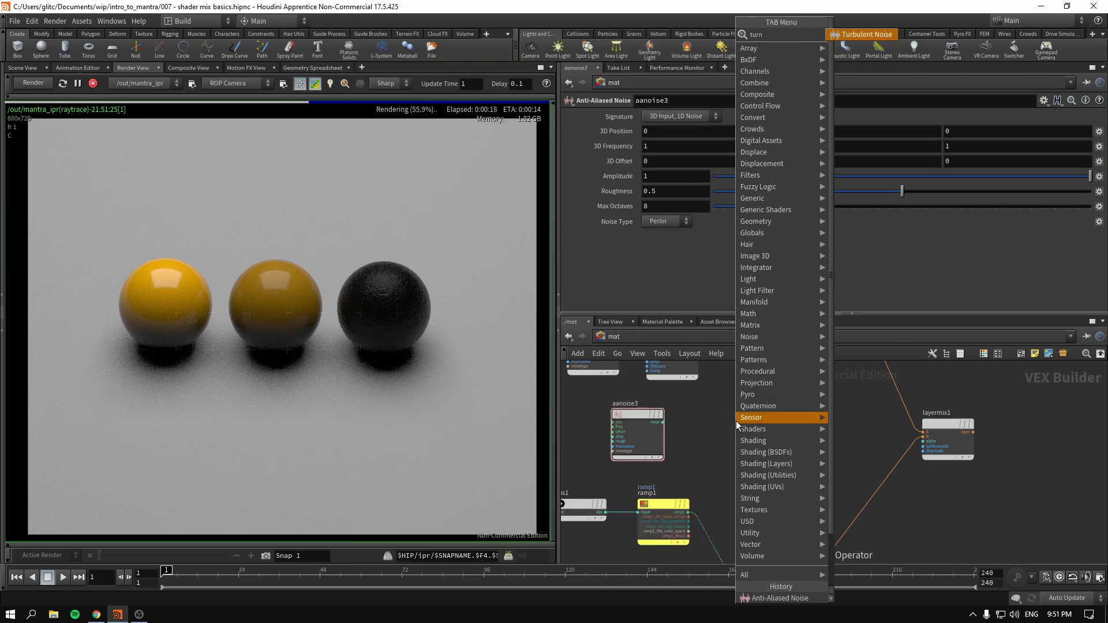
pyautogui.press('Return')
pyautogui.click(764, 443)
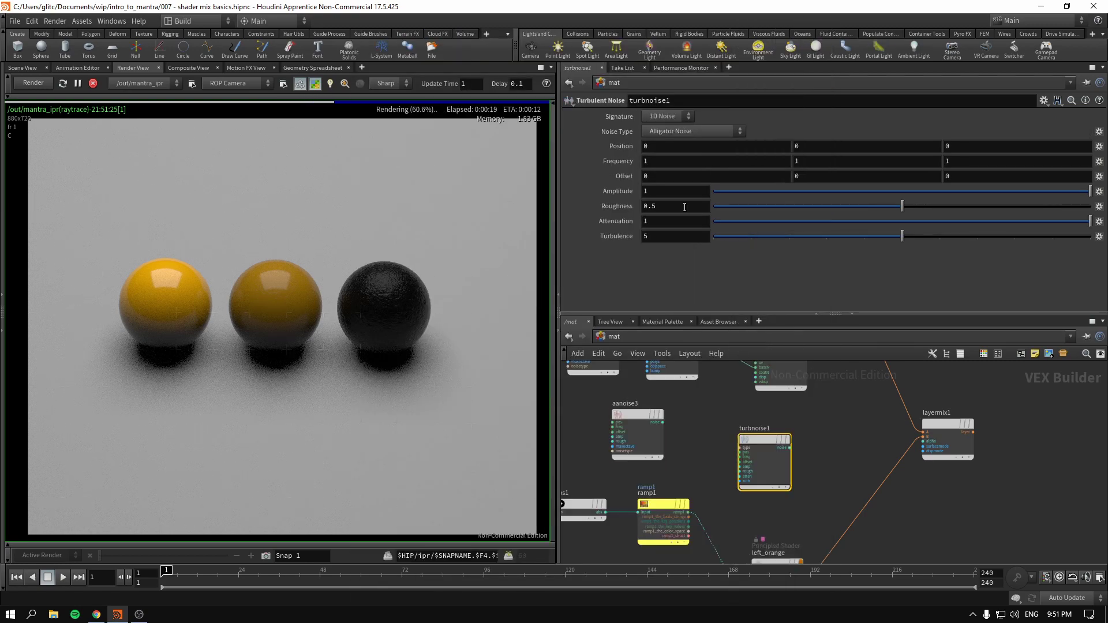
pyautogui.click(668, 132)
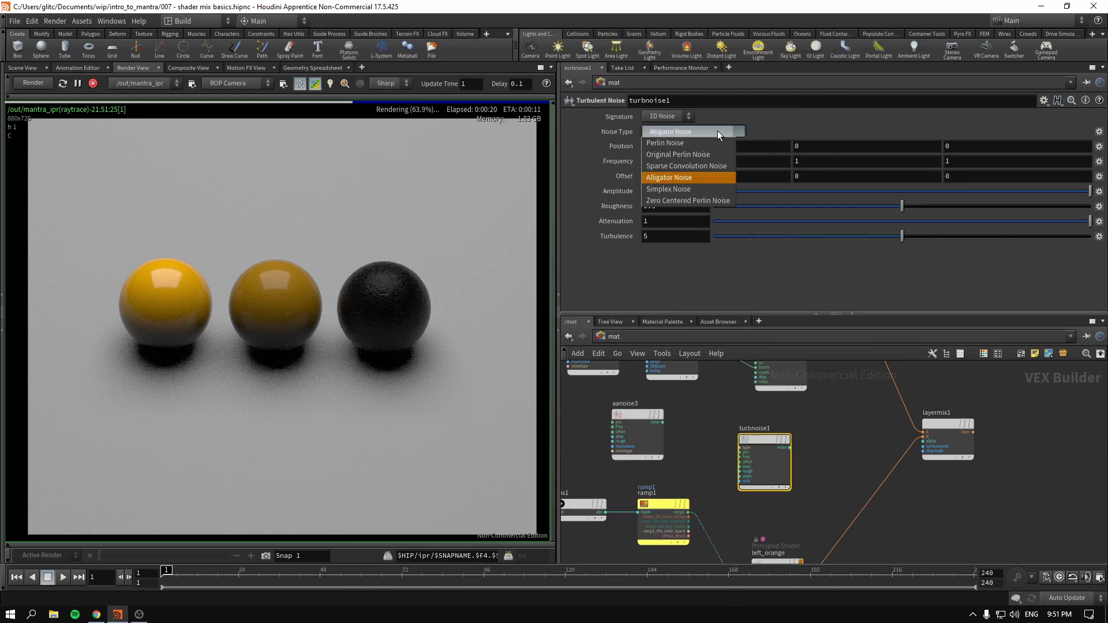
pyautogui.click(731, 200)
# - Delete the unused aanoise3 node and nudge turbnoise1 into the freed space
pyautogui.moveTo(629, 430); pyautogui.dragTo(628, 432)
pyautogui.press('Delete')
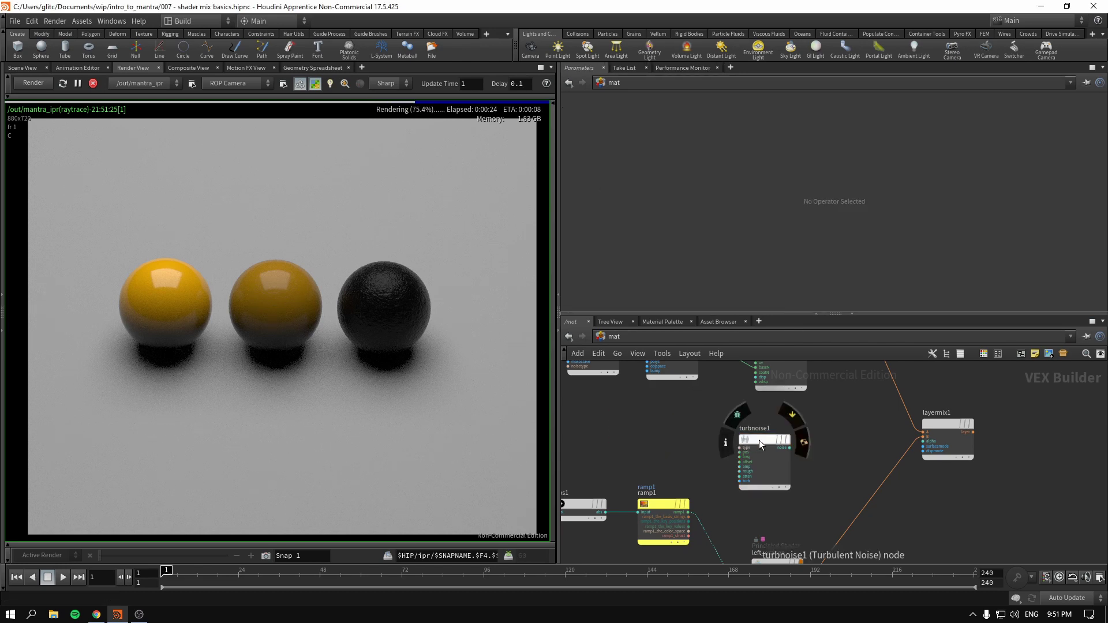
pyautogui.moveTo(759, 440); pyautogui.dragTo(773, 425)
# - Connect the restP output of restpos1 to the pos input of turbnoise1, and its noise output to the alpha input of layermix1
pyautogui.scroll(-1, 628, 414)
pyautogui.moveTo(626, 416); pyautogui.dragTo(812, 407, button='middle')
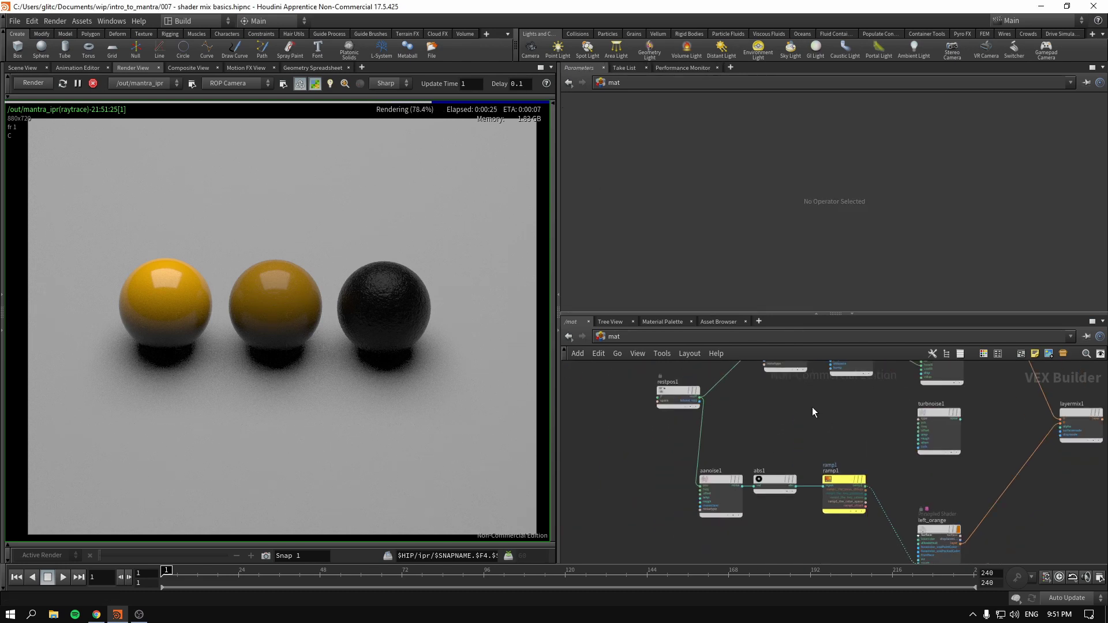
pyautogui.click(701, 398)
pyautogui.scroll(5, 892, 420)
pyautogui.moveTo(893, 421); pyautogui.dragTo(620, 435, button='middle')
pyautogui.click(649, 441)
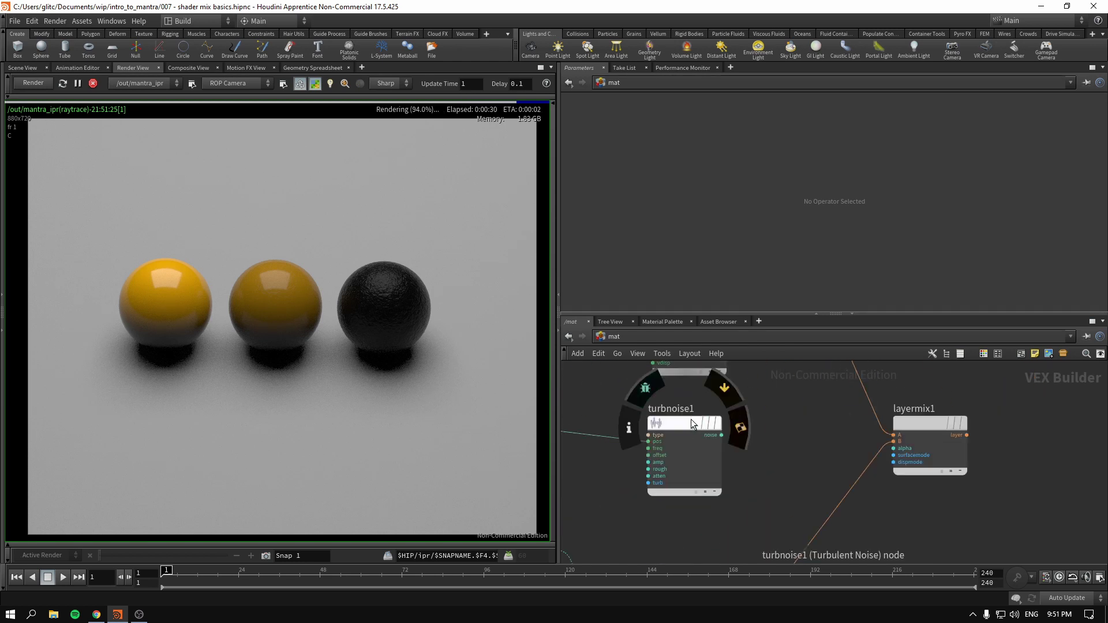
pyautogui.moveTo(693, 423); pyautogui.dragTo(659, 423)
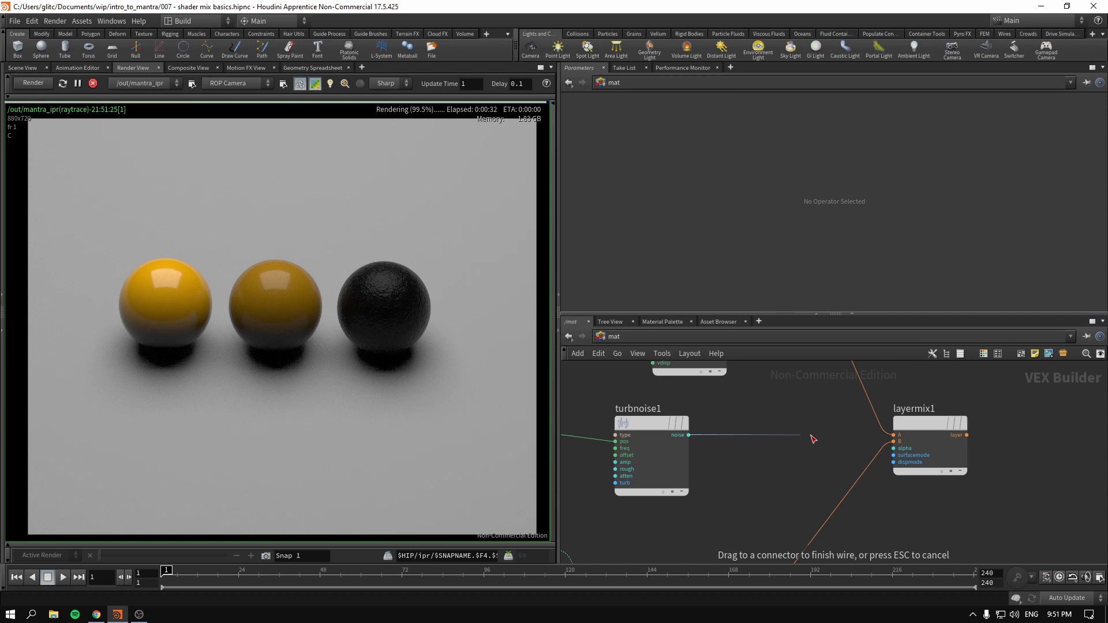
pyautogui.click(894, 449)
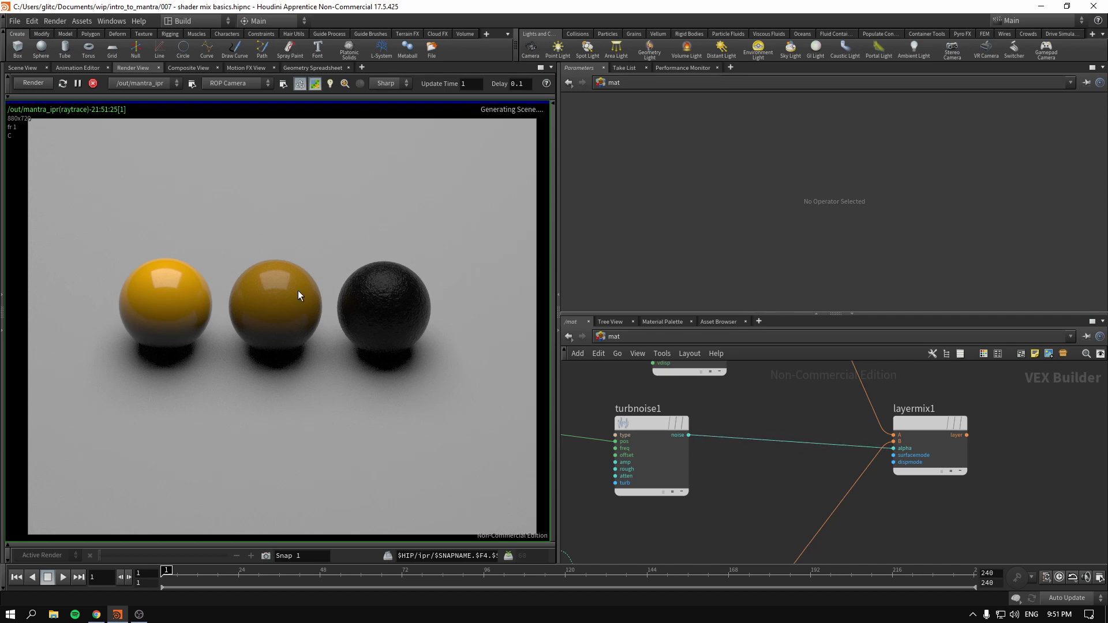
# - Insert a Ramp Parameter node on the wire between turbnoise1 and layermix1 and align it with its neighbours
pyautogui.press('Tab')
pyautogui.write('ramp')
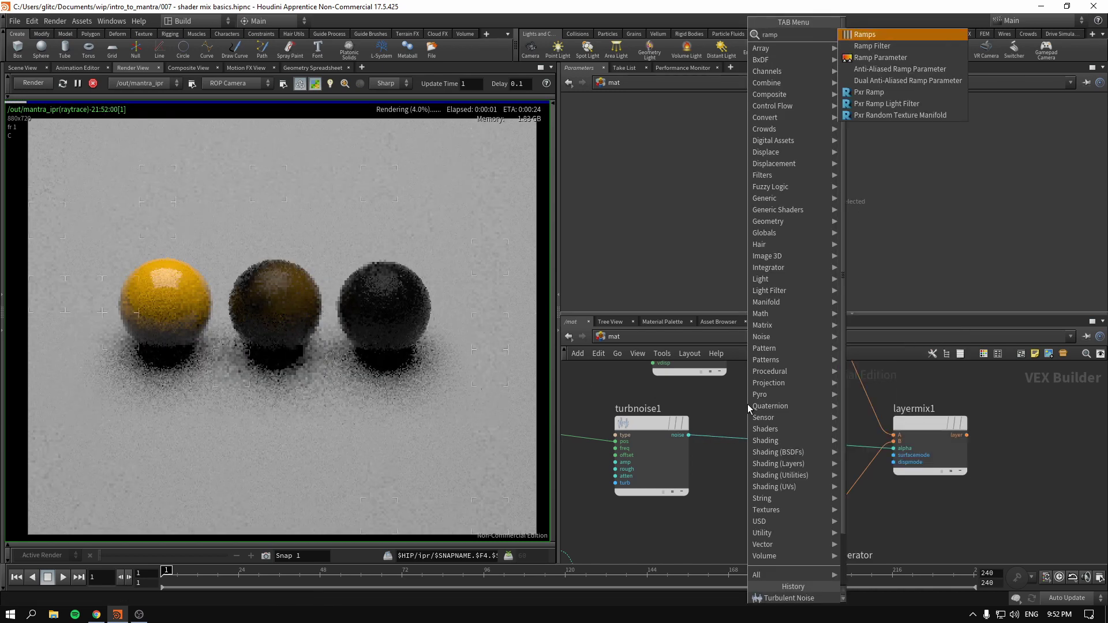
pyautogui.press('Down')
pyautogui.press('Down')
pyautogui.press('Return')
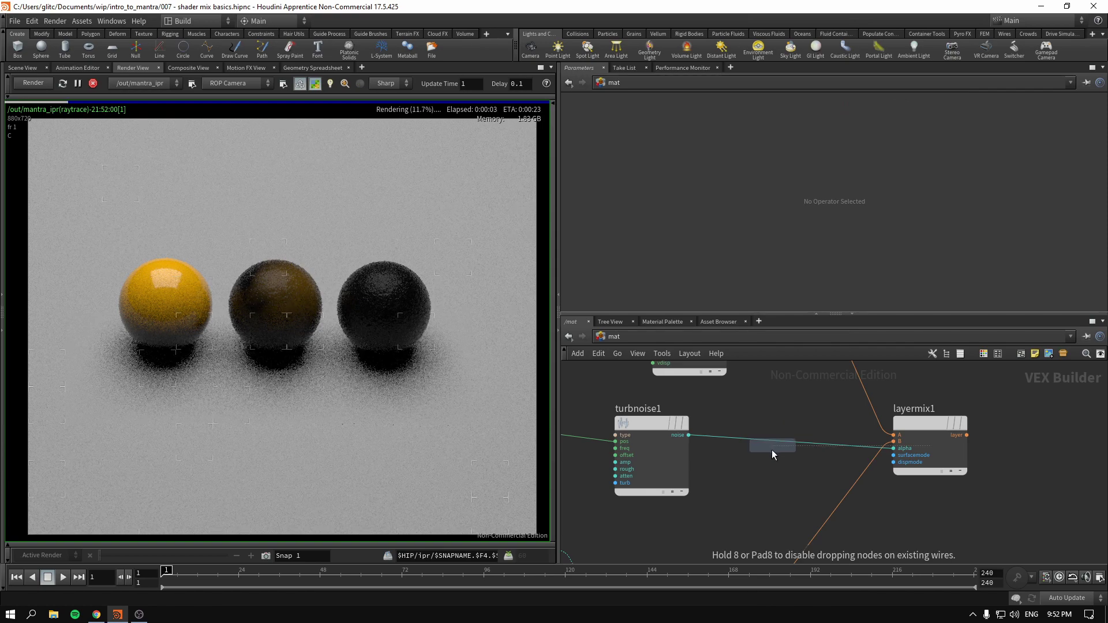
pyautogui.click(775, 445)
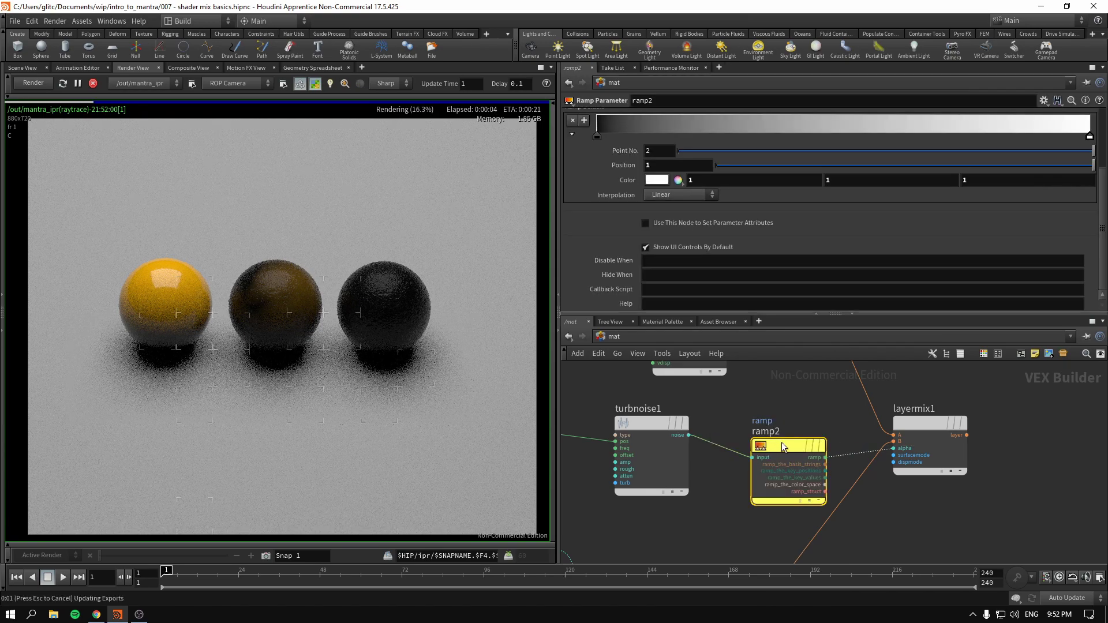
pyautogui.moveTo(776, 440); pyautogui.dragTo(780, 417)
# - Rename the new ramp node's parameter to ramp2
pyautogui.scroll(3, 622, 203)
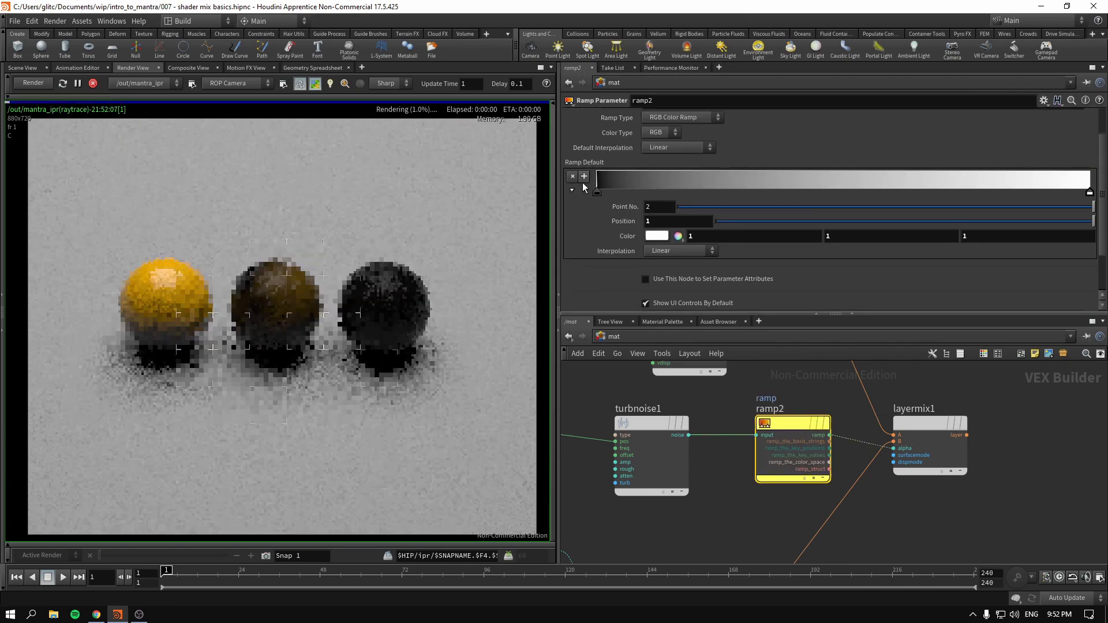
pyautogui.click(669, 116)
pyautogui.write('2')
pyautogui.press('Return')
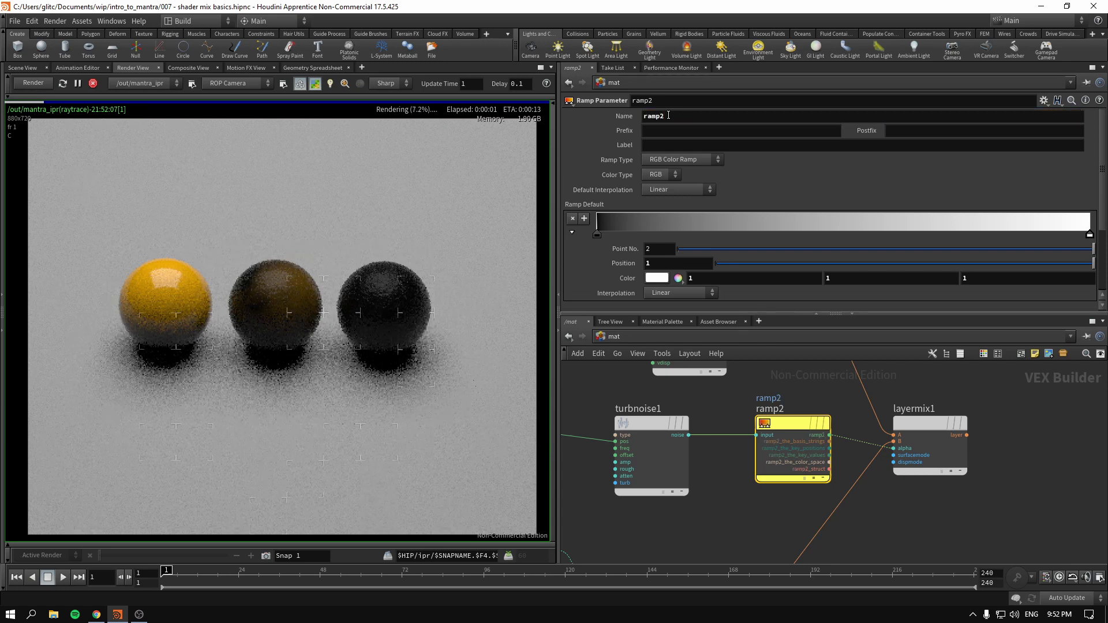
# - Try narrowing the ramp2 gradient with the black point at about 0.11 and the white point at about 0.135
pyautogui.click(640, 441)
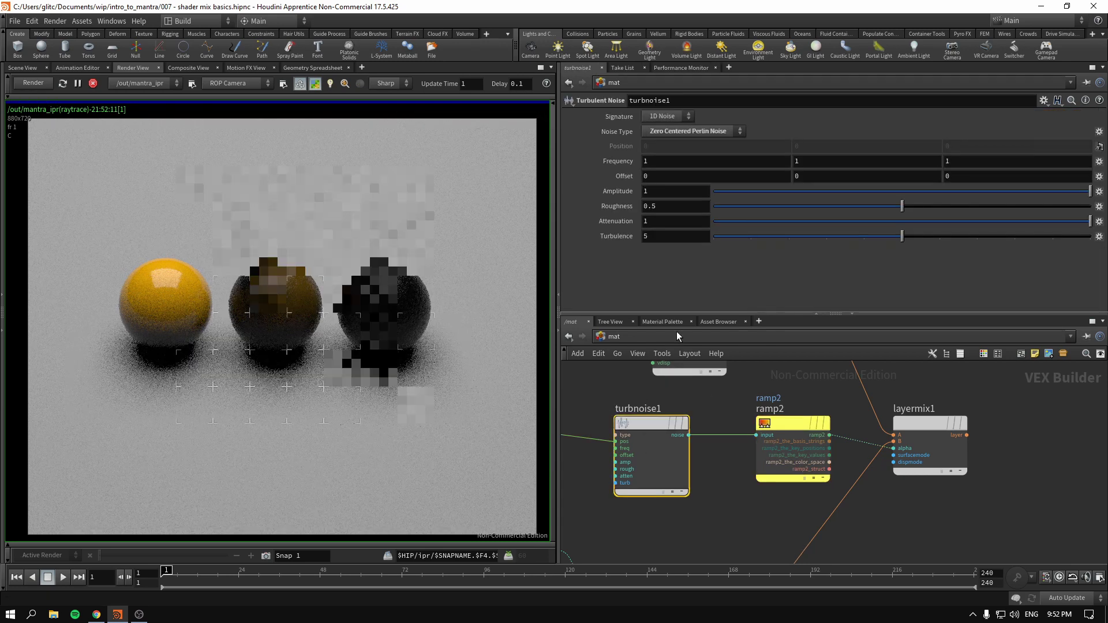
pyautogui.click(805, 430)
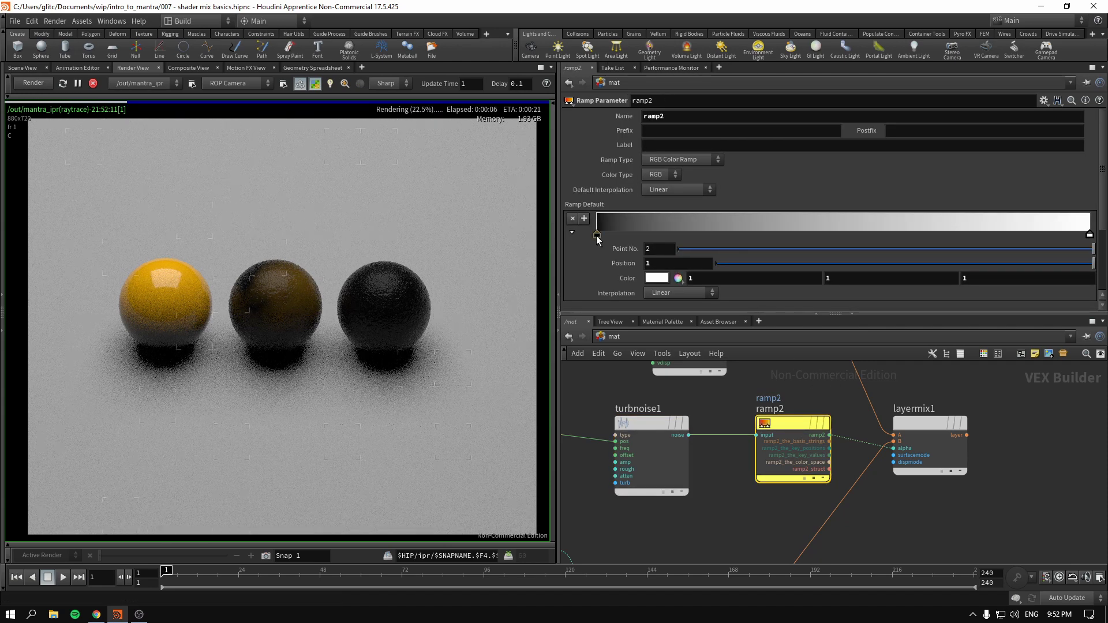
pyautogui.moveTo(596, 235); pyautogui.dragTo(749, 234)
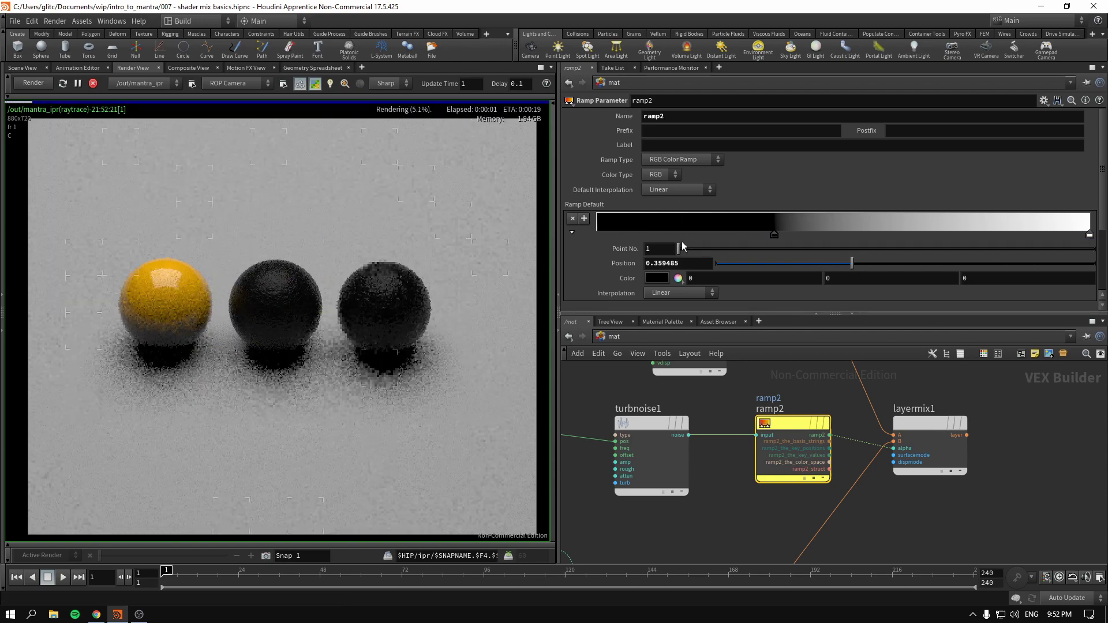
pyautogui.moveTo(774, 235); pyautogui.dragTo(654, 235)
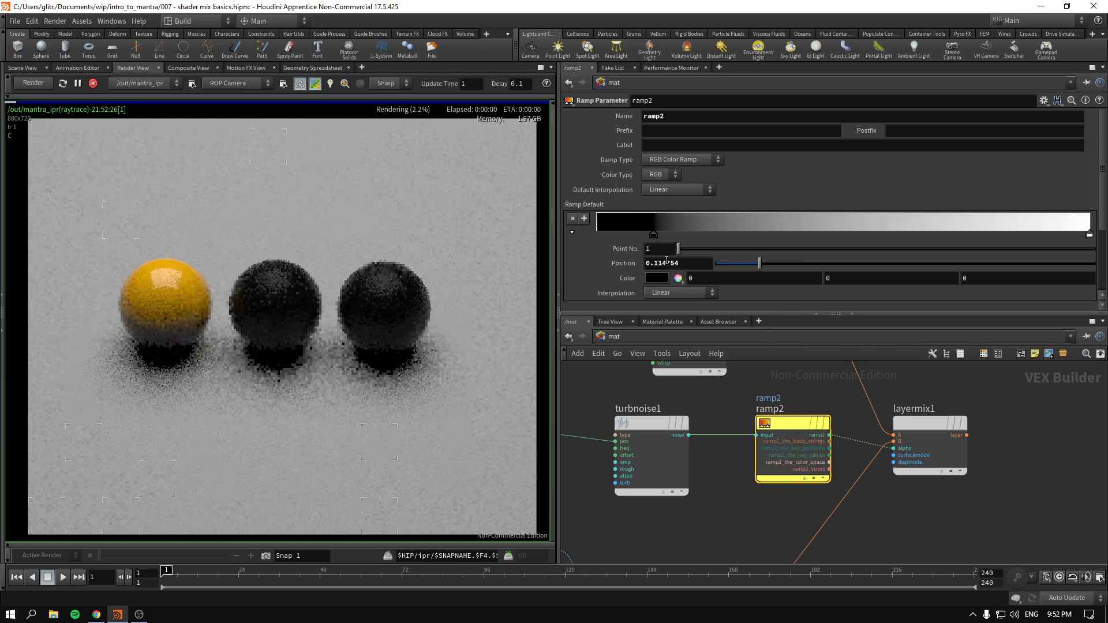
pyautogui.moveTo(1092, 236); pyautogui.dragTo(848, 253)
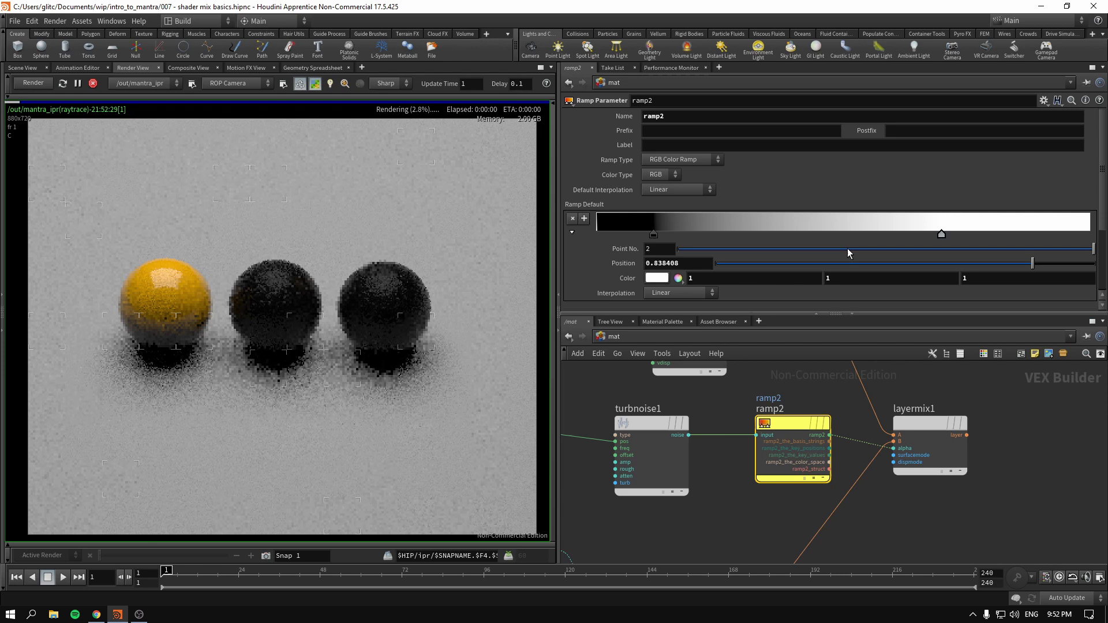
pyautogui.moveTo(697, 248); pyautogui.dragTo(663, 232)
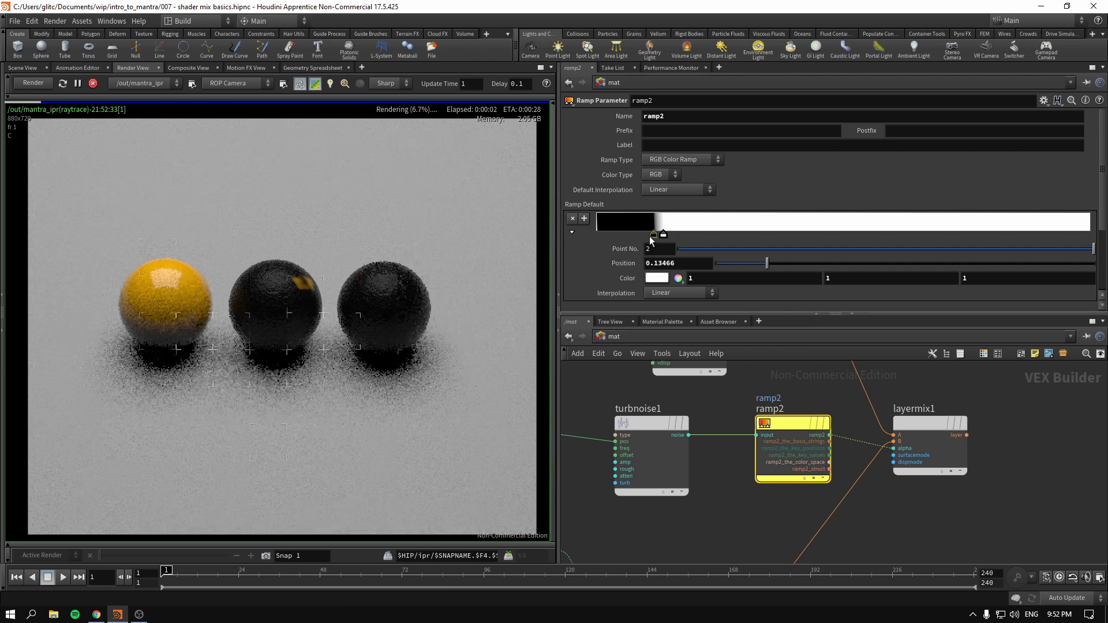
# - Move the black point of ramp2 to about 0.041 and the white point to about 0.048
pyautogui.moveTo(652, 235); pyautogui.dragTo(618, 233)
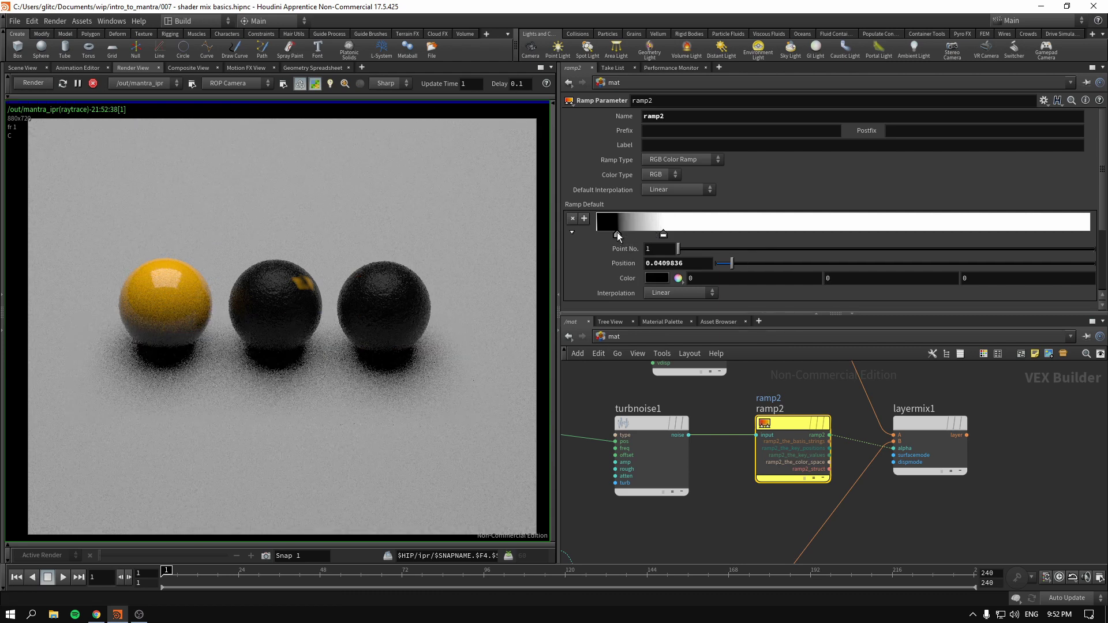
pyautogui.click(640, 422)
pyautogui.click(785, 421)
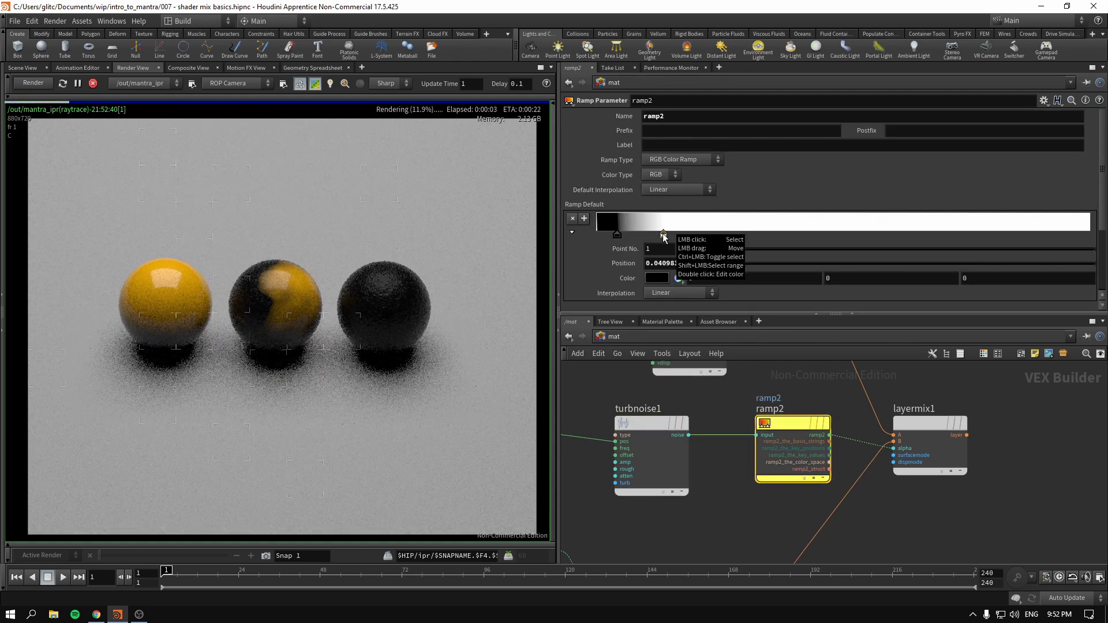
pyautogui.moveTo(664, 236); pyautogui.dragTo(621, 237)
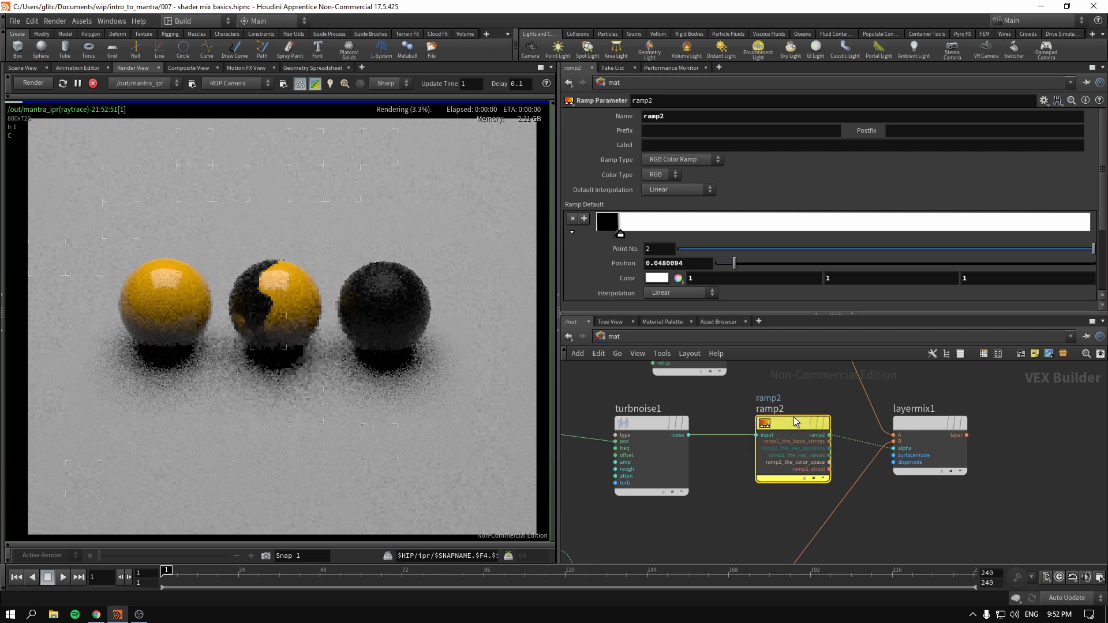
# - Raise the Frequency of turbnoise1 uniformly, first to 2 and finally to 5 on all three axes
pyautogui.scroll(1, 732, 380)
pyautogui.scroll(-2, 731, 379)
pyautogui.moveTo(816, 425); pyautogui.dragTo(777, 473)
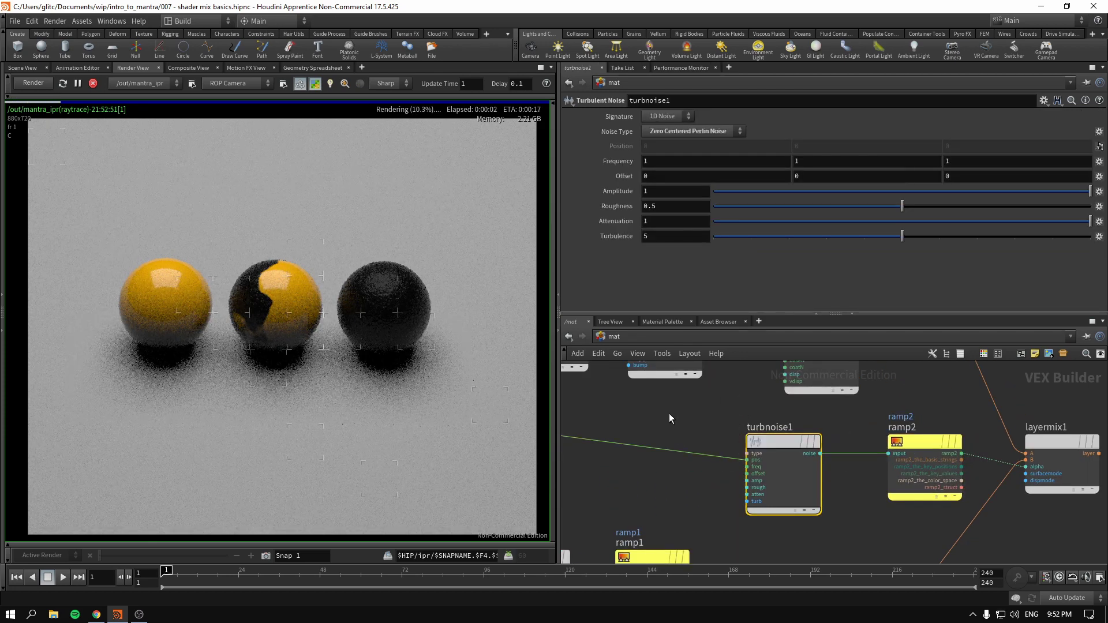
pyautogui.moveTo(669, 414); pyautogui.dragTo(734, 427, button='middle')
pyautogui.scroll(-1, 680, 406)
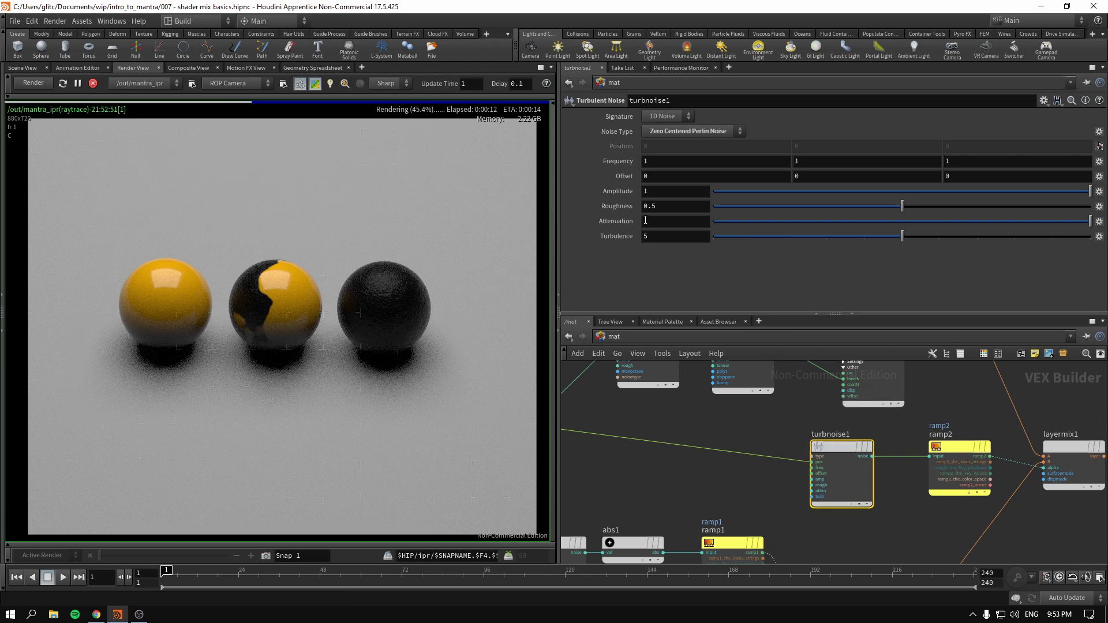
pyautogui.moveTo(616, 162); pyautogui.dragTo(630, 134, button='middle')
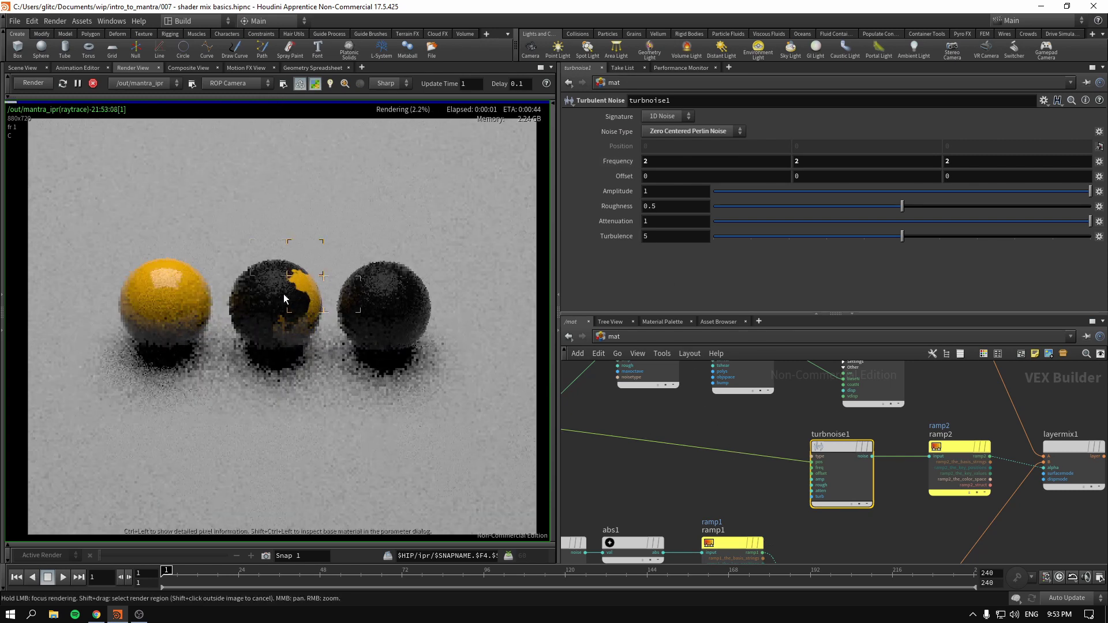
pyautogui.moveTo(616, 161); pyautogui.dragTo(649, 138, button='middle')
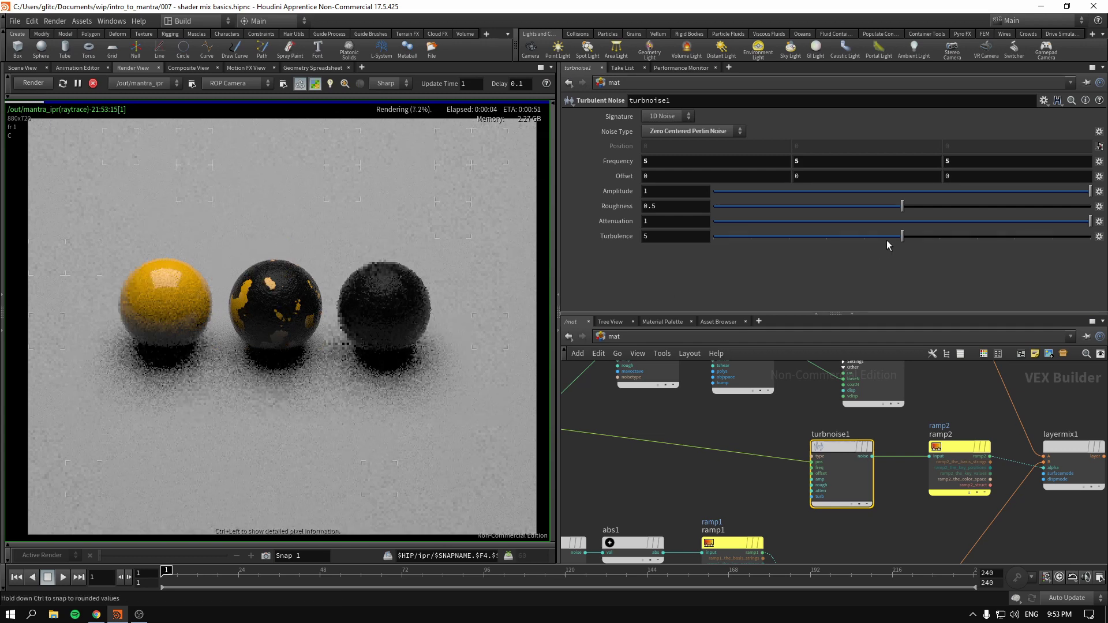
# - Set the Roughness of turbnoise1 to 0.914 and its Turbulence to 1
pyautogui.moveTo(1028, 206); pyautogui.dragTo(1064, 208)
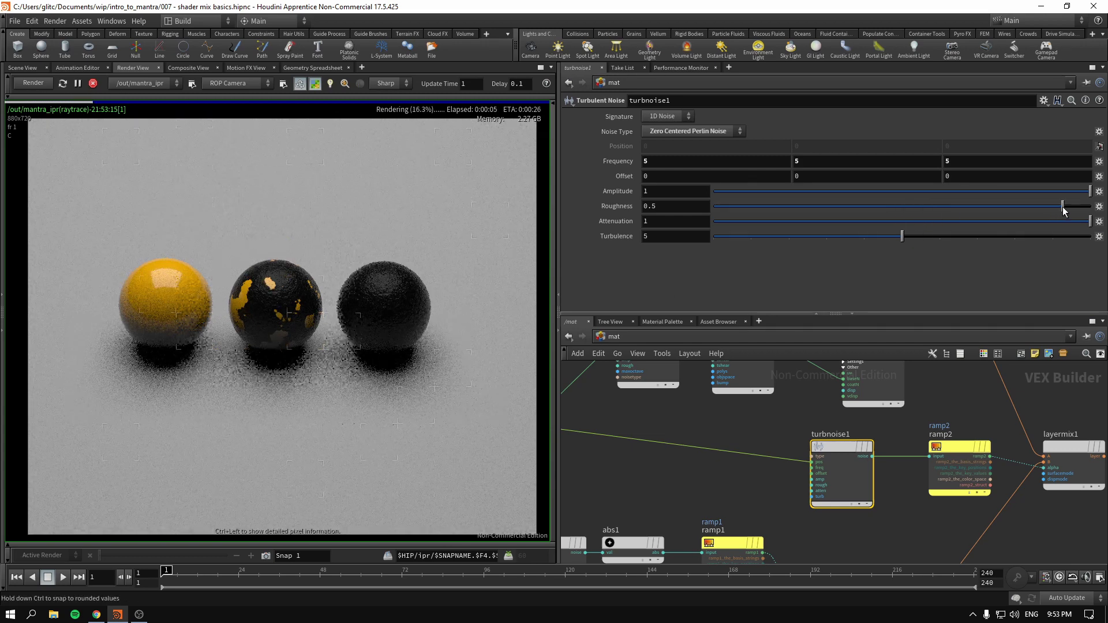
pyautogui.click(753, 240)
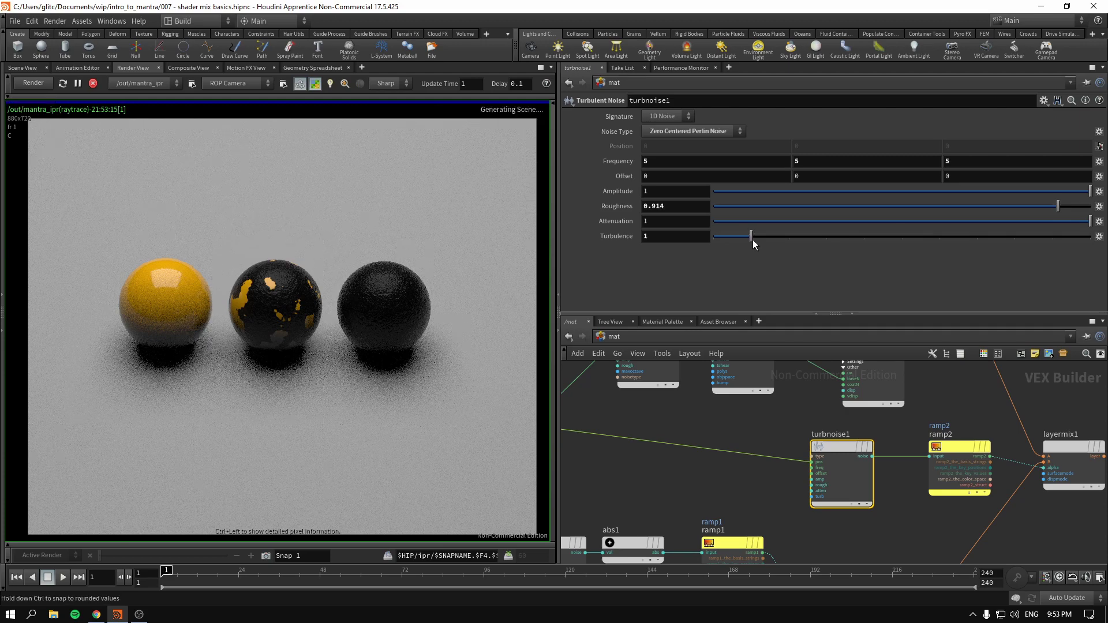
# - Set the Turbulence of turbnoise1 to 2 and focus the preview render on the middle sphere
pyautogui.moveTo(753, 240); pyautogui.dragTo(775, 238)
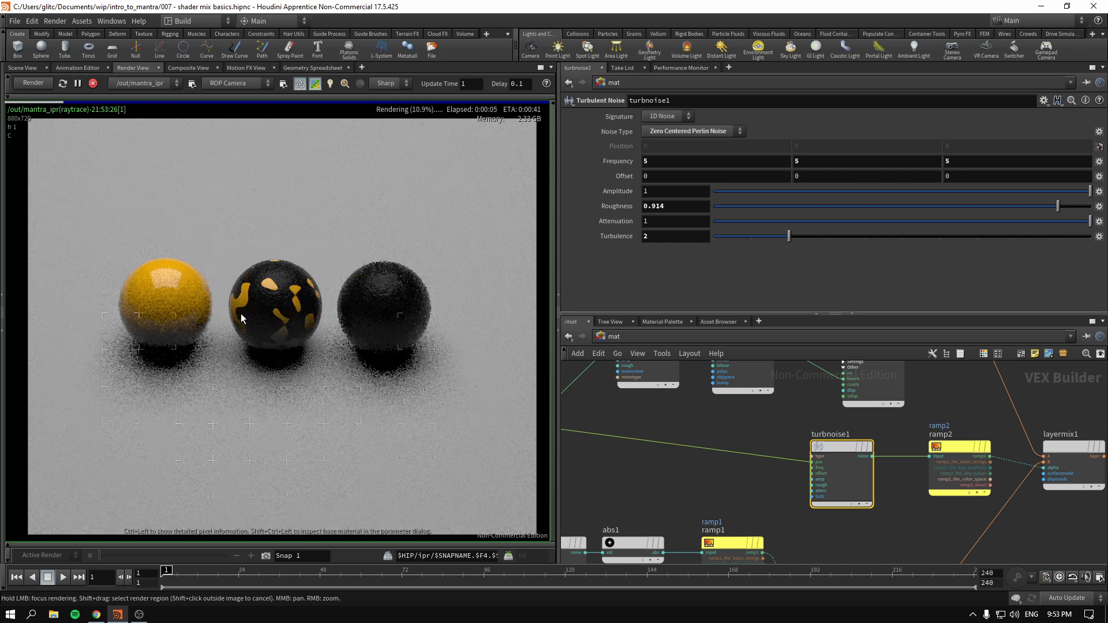
pyautogui.keyDown('shift'); pyautogui.moveTo(207, 223); pyautogui.dragTo(348, 391); pyautogui.keyUp('shift')
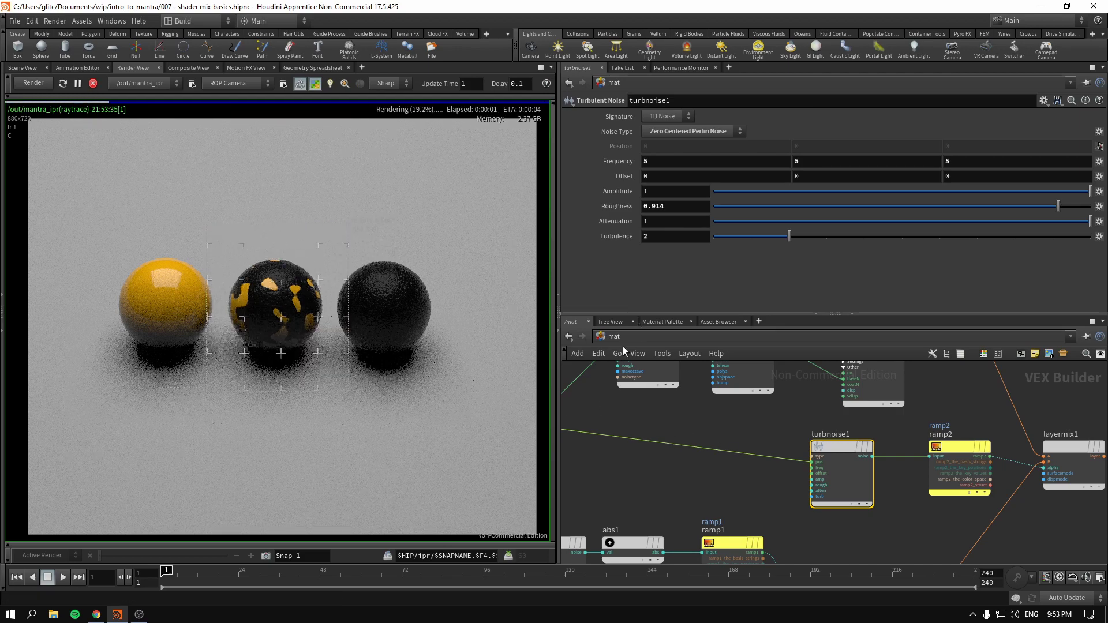
pyautogui.moveTo(850, 448)
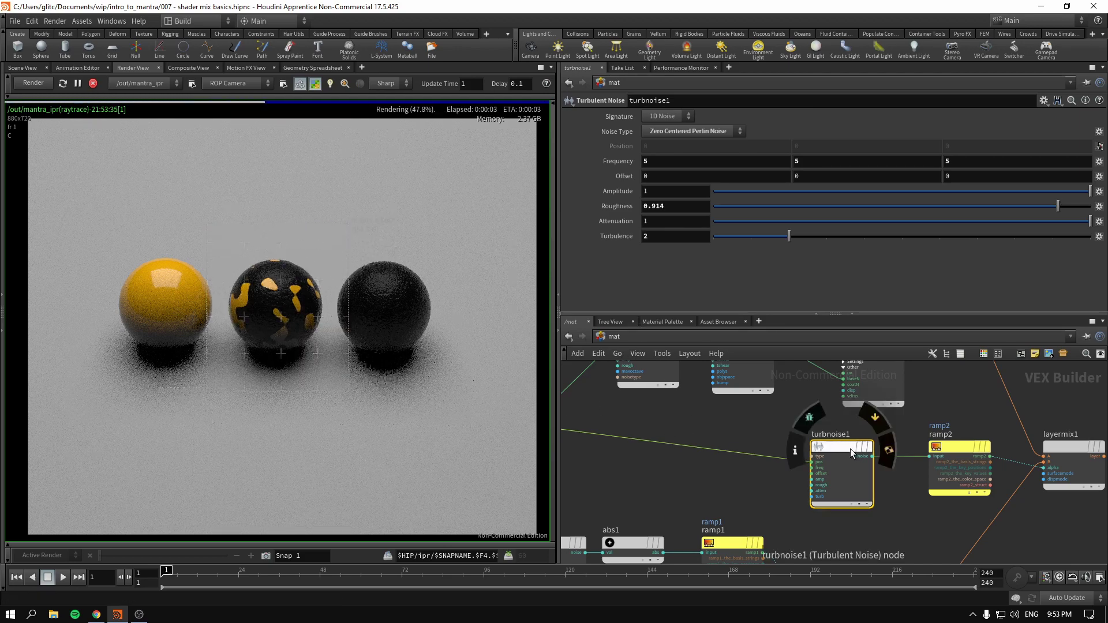
pyautogui.moveTo(767, 425); pyautogui.dragTo(684, 439, button='middle')
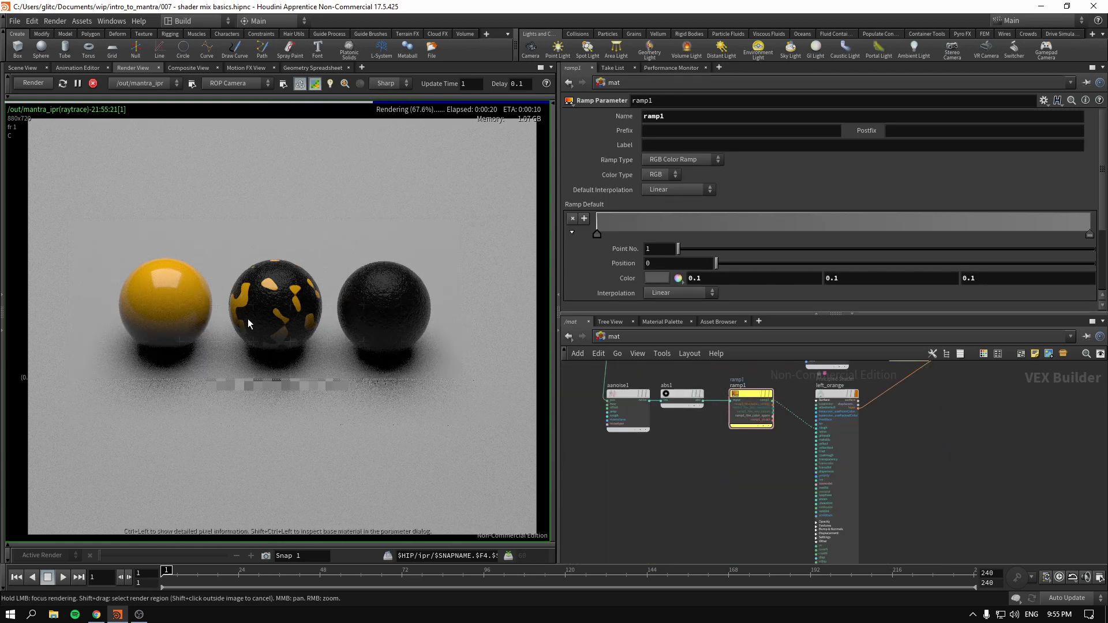
# - Duplicate ramp1 with its abs1 input connection and align the copy directly below the original
pyautogui.keyDown('alt'); pyautogui.moveTo(753, 428); pyautogui.dragTo(759, 512); pyautogui.keyUp('alt')
pyautogui.scroll(3, 670, 471)
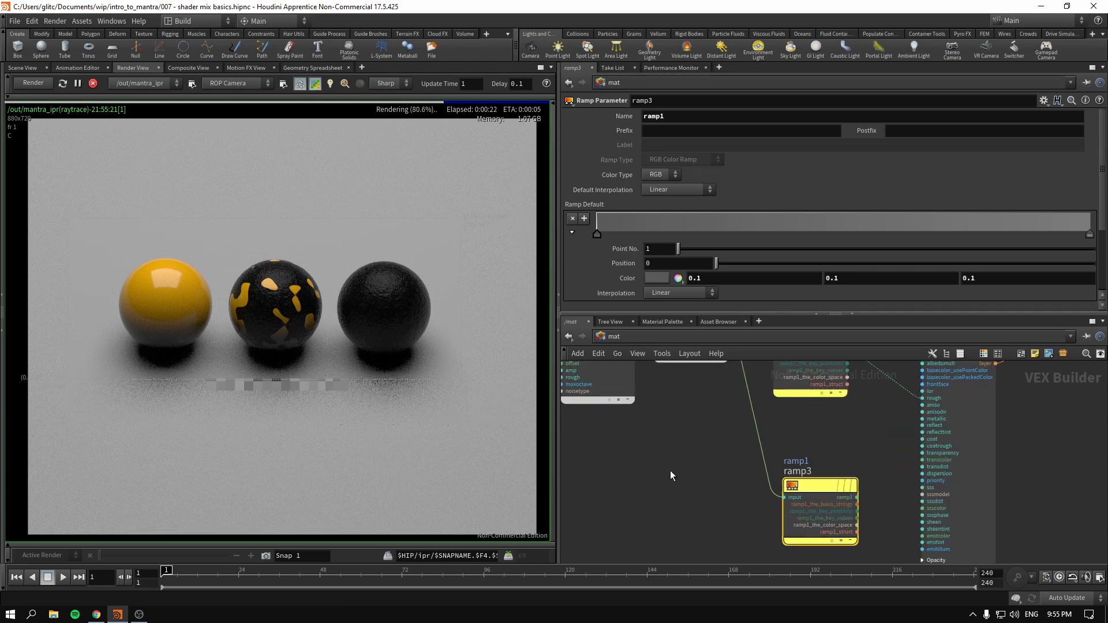
pyautogui.moveTo(670, 471); pyautogui.dragTo(643, 466, button='middle')
pyautogui.scroll(-3, 631, 479)
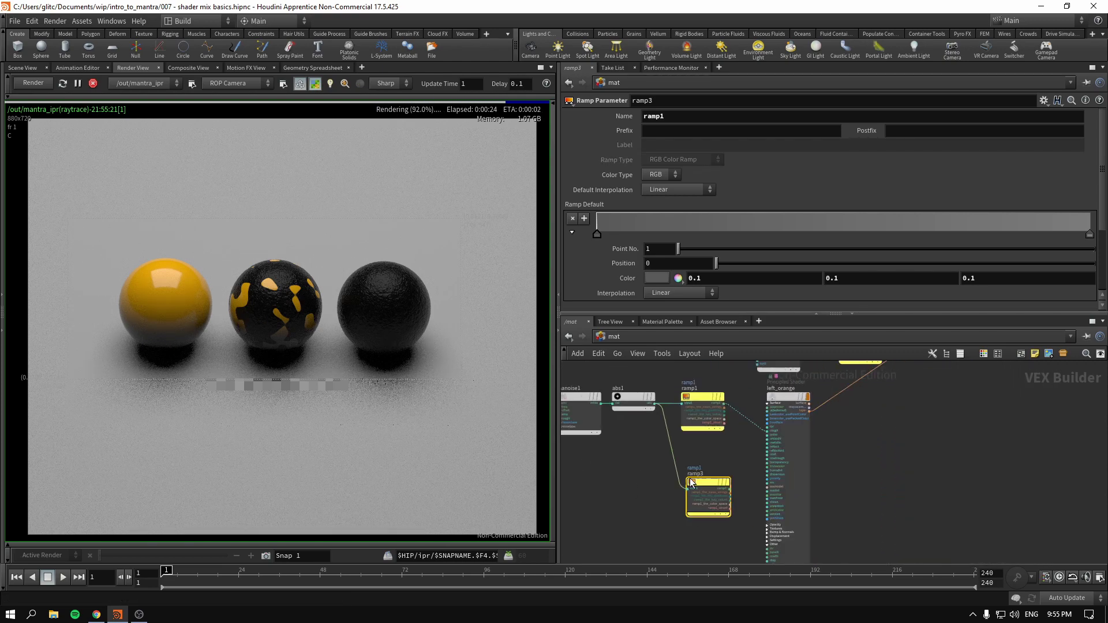
pyautogui.moveTo(705, 483); pyautogui.dragTo(699, 476)
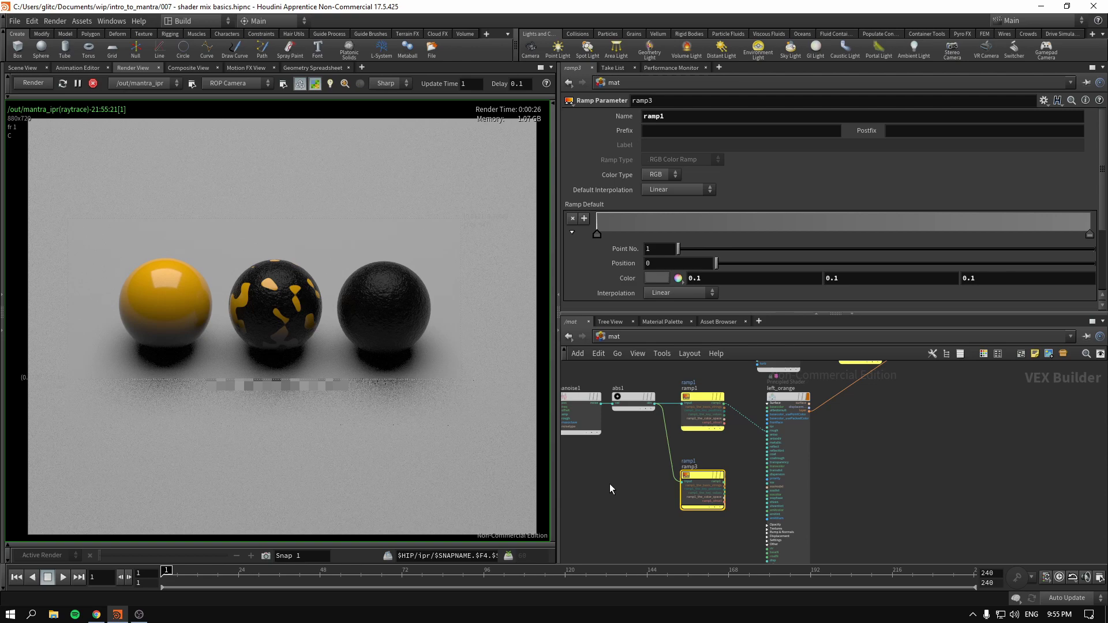
pyautogui.scroll(2, 611, 483)
pyautogui.moveTo(611, 483); pyautogui.dragTo(631, 516, button='middle')
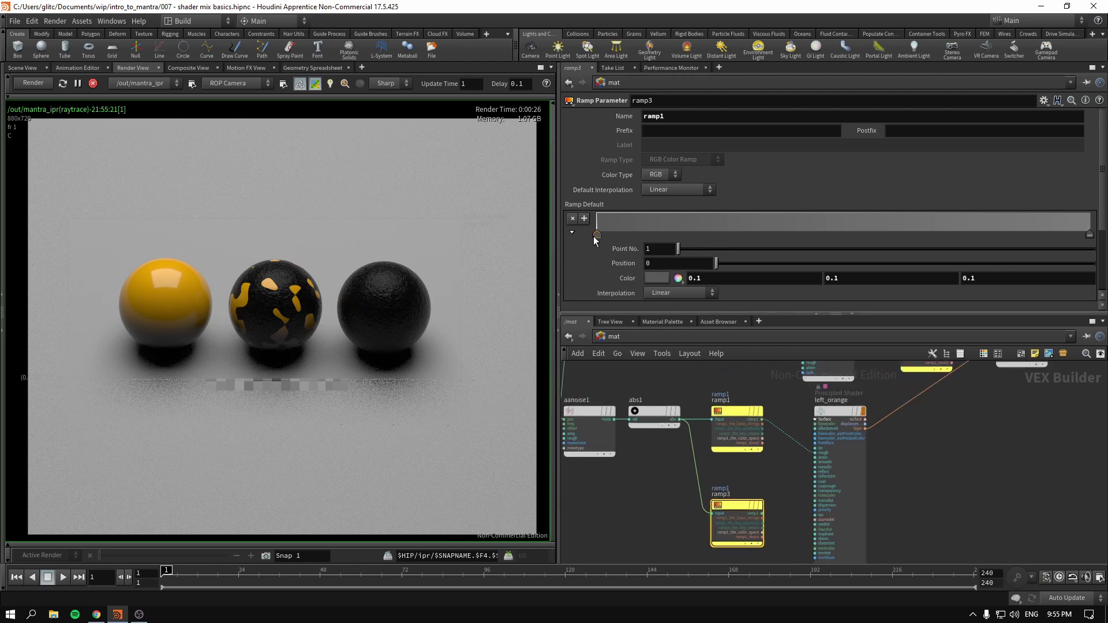
# - Color the first point of the duplicated ramp red (0.5, 0, 0) and its second point magenta (0.5, 0, 0.25)
pyautogui.click(656, 278)
pyautogui.click(814, 78)
pyautogui.click(1018, 23)
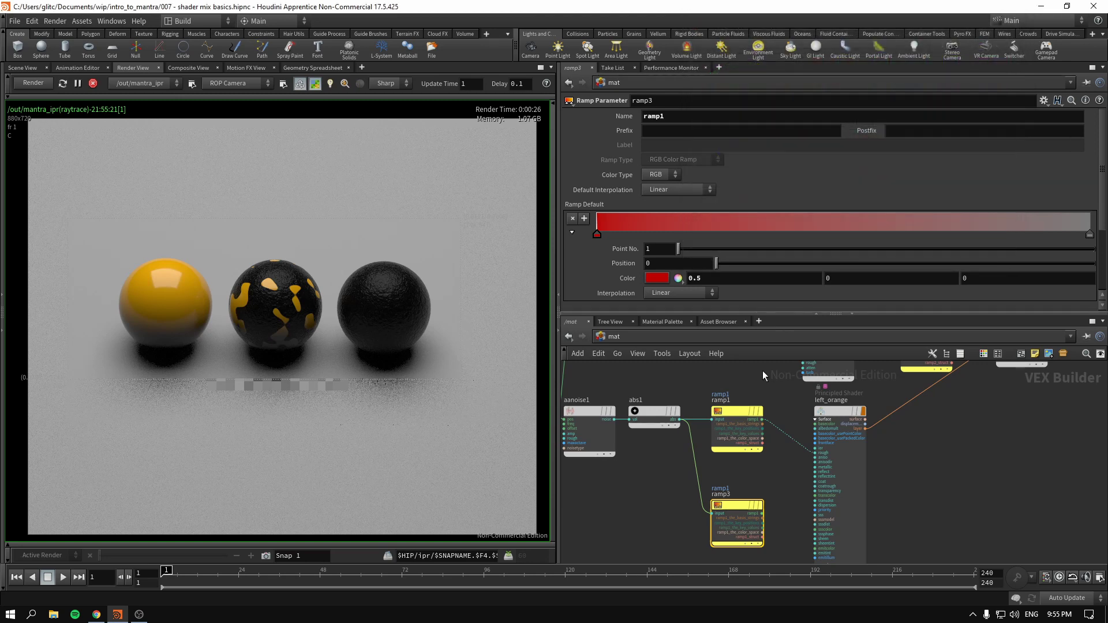
pyautogui.click(1090, 235)
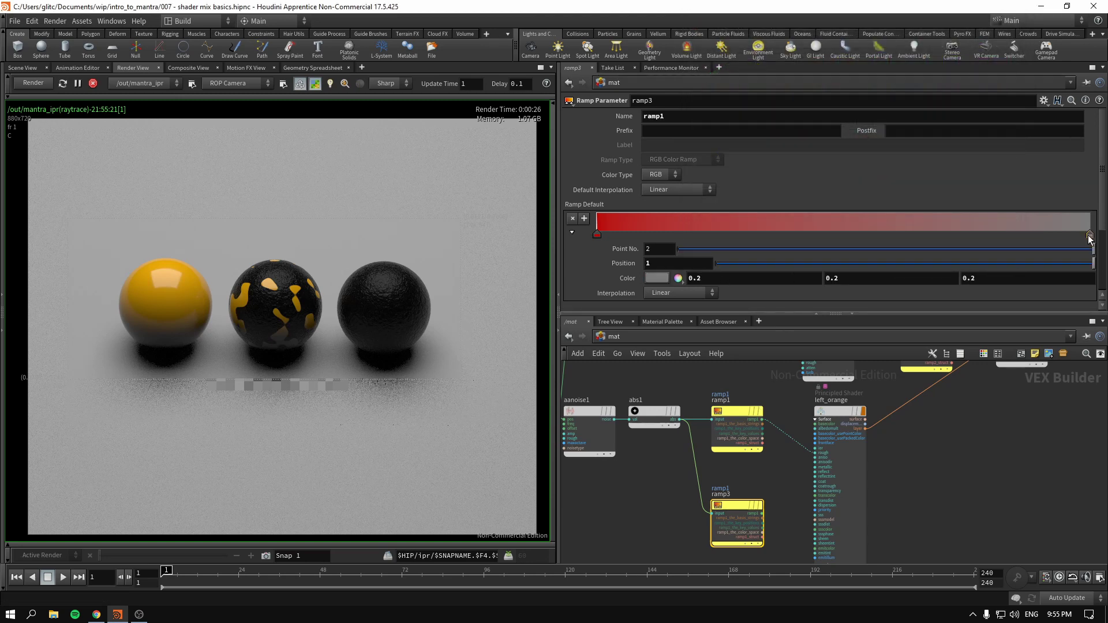
pyautogui.click(656, 277)
pyautogui.click(1003, 84)
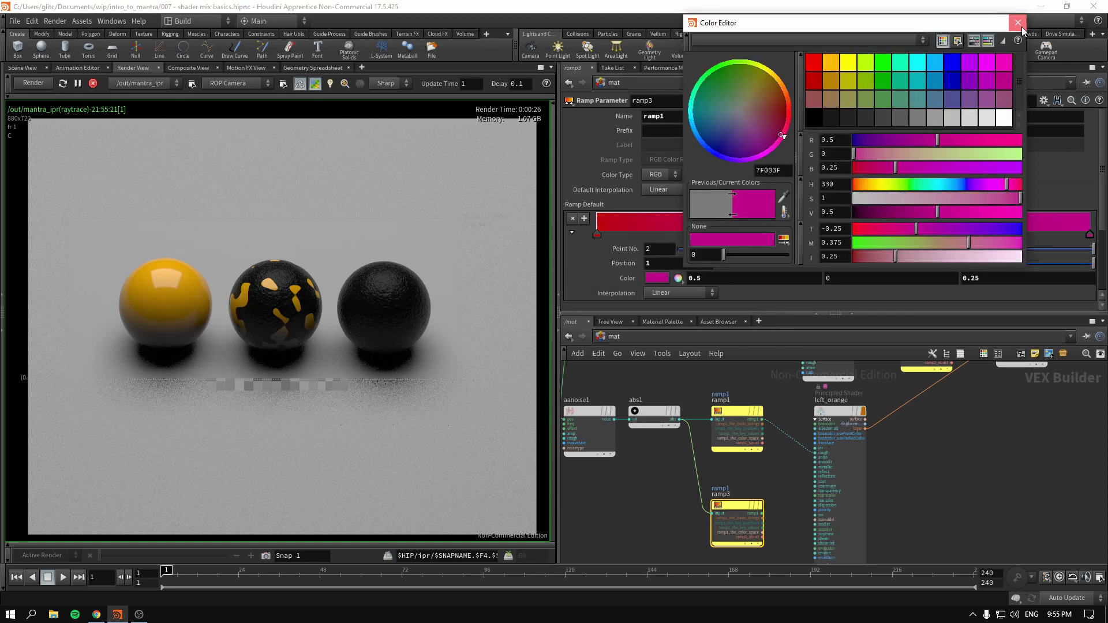
pyautogui.click(1022, 27)
# - Connect the output of ramp3 to the basecolor input of left_orange and tidy the position of ramp3
pyautogui.scroll(3, 868, 552)
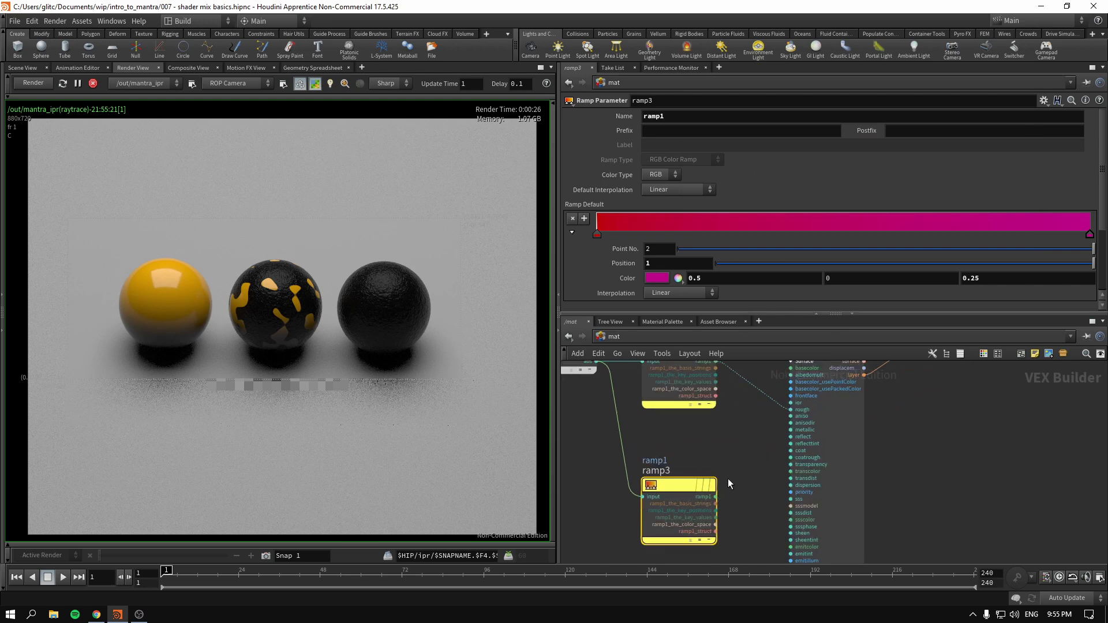
pyautogui.click(715, 497)
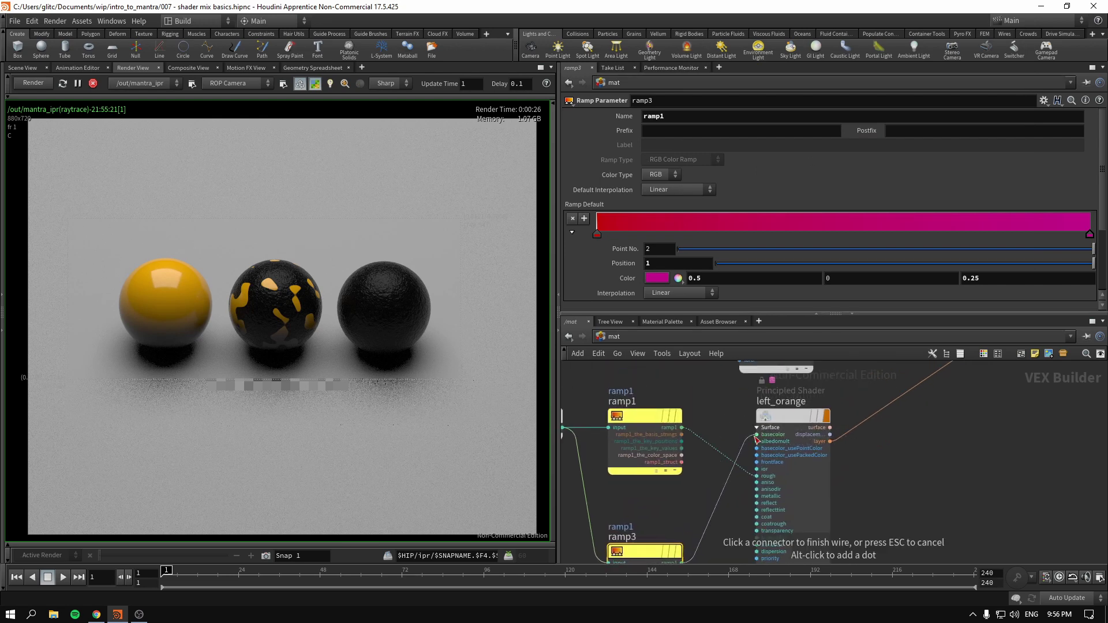
pyautogui.click(757, 435)
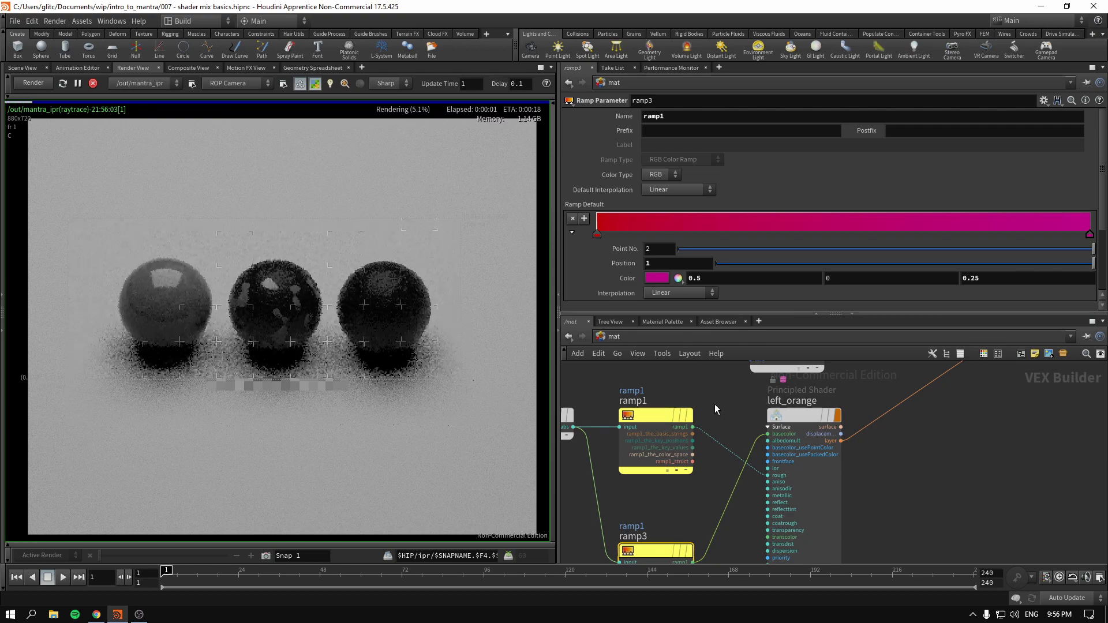
pyautogui.moveTo(676, 490); pyautogui.dragTo(787, 475, button='middle')
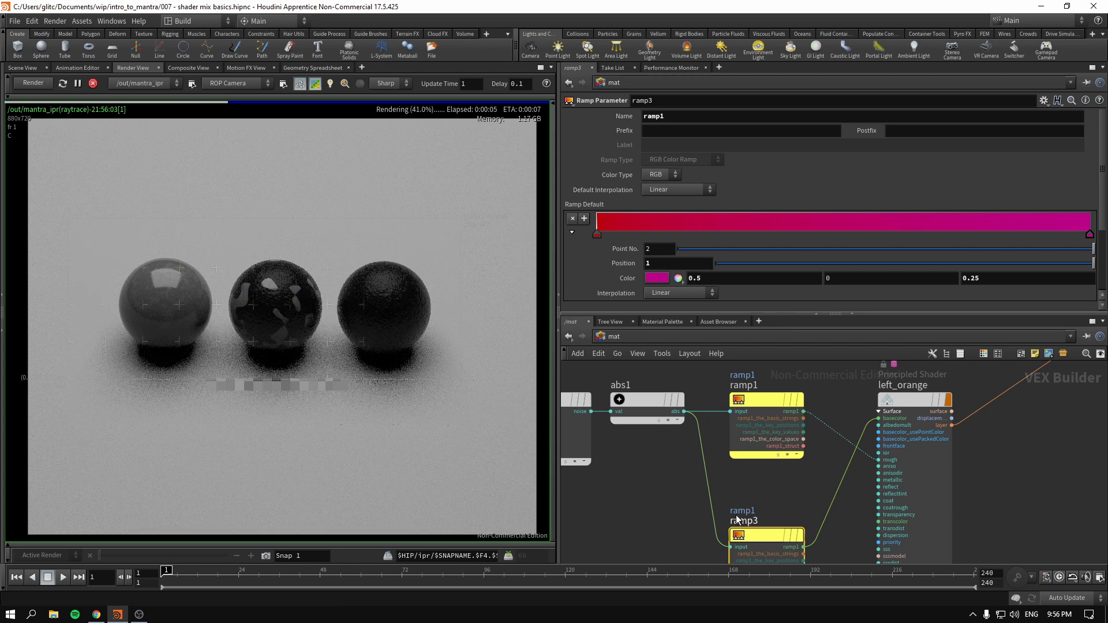
pyautogui.moveTo(762, 532); pyautogui.dragTo(762, 519)
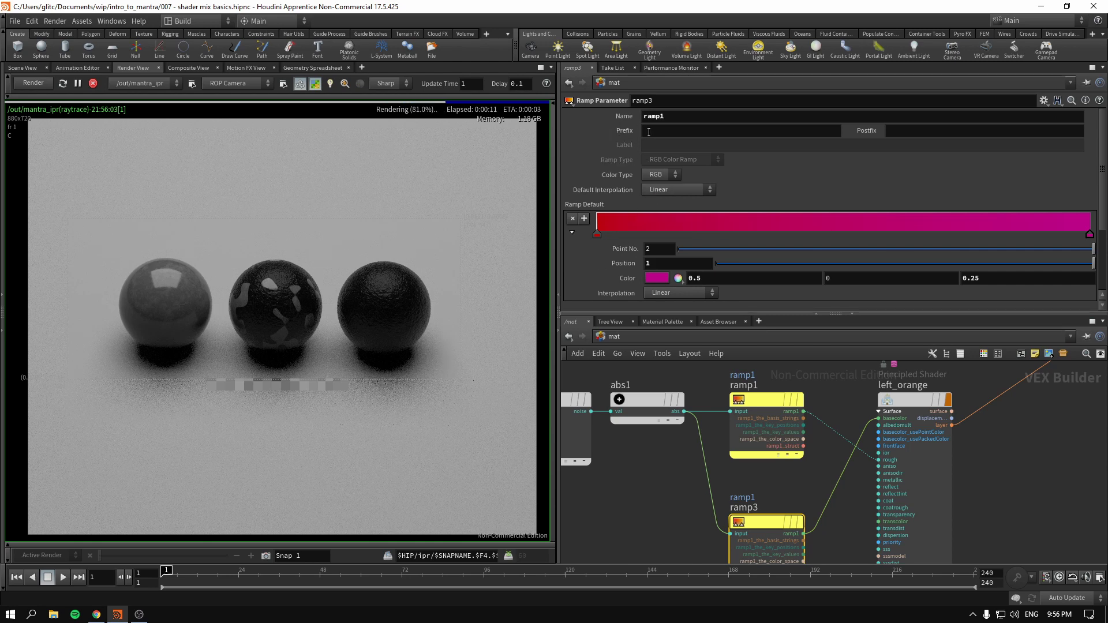
# - Change the parameter Name of the duplicated ramp node to ramp3 so it no longer shares ramp1's parameter
pyautogui.moveTo(755, 518)
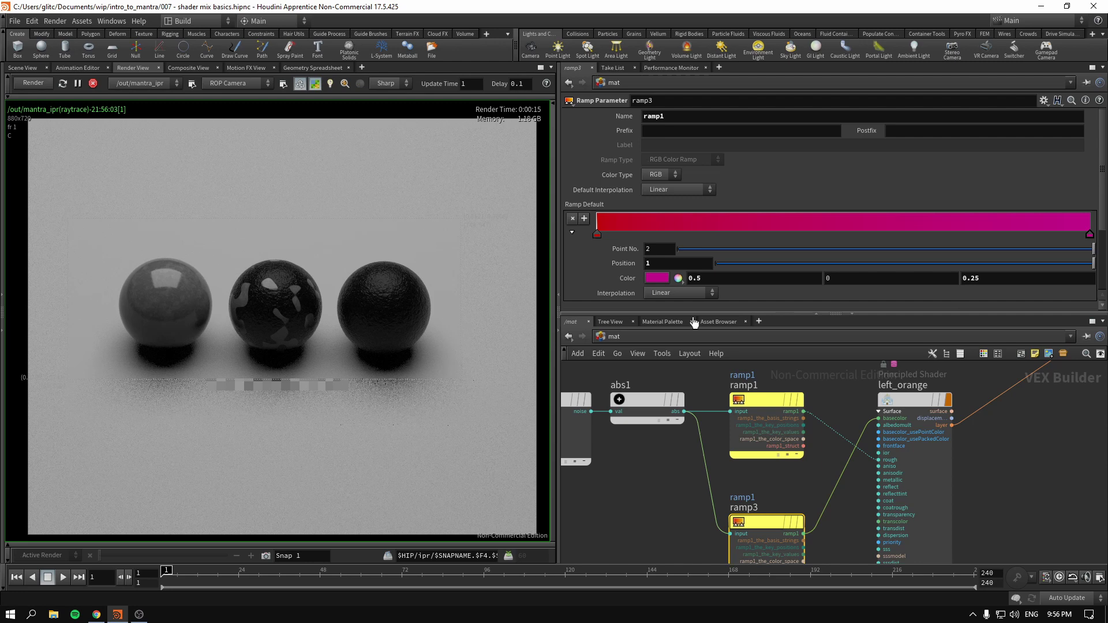
pyautogui.click(757, 394)
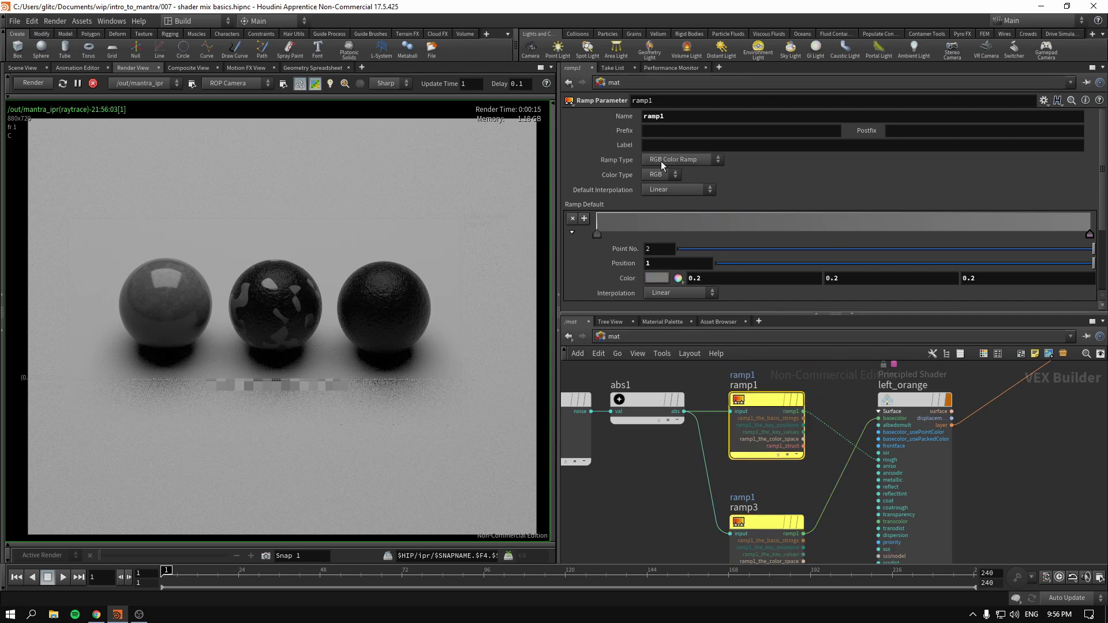
pyautogui.click(760, 518)
pyautogui.click(686, 114)
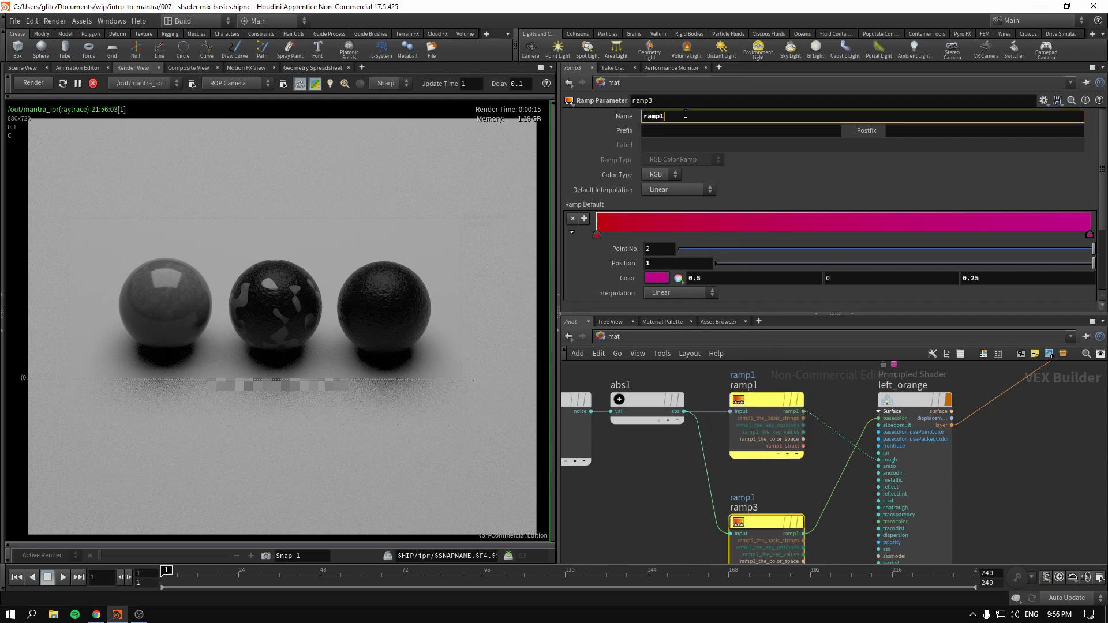
pyautogui.write('3')
pyautogui.press('Return')
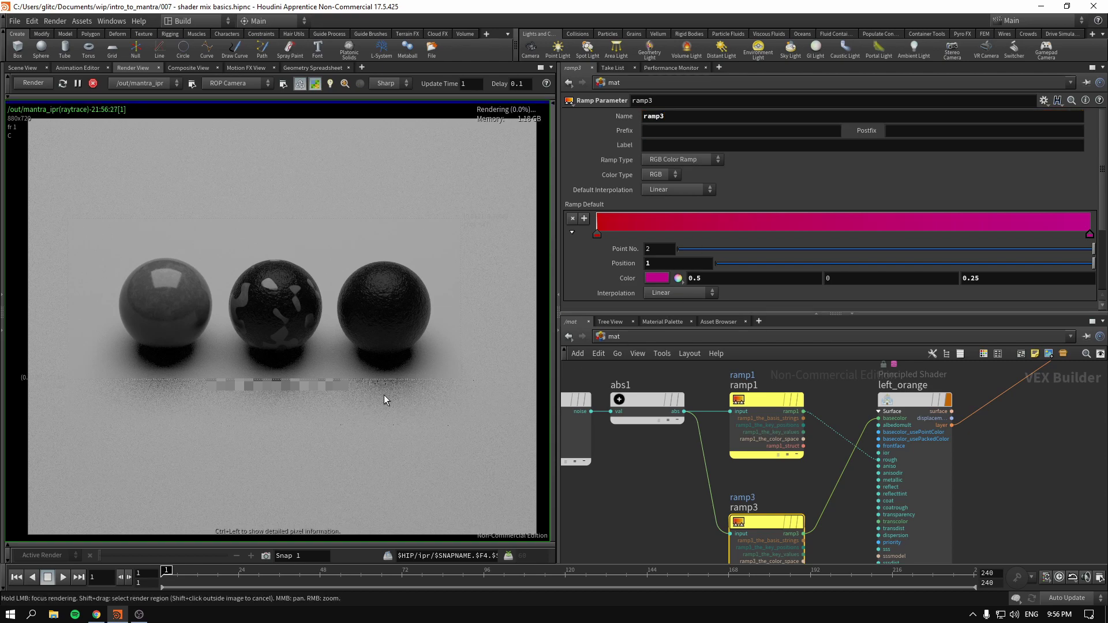
# - Focus the preview render on the orange-shader sphere and set the second color point of ramp3 to green (0, 1, 0.5)
pyautogui.moveTo(165, 314)
pyautogui.mouseDown()
pyautogui.moveTo(164, 267)
pyautogui.moveTo(154, 333)
pyautogui.mouseUp()
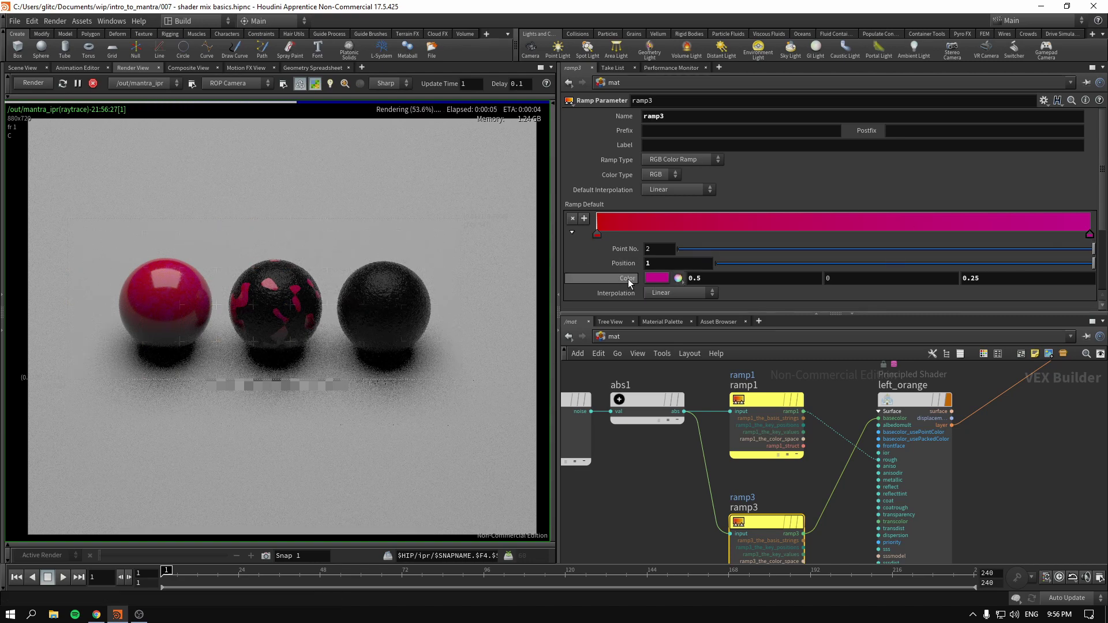
pyautogui.click(657, 278)
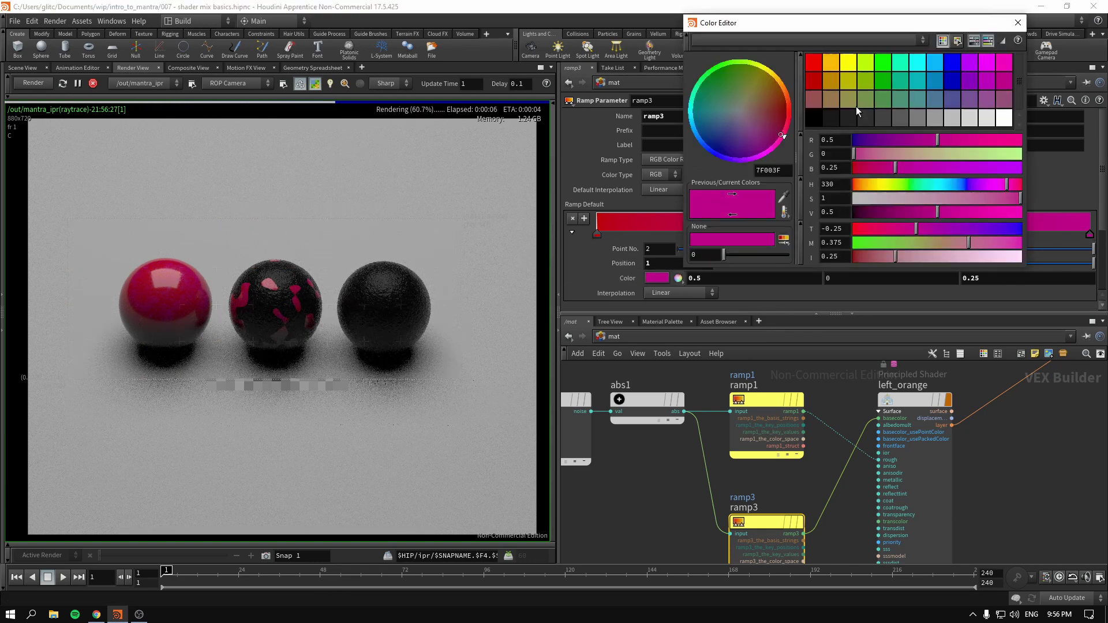
pyautogui.click(908, 65)
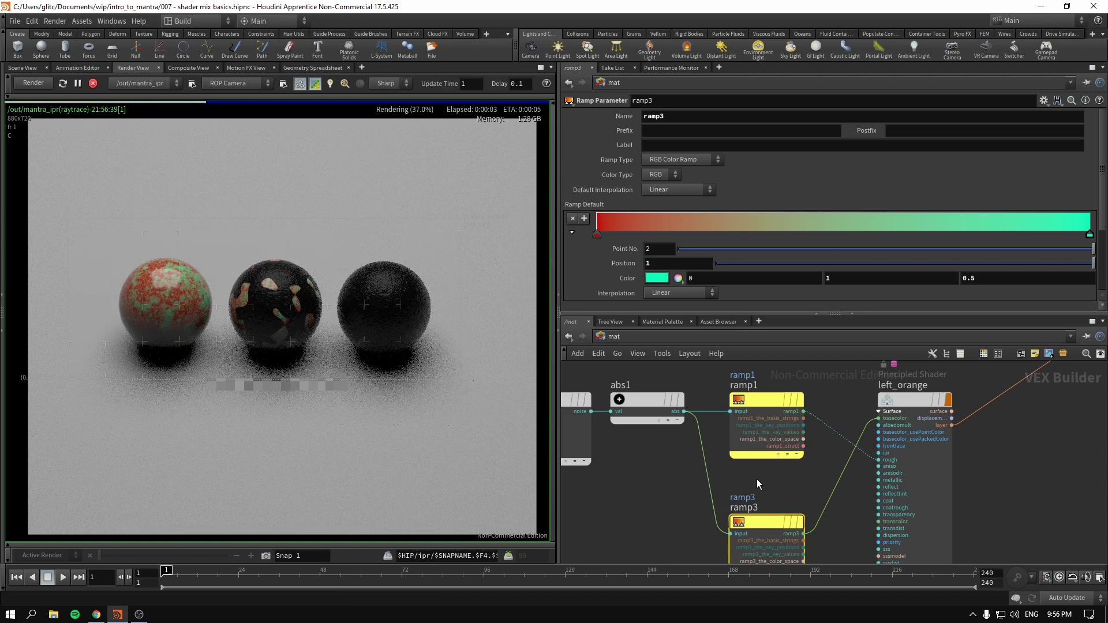
# - Inspect the parameters of the left_orange shader and of the layermix1 node it feeds
pyautogui.scroll(-2, 757, 479)
pyautogui.click(941, 390)
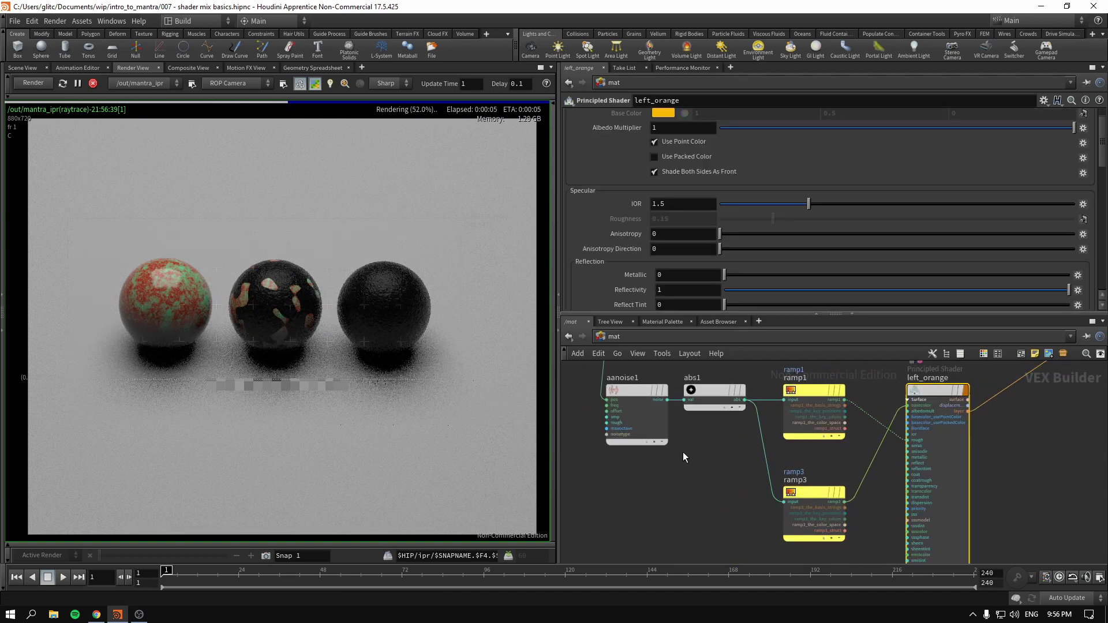
pyautogui.scroll(-1, 683, 457)
pyautogui.scroll(2, 960, 228)
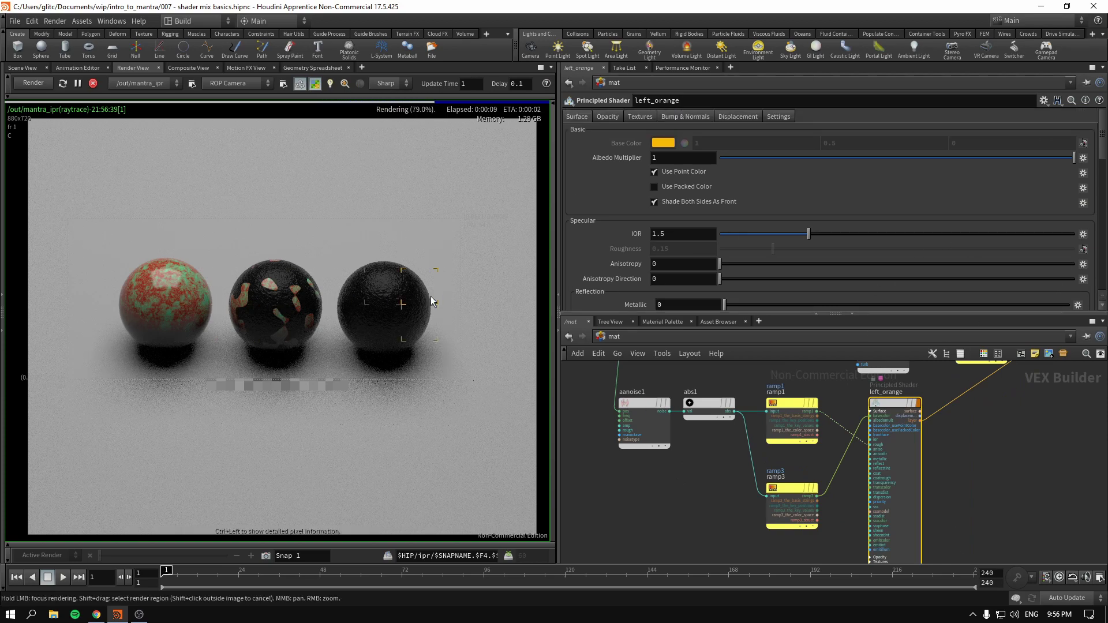
pyautogui.scroll(-3, 1025, 449)
pyautogui.moveTo(1026, 449); pyautogui.dragTo(836, 523, button='middle')
pyautogui.scroll(3, 843, 483)
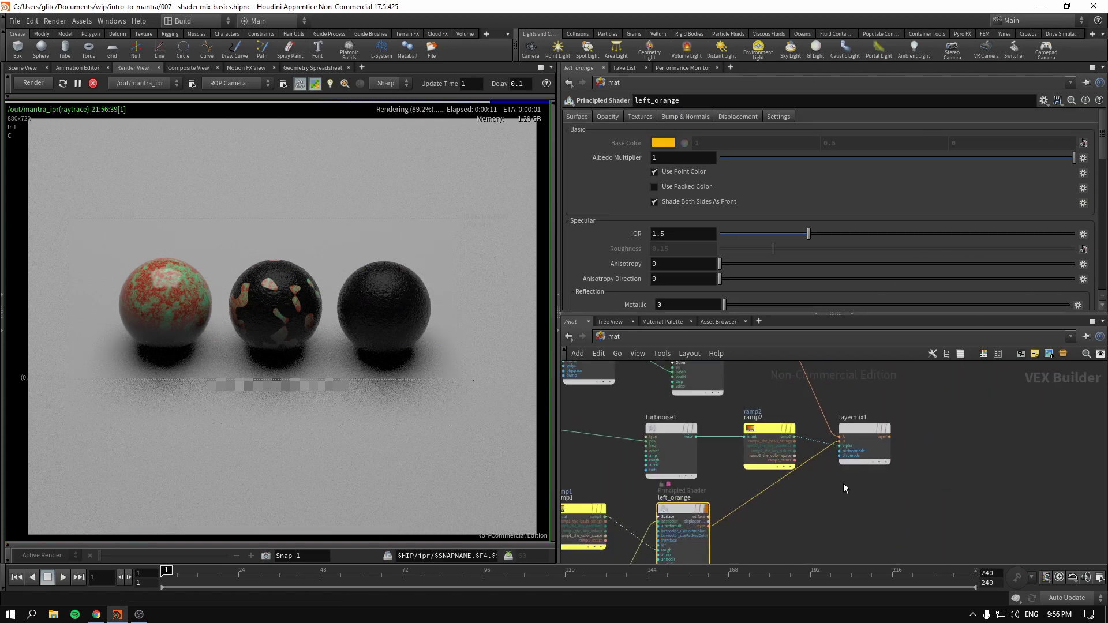
pyautogui.click(857, 430)
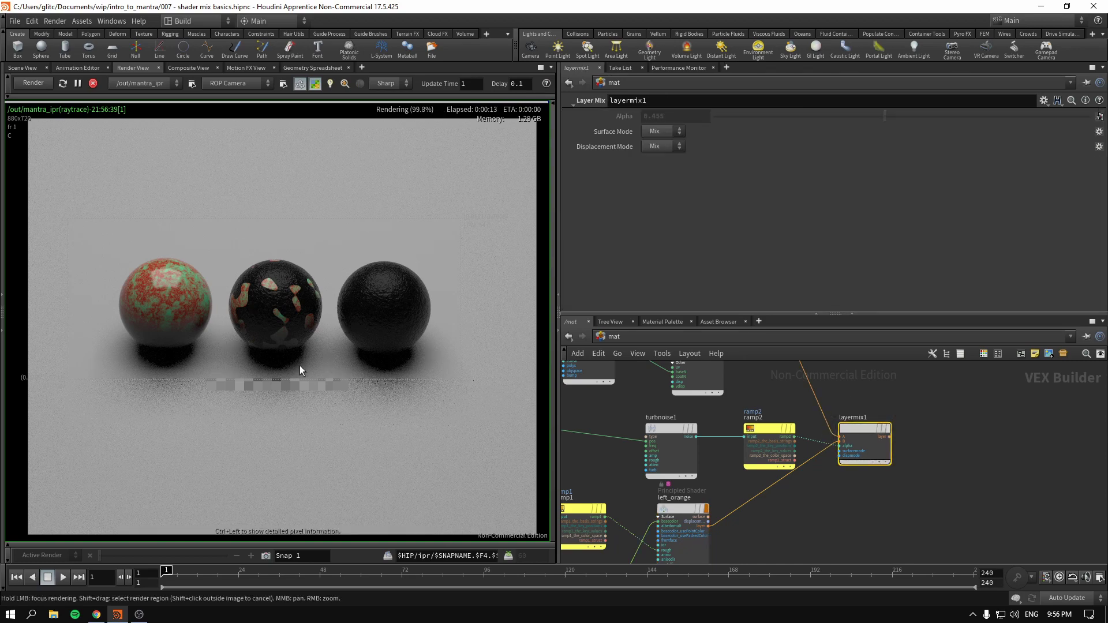
# - Move restpos1 down and outward so that its wire to turbnoise1 runs nearly level
pyautogui.moveTo(913, 502); pyautogui.dragTo(1064, 495, button='middle')
pyautogui.scroll(-3, 714, 465)
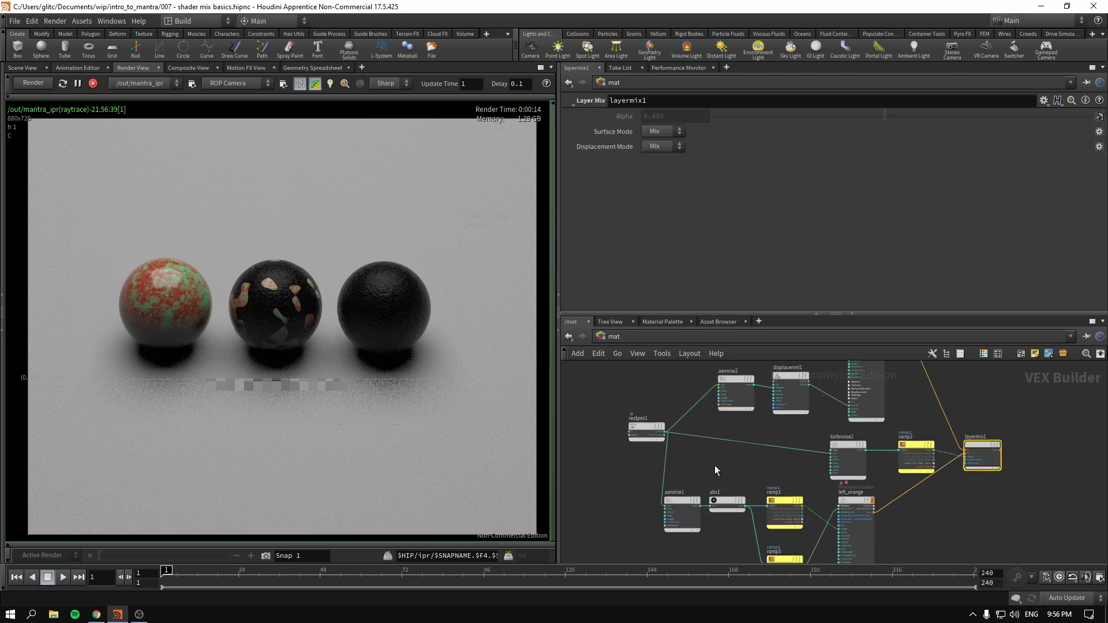
pyautogui.scroll(5, 711, 465)
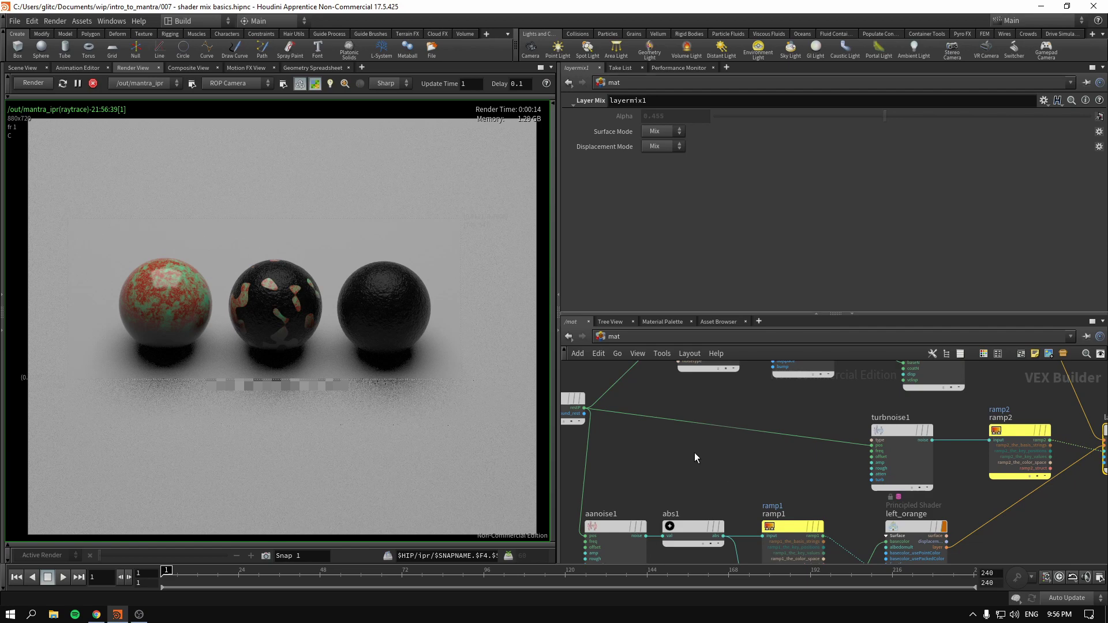
pyautogui.scroll(-2, 674, 453)
pyautogui.moveTo(695, 453); pyautogui.dragTo(808, 462, button='middle')
pyautogui.scroll(1, 794, 463)
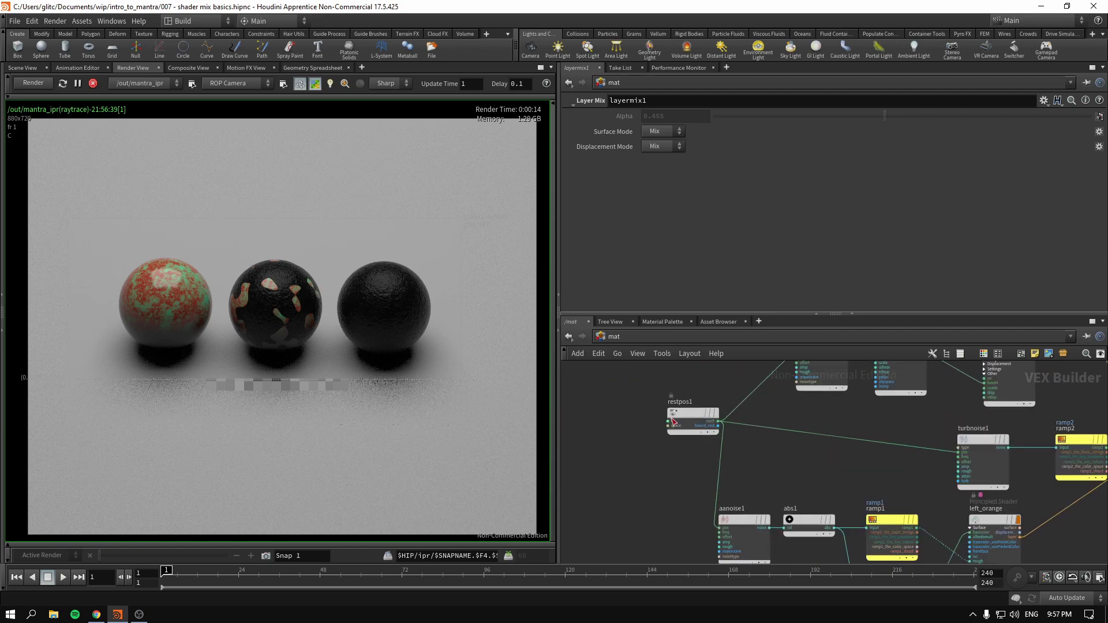
pyautogui.moveTo(688, 409); pyautogui.dragTo(660, 450)
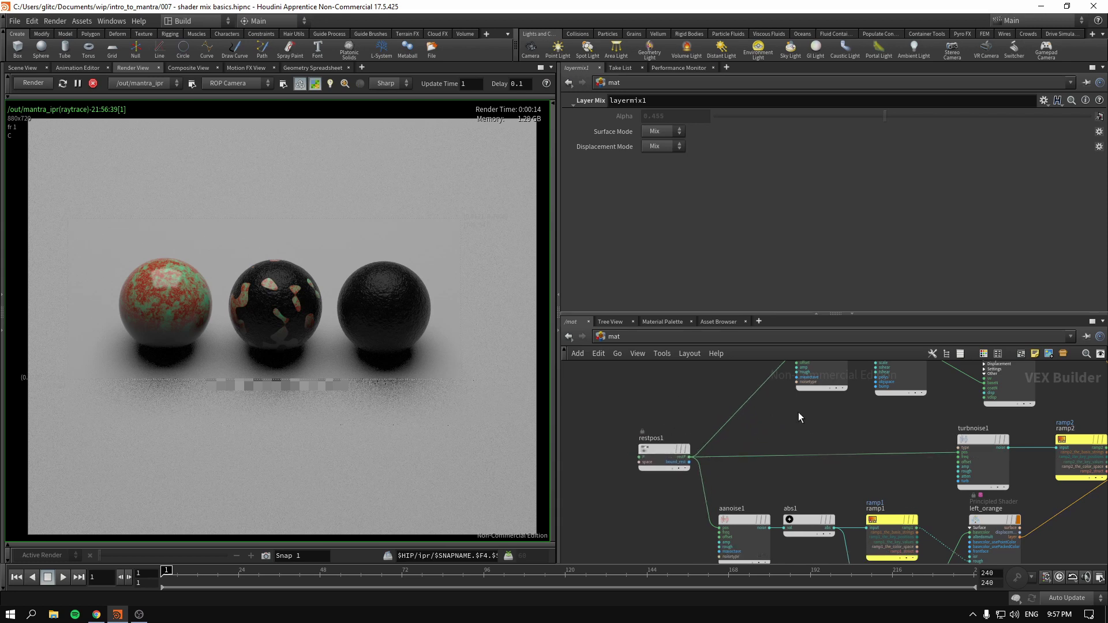
pyautogui.press('Tab')
pyautogui.click(655, 400)
# - Enlarge the network editor pane upward and sideways so that the whole shader network fits
pyautogui.scroll(-3, 877, 437)
pyautogui.moveTo(877, 436); pyautogui.dragTo(688, 451, button='middle')
pyautogui.scroll(-3, 707, 448)
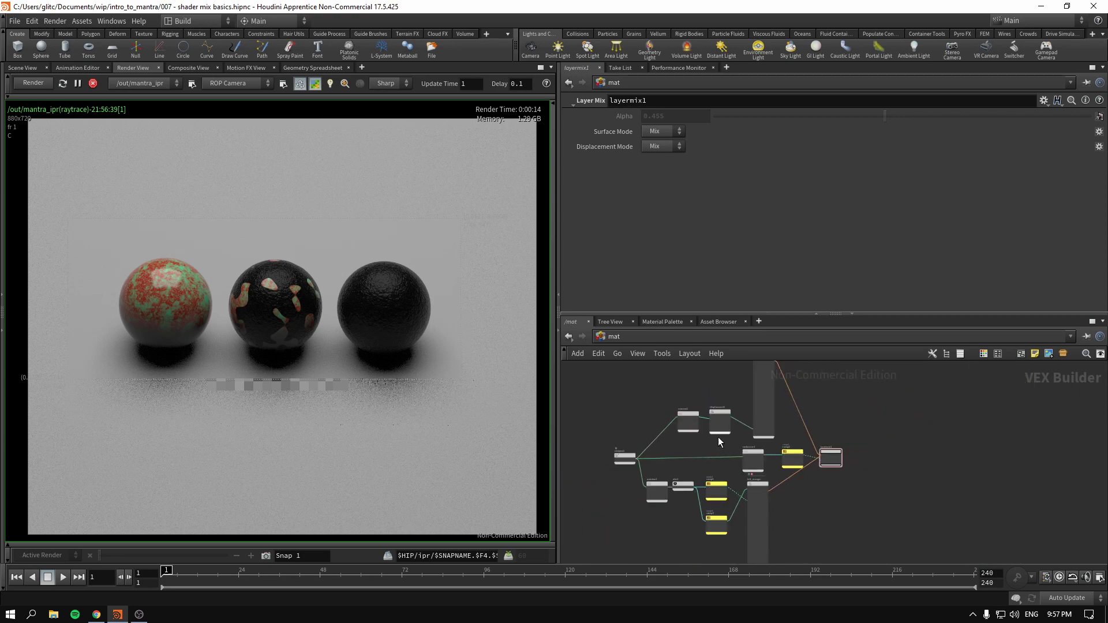
pyautogui.scroll(3, 638, 473)
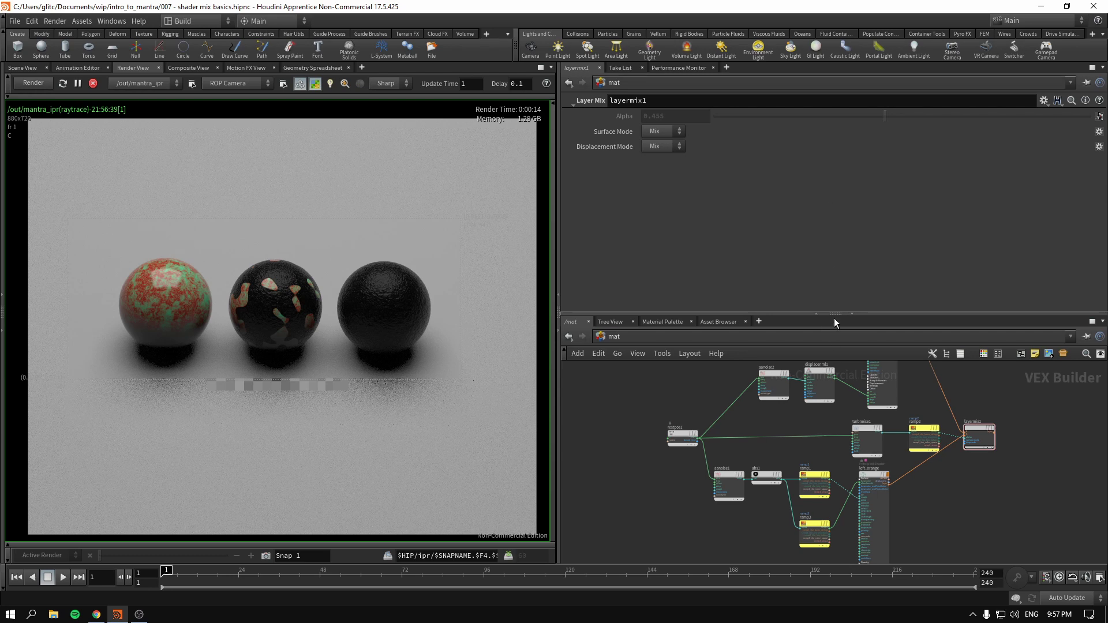
pyautogui.moveTo(837, 317); pyautogui.dragTo(836, 176)
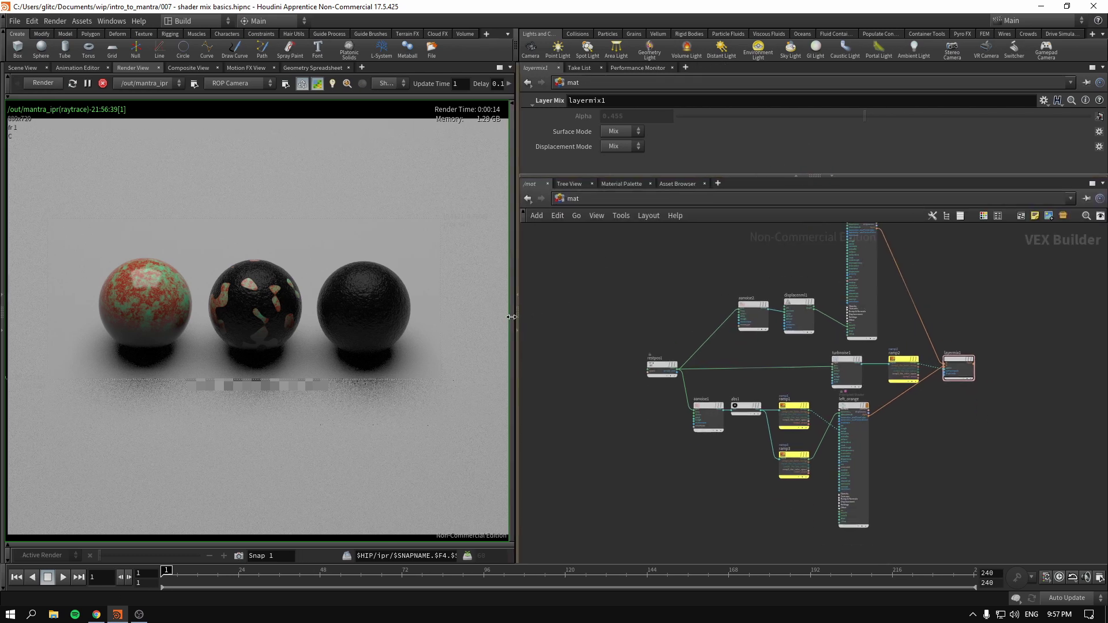
pyautogui.moveTo(512, 317); pyautogui.dragTo(527, 316)
pyautogui.scroll(2, 587, 283)
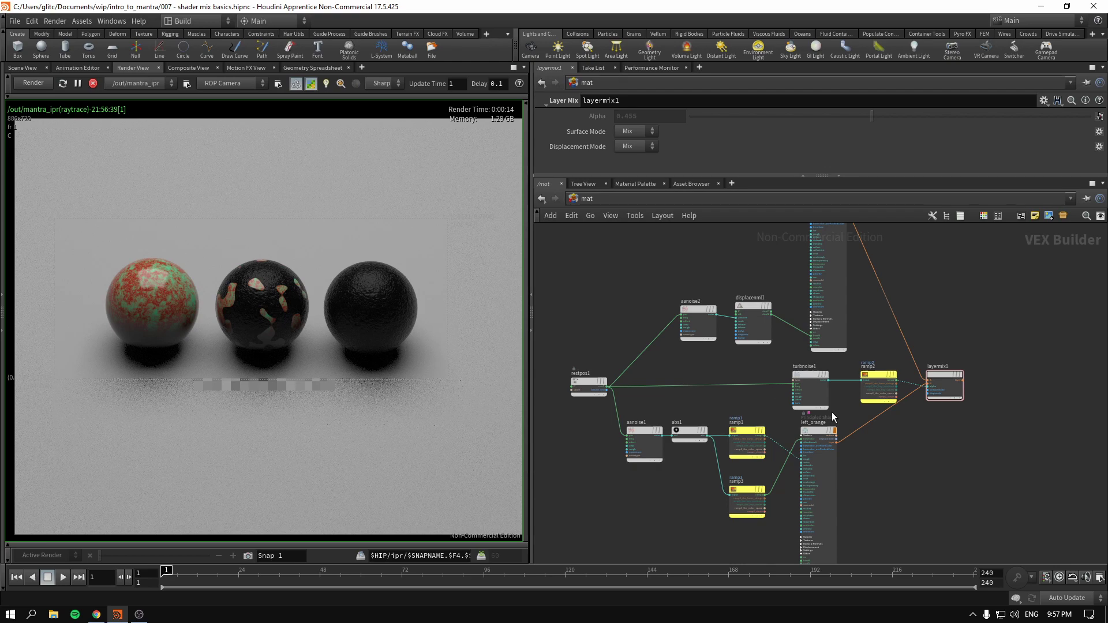
# - Move layermix1 farther from ramp2 in the shader network and stop the interactive preview render
pyautogui.scroll(2, 974, 358)
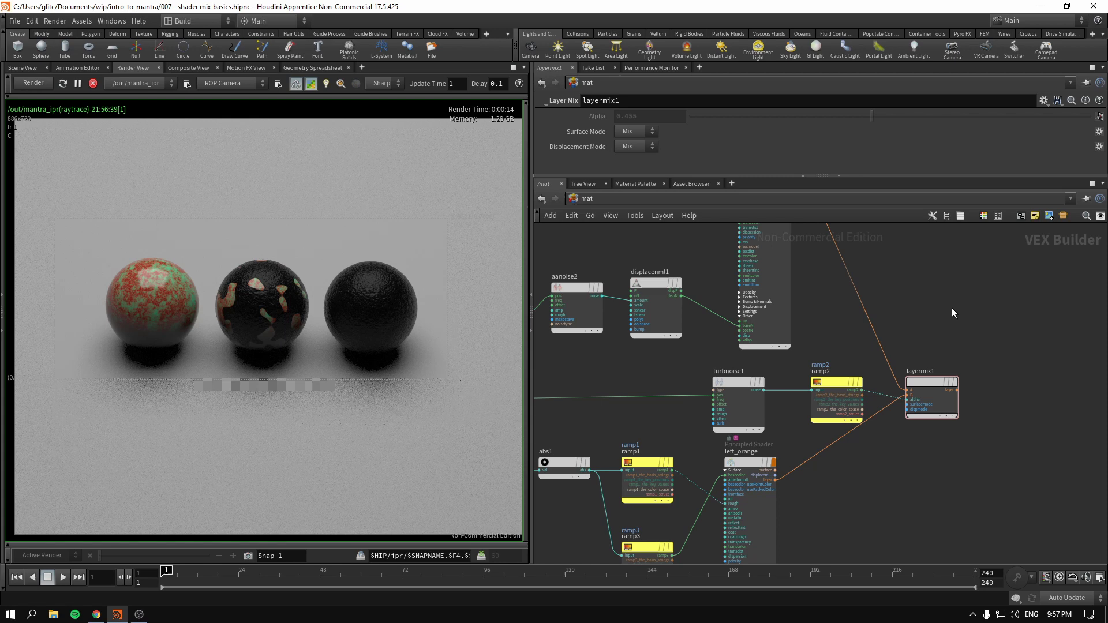
pyautogui.moveTo(931, 384); pyautogui.dragTo(967, 385)
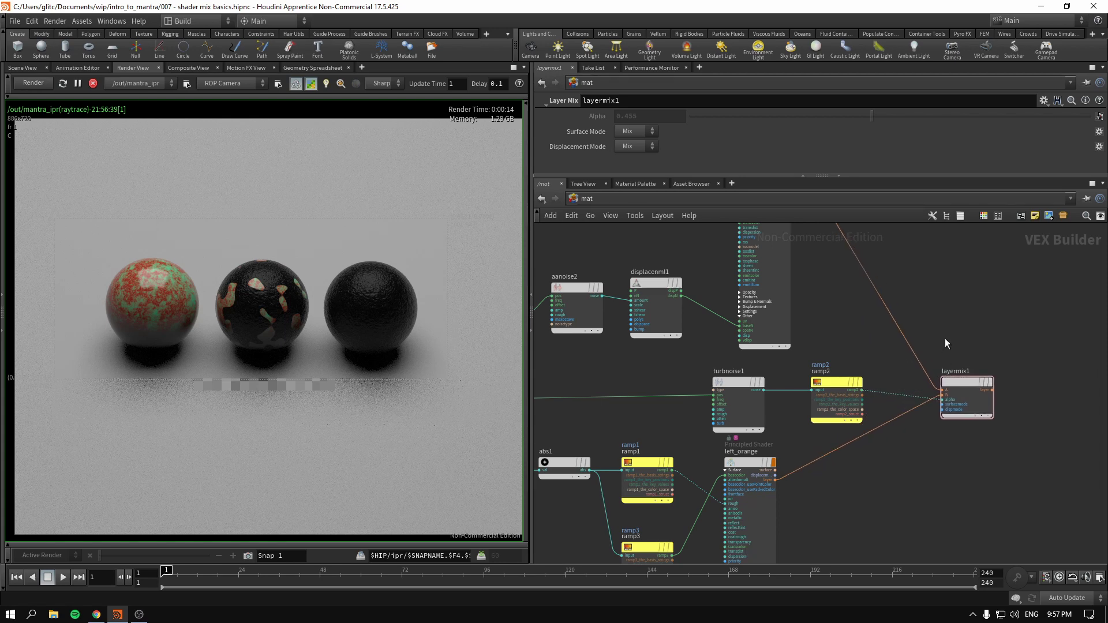
pyautogui.click(94, 84)
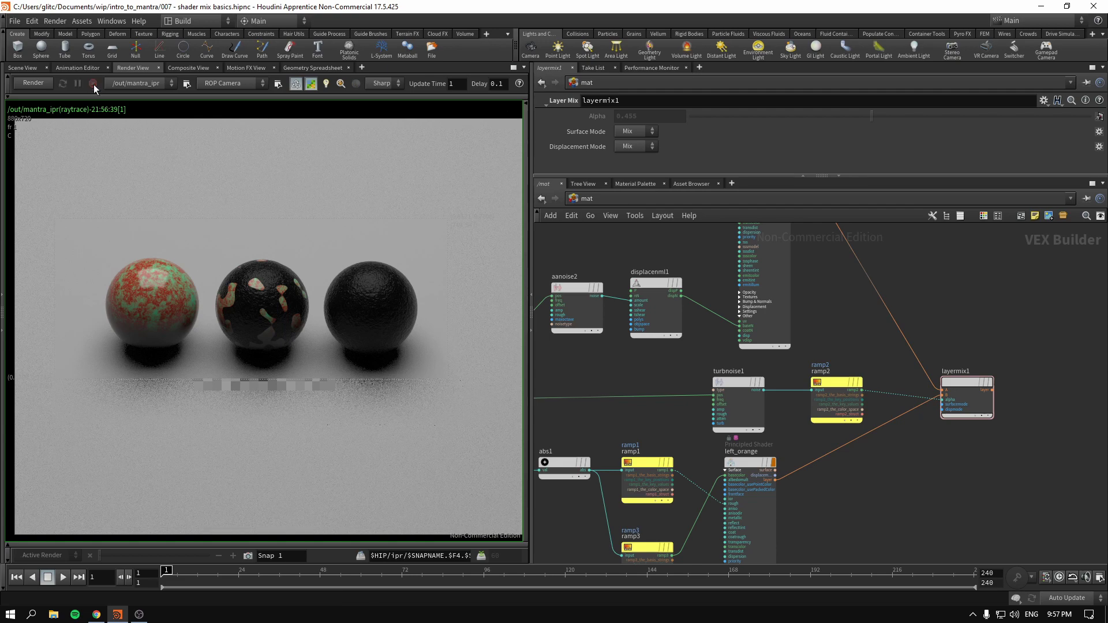
# - Show the 3D scene, go to the object network and place a duplicate of the mid object beside the left object
pyautogui.click(23, 68)
pyautogui.click(590, 215)
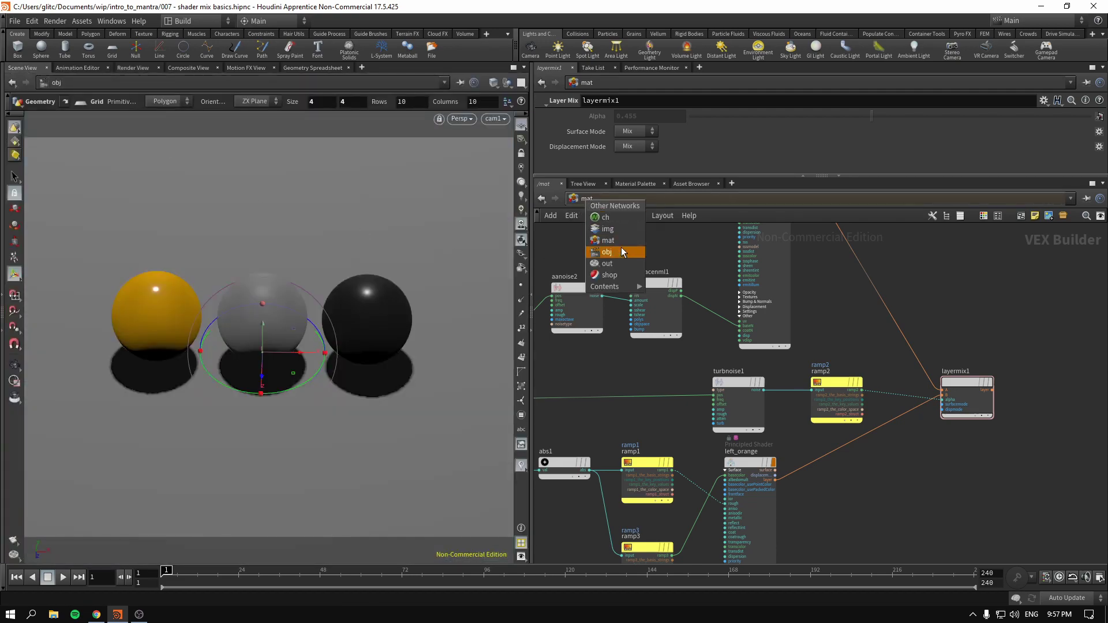
pyautogui.click(616, 251)
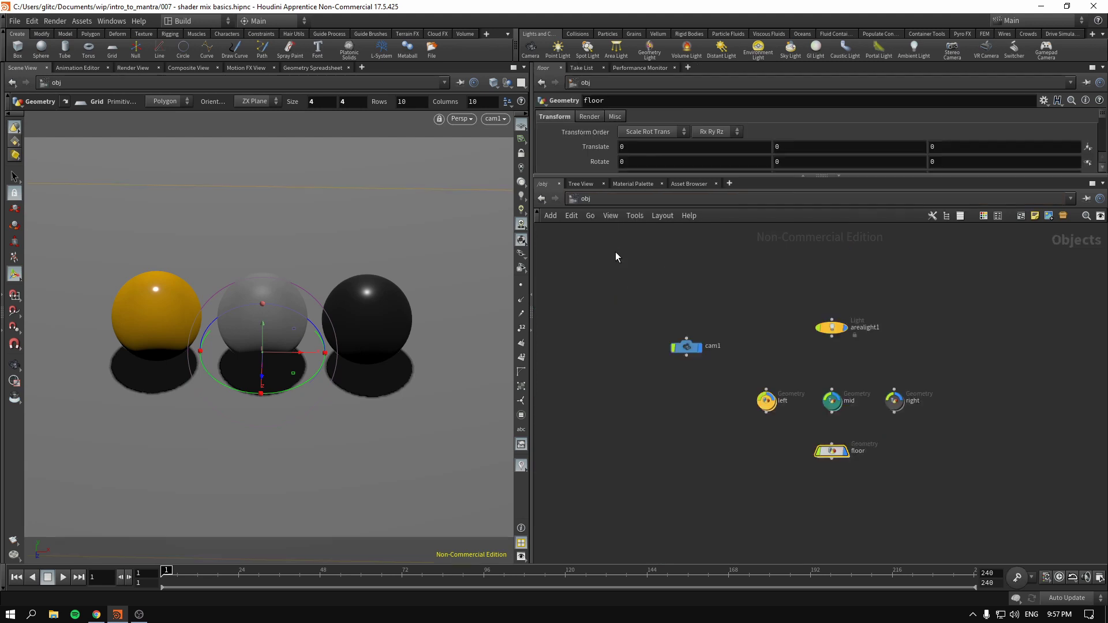
pyautogui.click(834, 398)
pyautogui.keyDown('alt'); pyautogui.moveTo(837, 405); pyautogui.dragTo(718, 399); pyautogui.keyUp('alt')
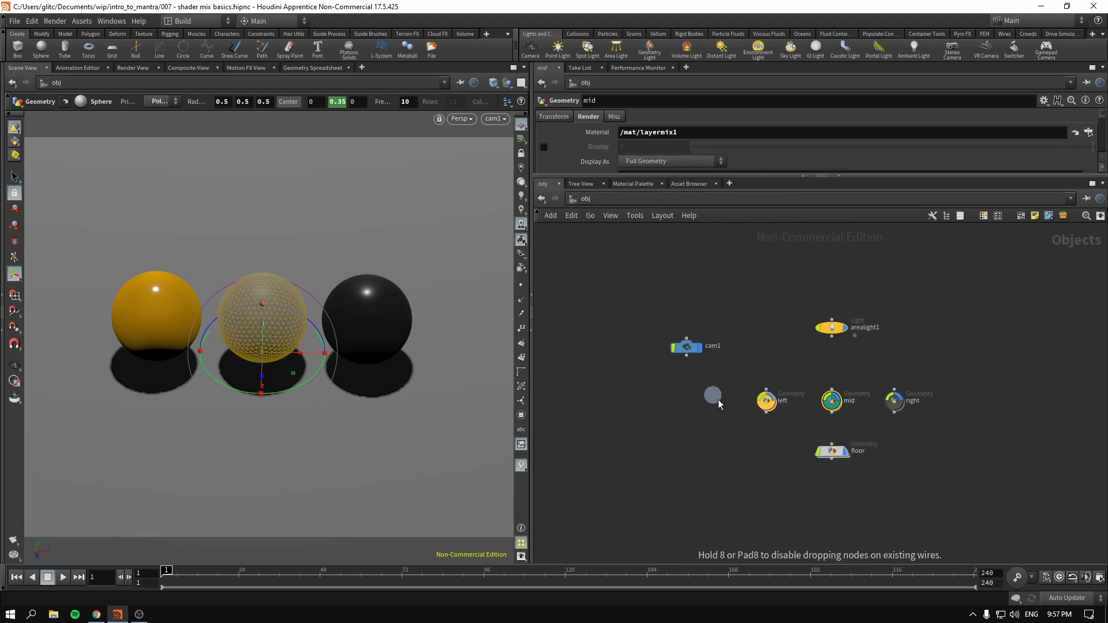
pyautogui.click(705, 409)
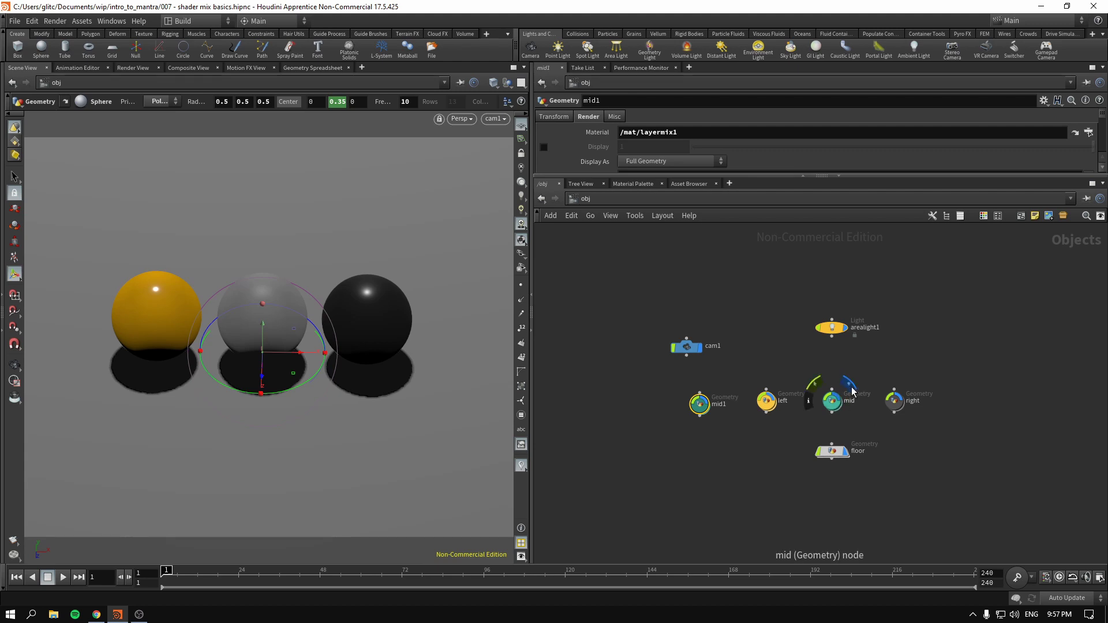
# - Inside the mid1 object, add a Box node with a PolyBevel node wired beneath it and display the bevel's output
pyautogui.doubleClick(700, 406)
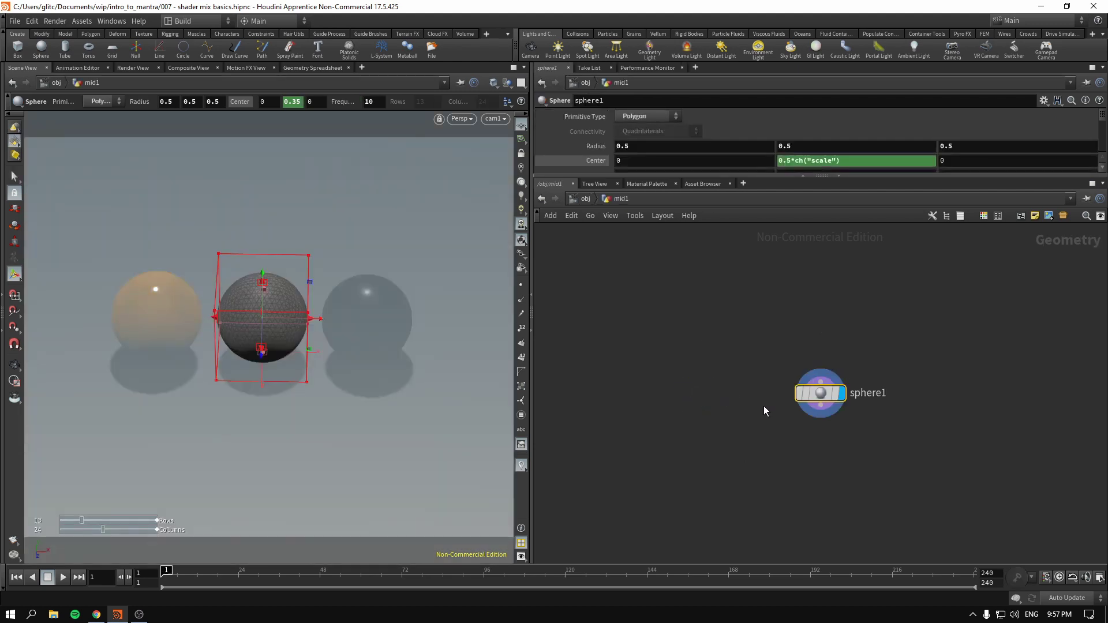
pyautogui.press('Tab')
pyautogui.write('box')
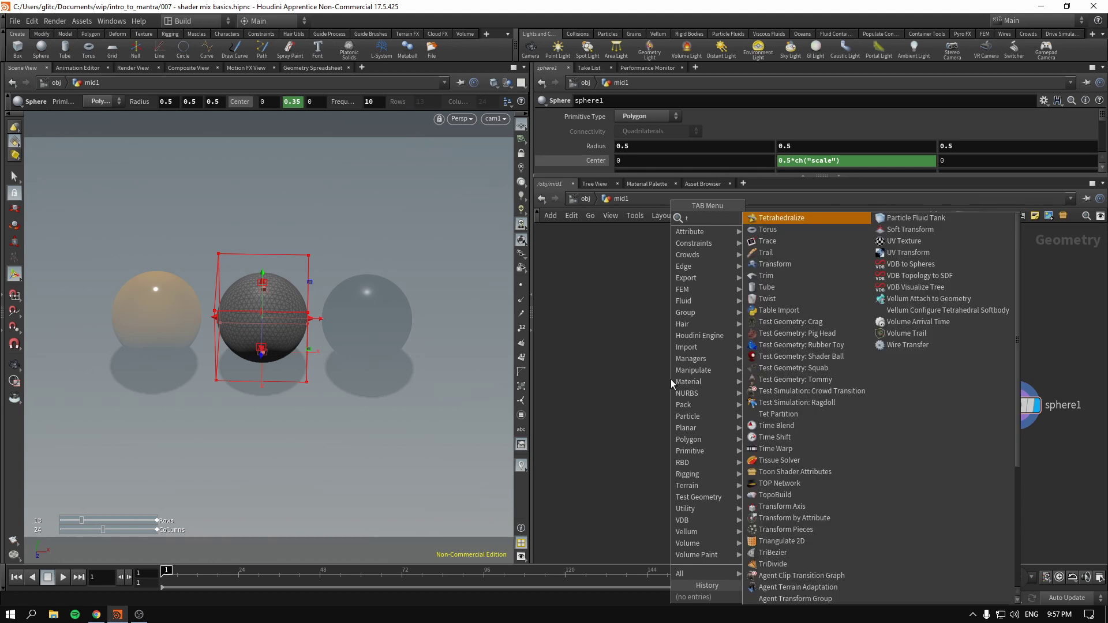
pyautogui.press('Return')
pyautogui.click(670, 379)
pyautogui.press('Tab')
pyautogui.write('pbeve')
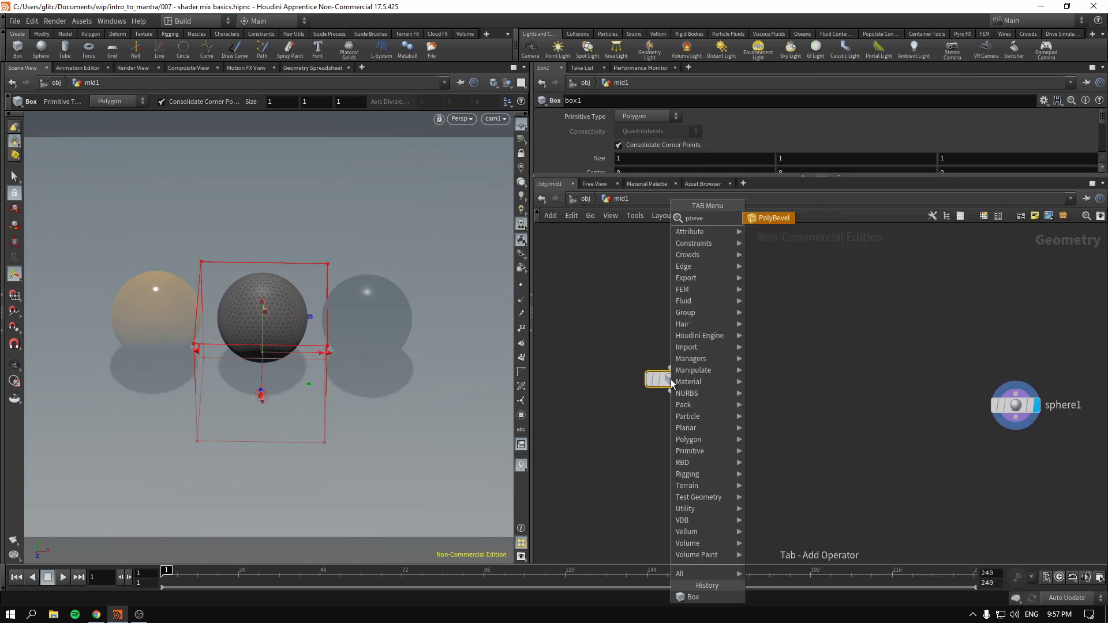
pyautogui.press('Return')
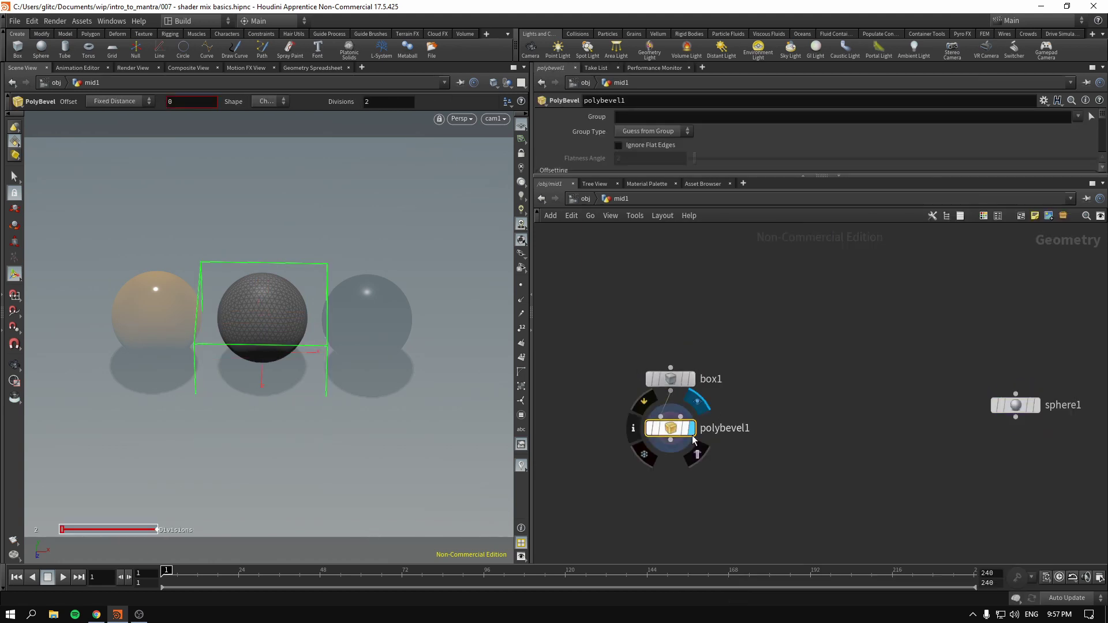
# - Bevel the box with offset 0.078, 4 divisions and Round shape, and raise its object above the floor
pyautogui.scroll(-3, 701, 153)
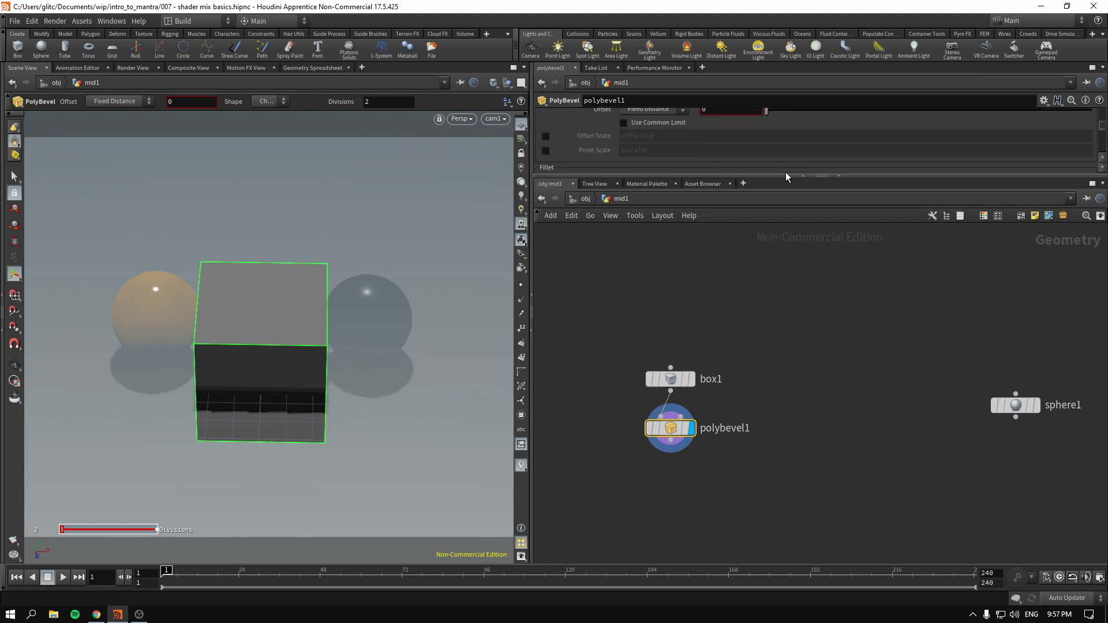
pyautogui.moveTo(826, 175); pyautogui.dragTo(825, 293)
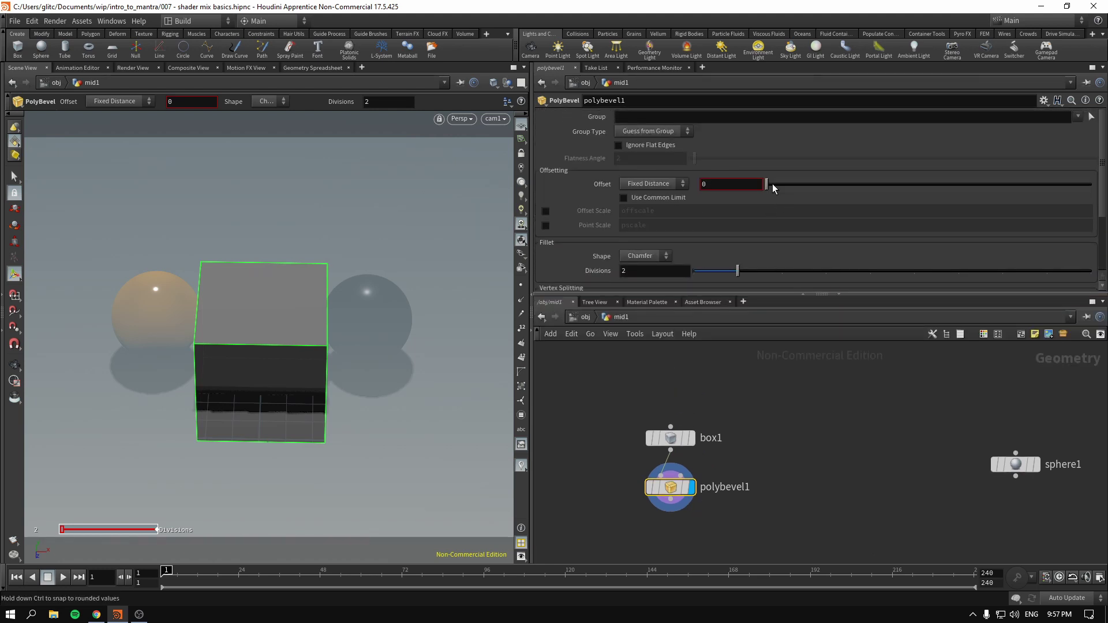
pyautogui.moveTo(773, 184); pyautogui.dragTo(792, 185)
pyautogui.moveTo(737, 271); pyautogui.dragTo(826, 270)
pyautogui.click(644, 256)
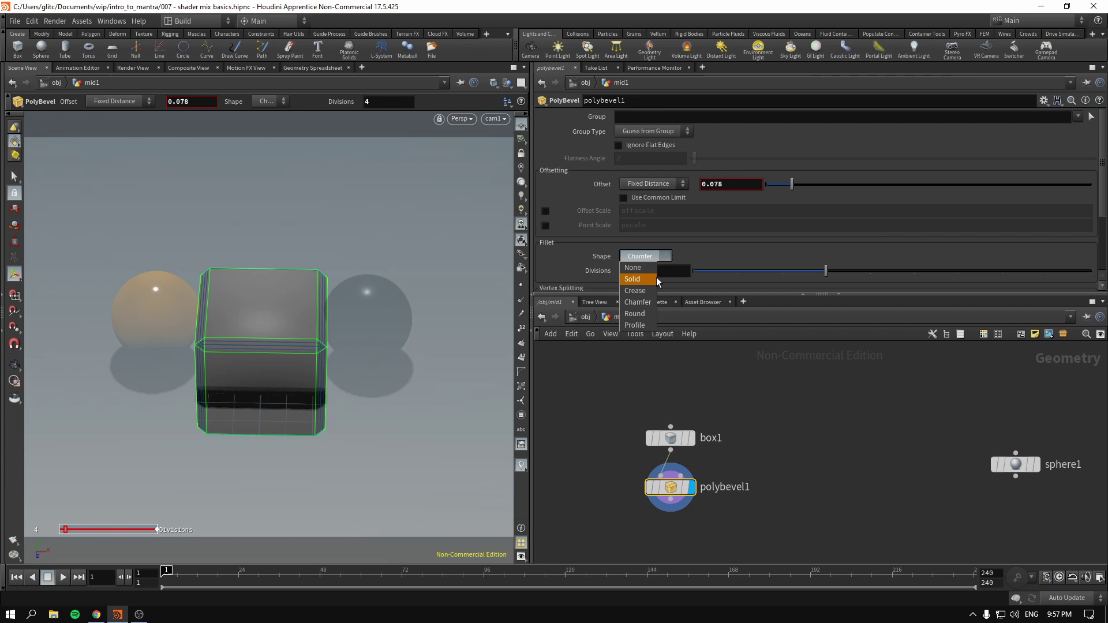
pyautogui.click(635, 315)
pyautogui.press('u')
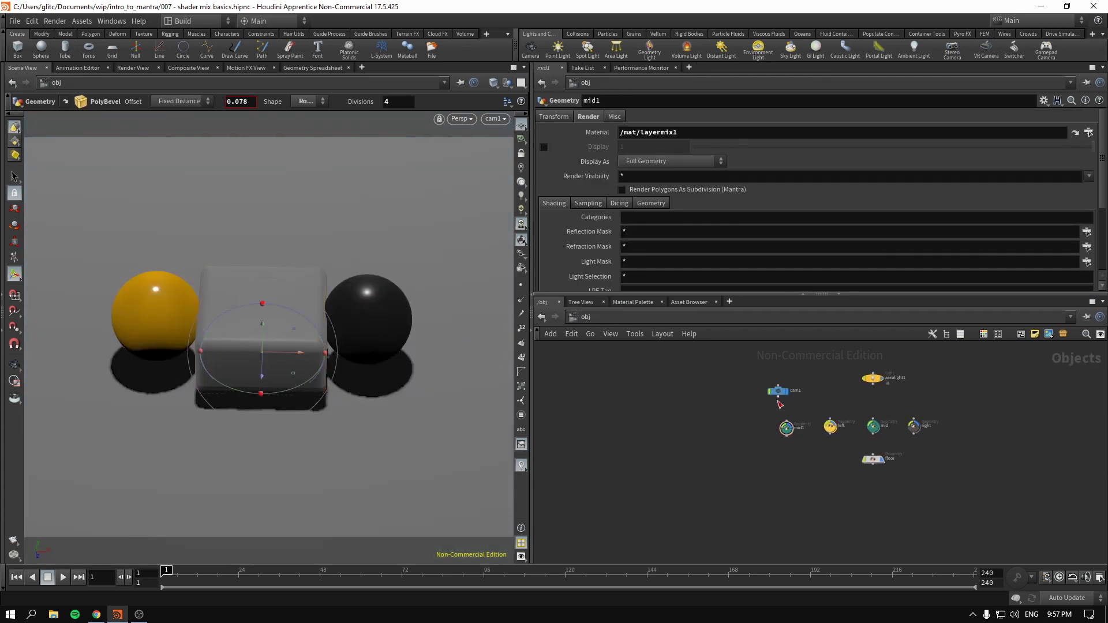
pyautogui.moveTo(263, 328)
pyautogui.mouseDown()
pyautogui.moveTo(265, 277)
pyautogui.moveTo(265, 307)
pyautogui.mouseUp()
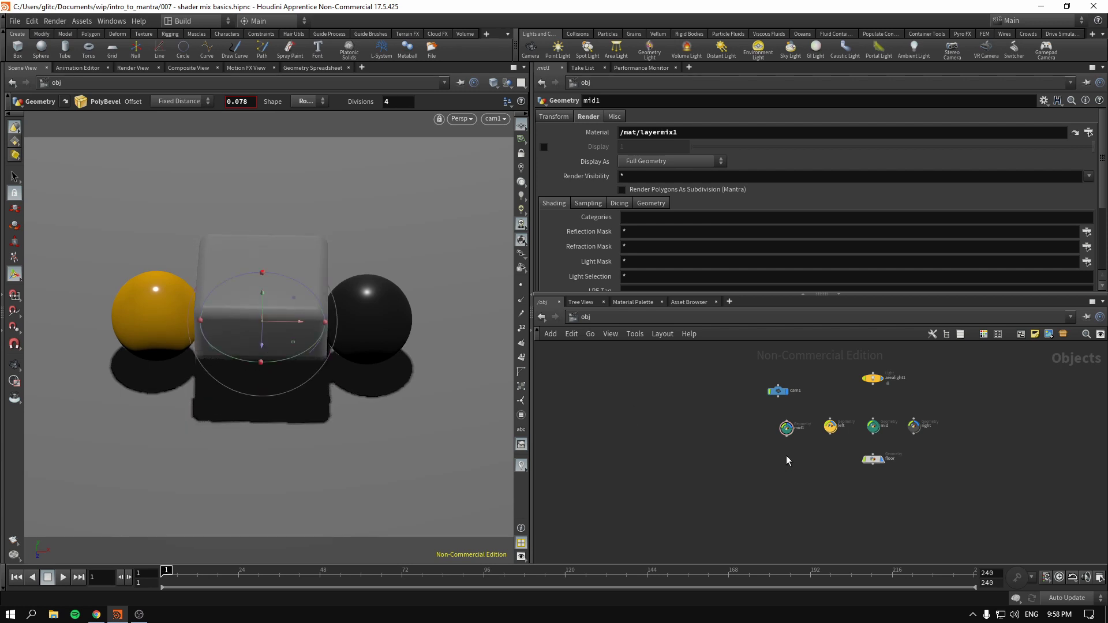
# - Rename the mid1 object to box and clear its material assignment
pyautogui.scroll(5, 786, 438)
pyautogui.doubleClick(780, 420)
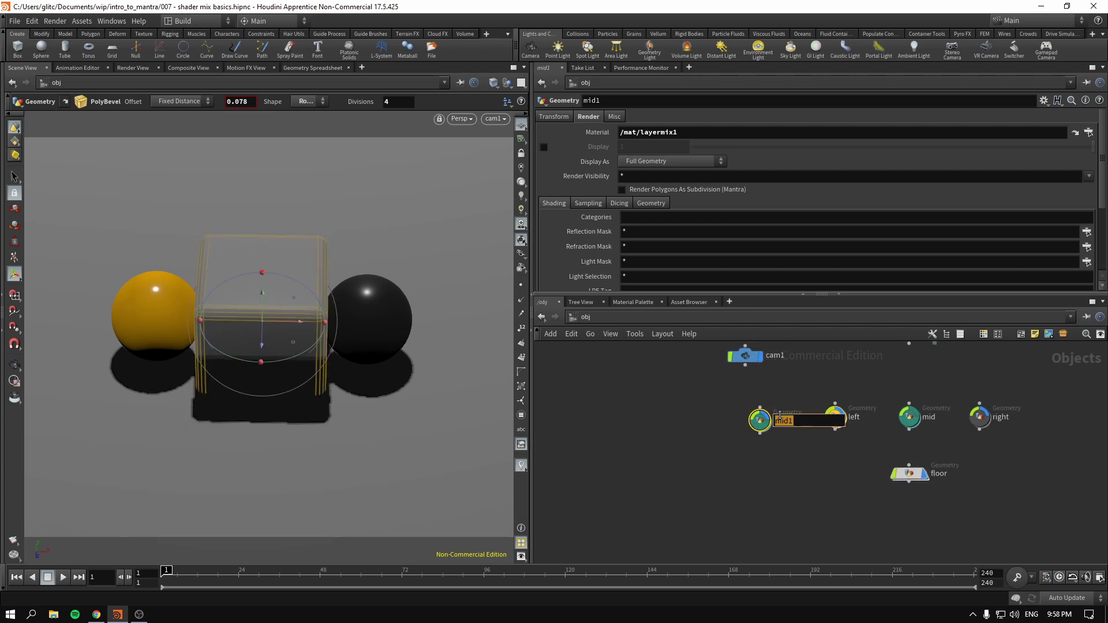
pyautogui.write('box')
pyautogui.press('Return')
pyautogui.tripleClick(633, 133)
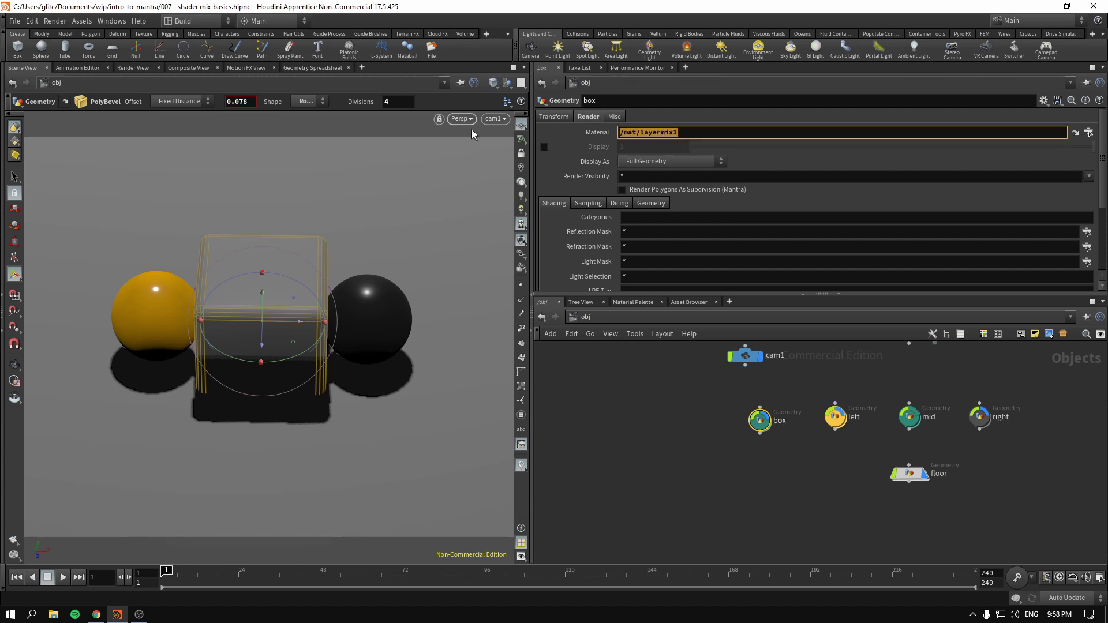
pyautogui.press('BackSpace')
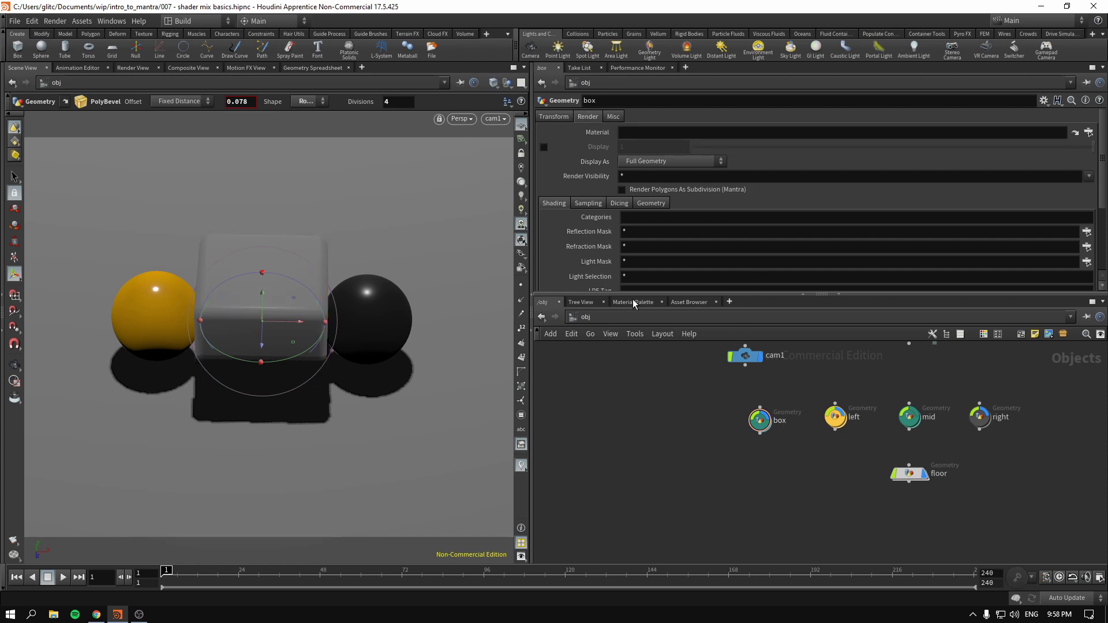
# - Compare the layermix1 node in the mat network with the scene materials listed in the material palette
pyautogui.click(633, 302)
pyautogui.click(545, 302)
pyautogui.click(585, 318)
pyautogui.click(618, 358)
pyautogui.scroll(5, 989, 480)
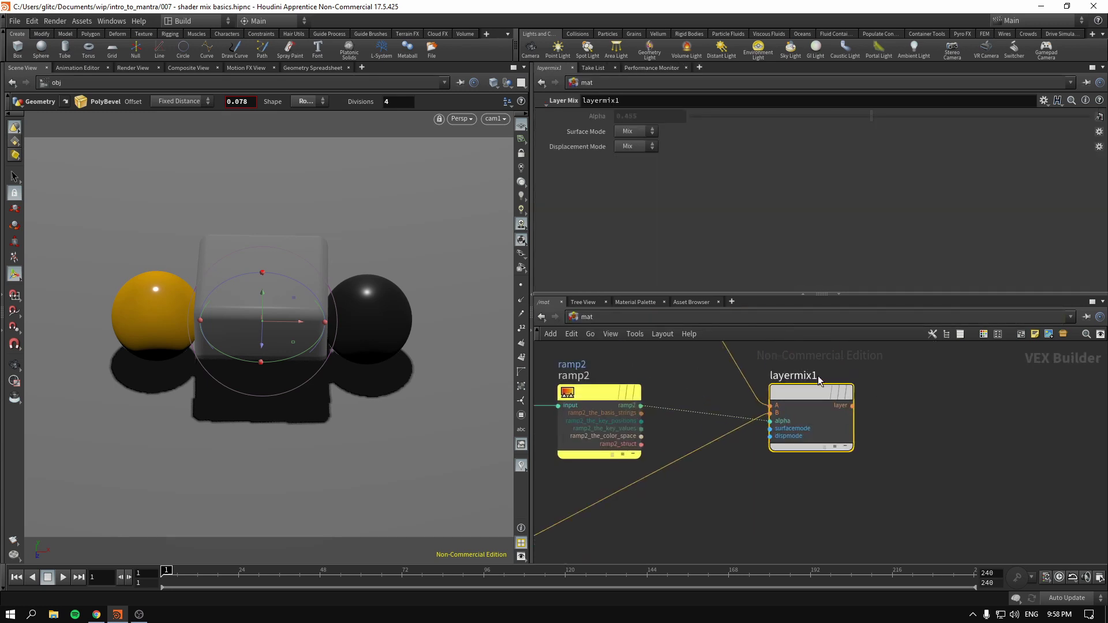
pyautogui.scroll(-4, 660, 358)
pyautogui.moveTo(936, 452); pyautogui.dragTo(1060, 531, button='middle')
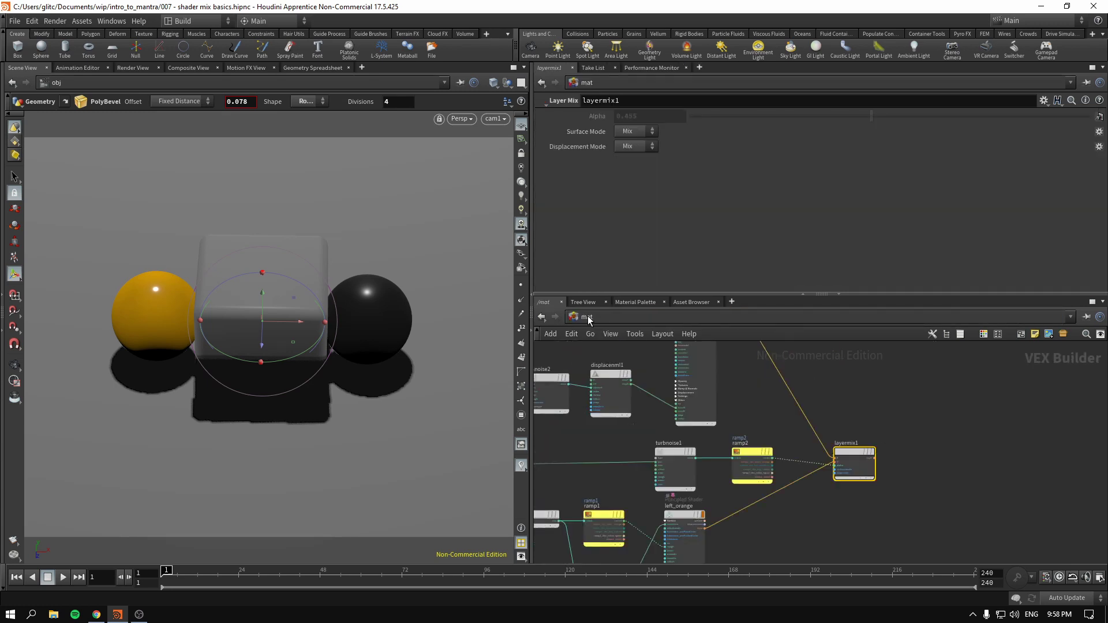
pyautogui.click(585, 317)
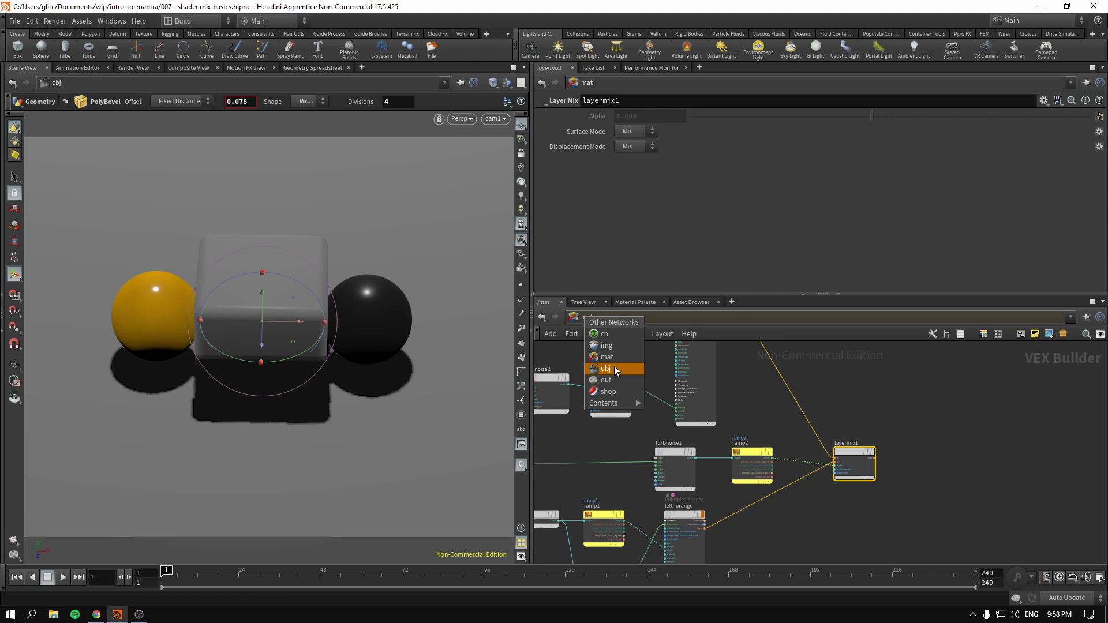
pyautogui.click(640, 301)
pyautogui.click(642, 301)
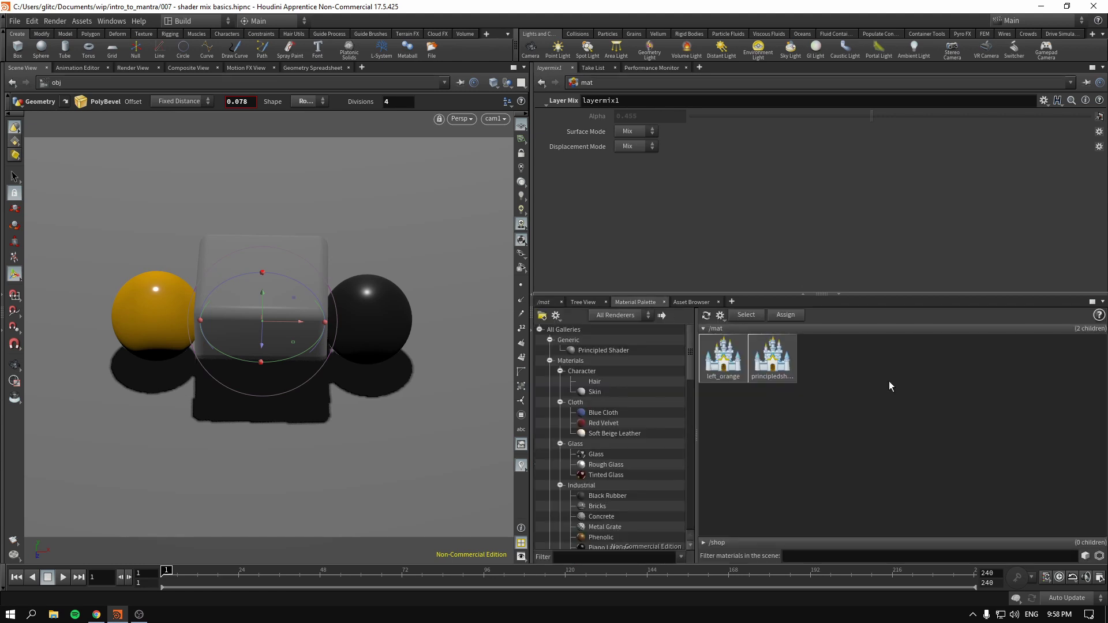
pyautogui.click(726, 372)
# - Rename the principledshader2 shader to righ_black
pyautogui.click(774, 367)
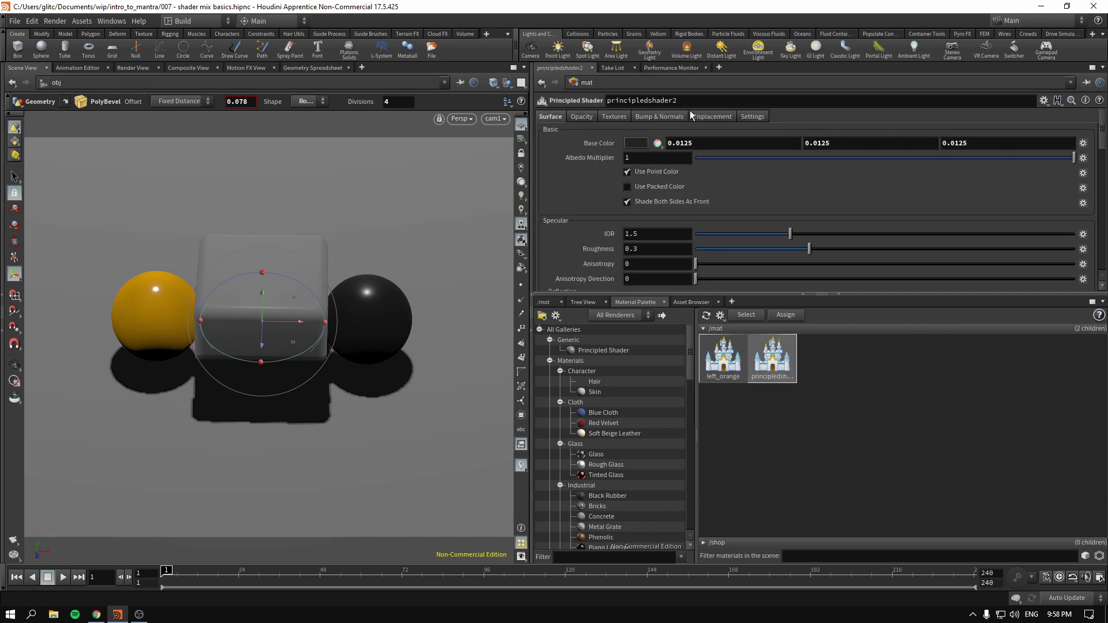
pyautogui.doubleClick(675, 101)
pyautogui.write('righ_blac')
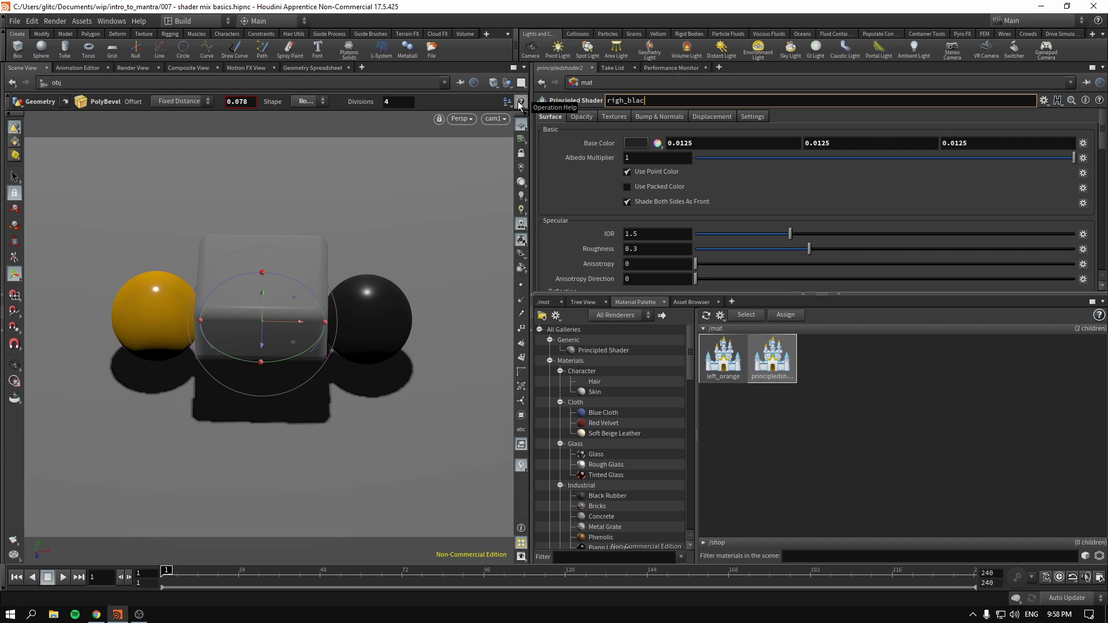
pyautogui.write('k')
pyautogui.press('Return')
# - Select layermix1 in the mat network and check which materials can be chosen for the box object, without assigning any
pyautogui.click(544, 302)
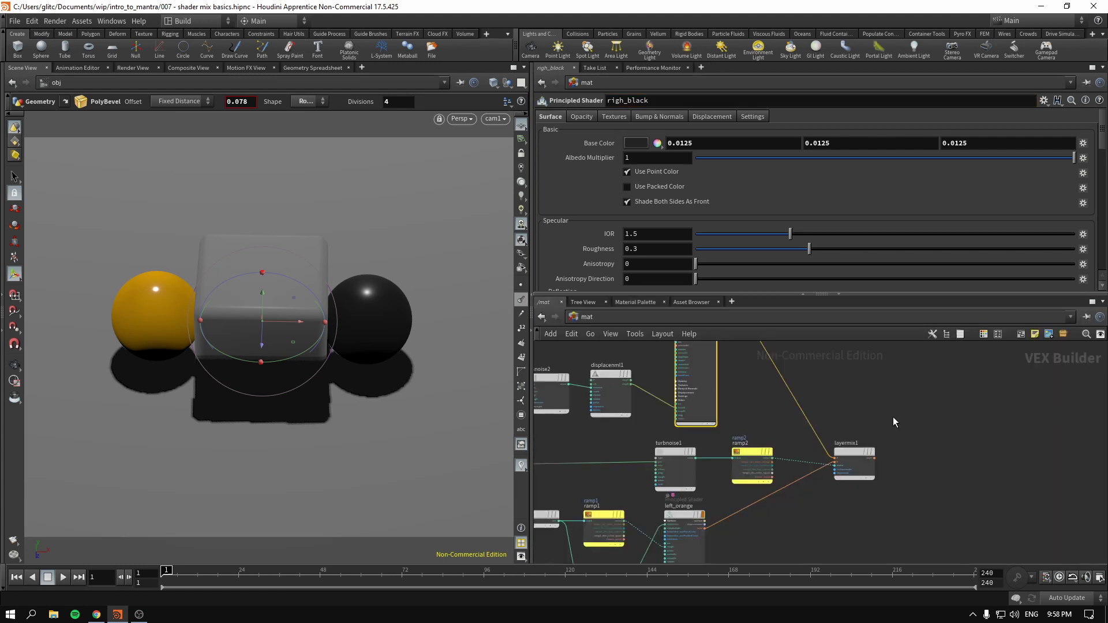
pyautogui.click(854, 464)
pyautogui.click(583, 317)
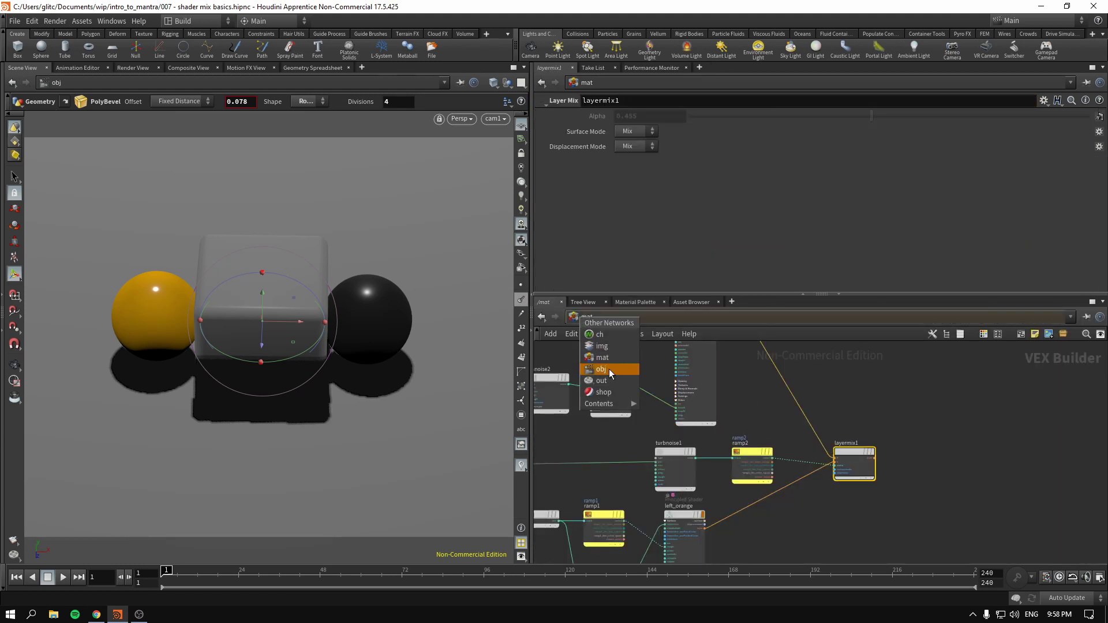
pyautogui.click(609, 369)
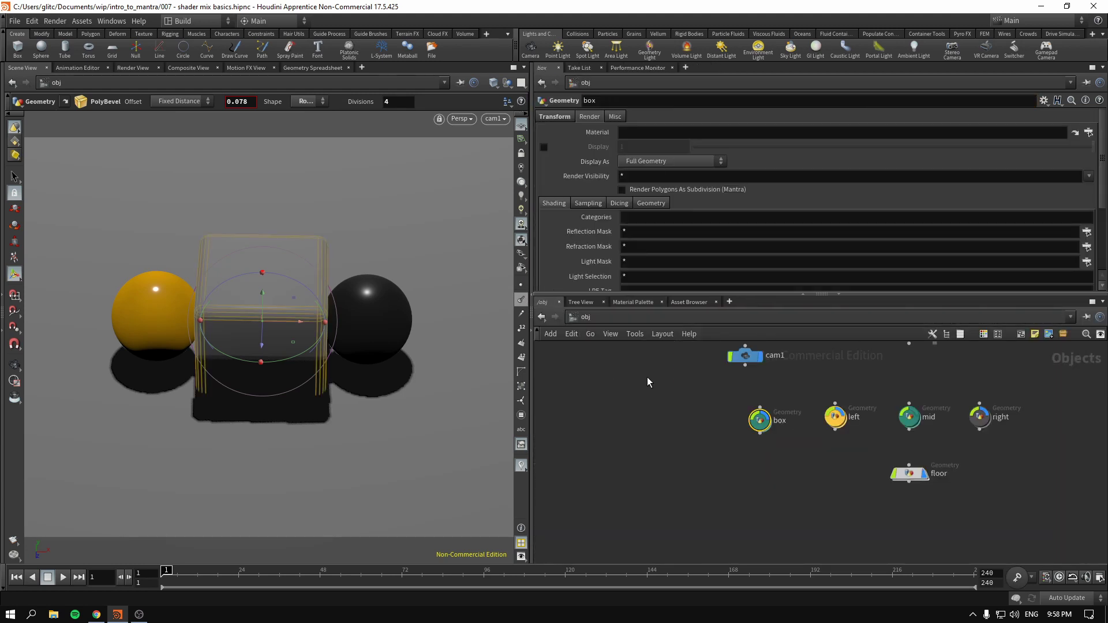
pyautogui.click(1088, 132)
pyautogui.click(968, 64)
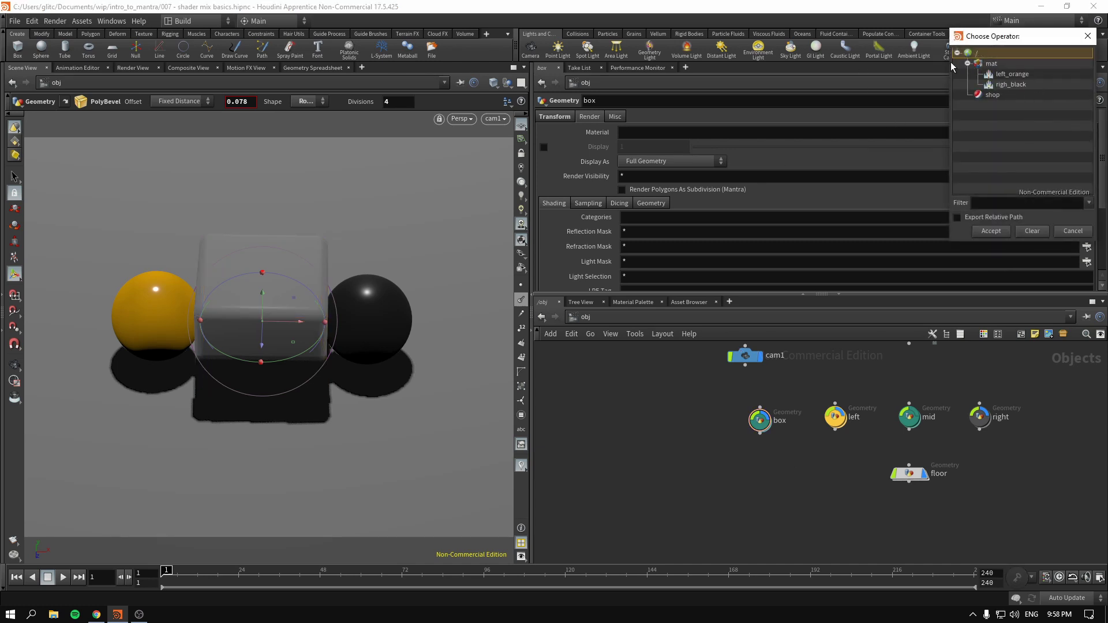
pyautogui.click(1073, 231)
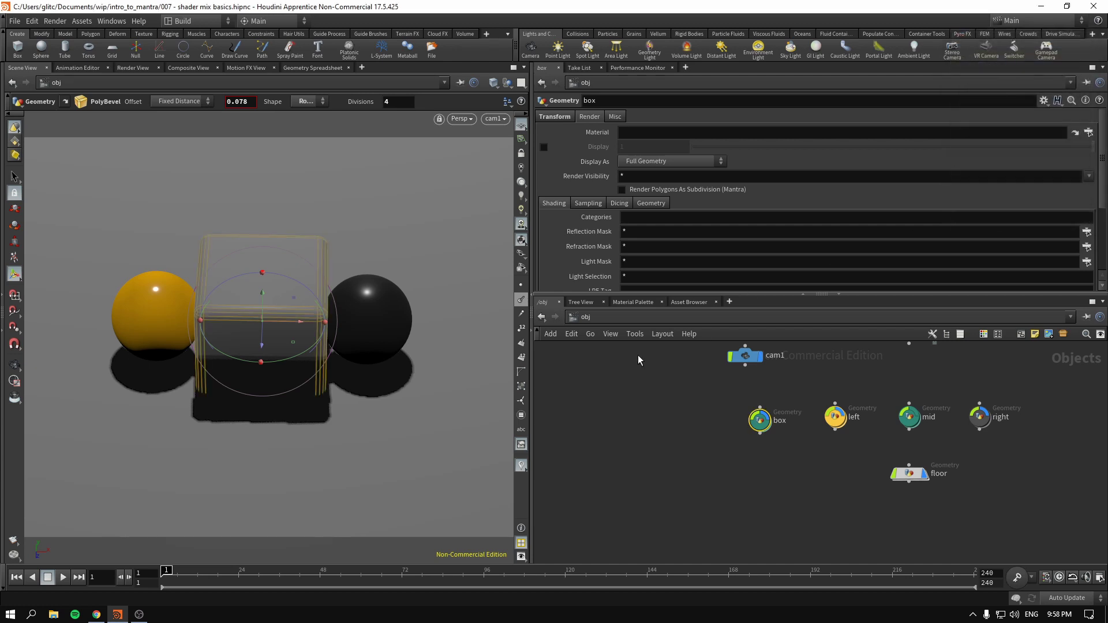
# - Assign the layermix1 node from the mat network to the beveled box in the scene
pyautogui.click(592, 320)
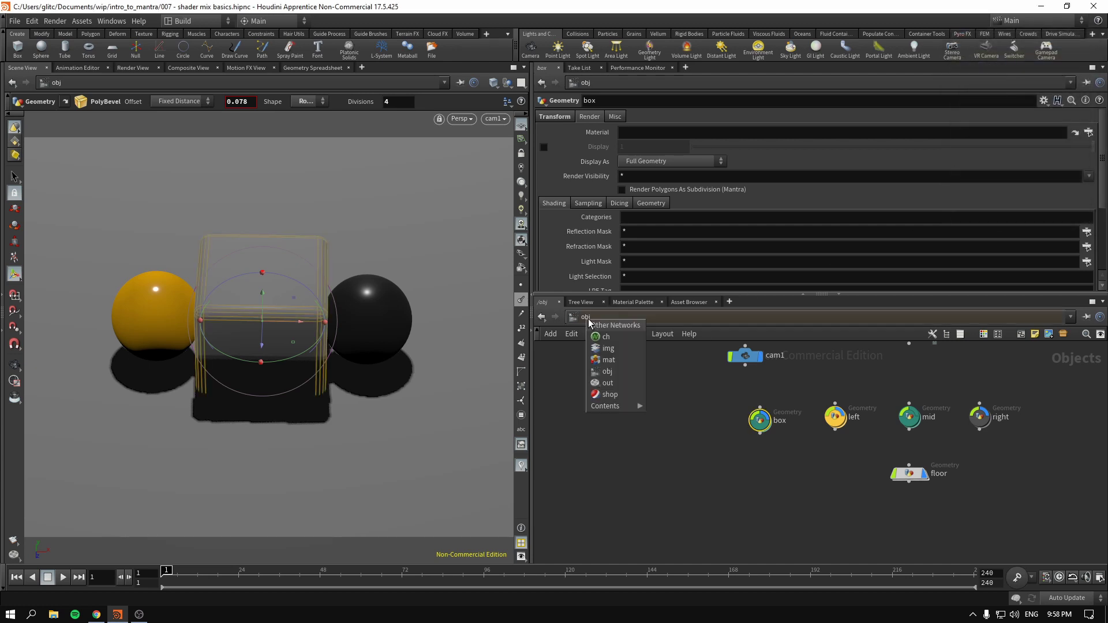
pyautogui.click(625, 361)
pyautogui.moveTo(853, 455); pyautogui.dragTo(274, 306)
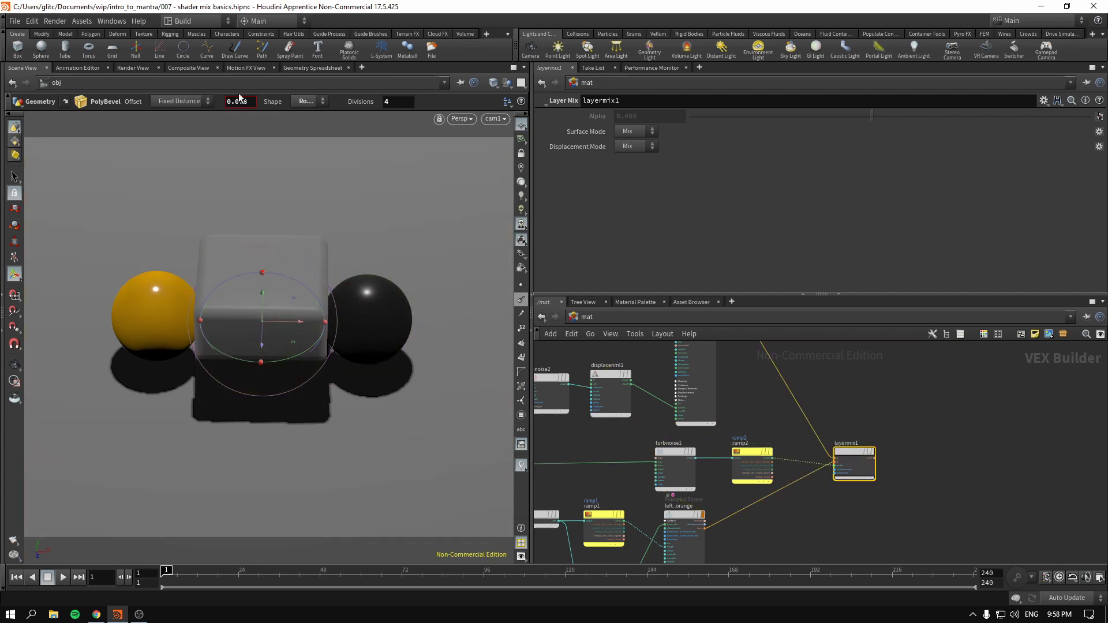
# - Start a new preview render of the scene with the beveled box and bring more of the shader network into view
pyautogui.click(131, 69)
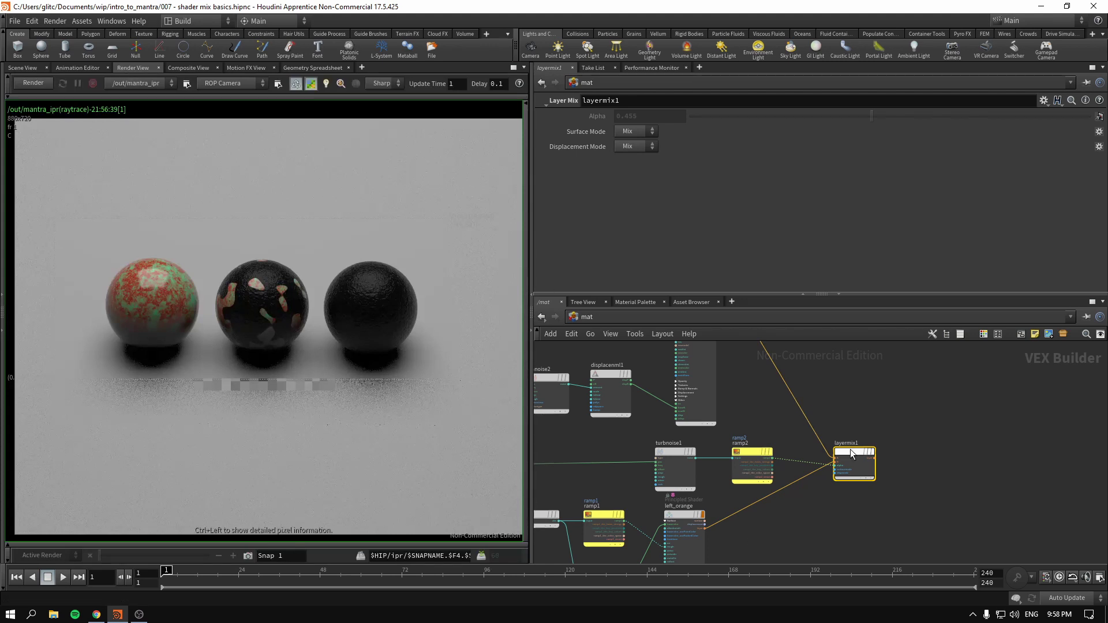
pyautogui.click(40, 82)
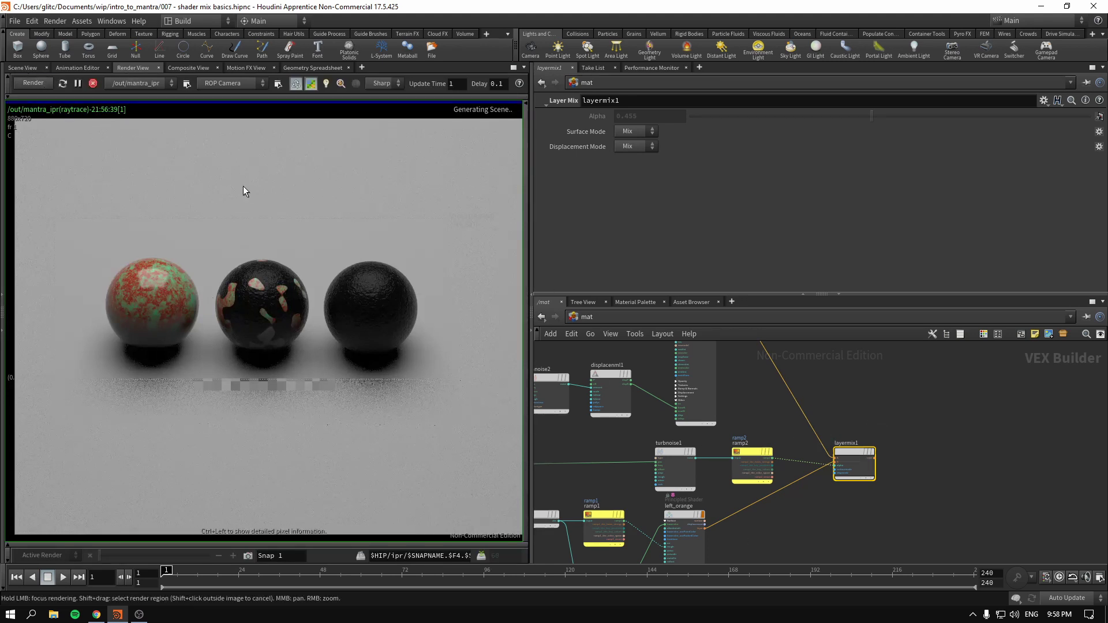
pyautogui.moveTo(883, 393); pyautogui.dragTo(939, 404, button='middle')
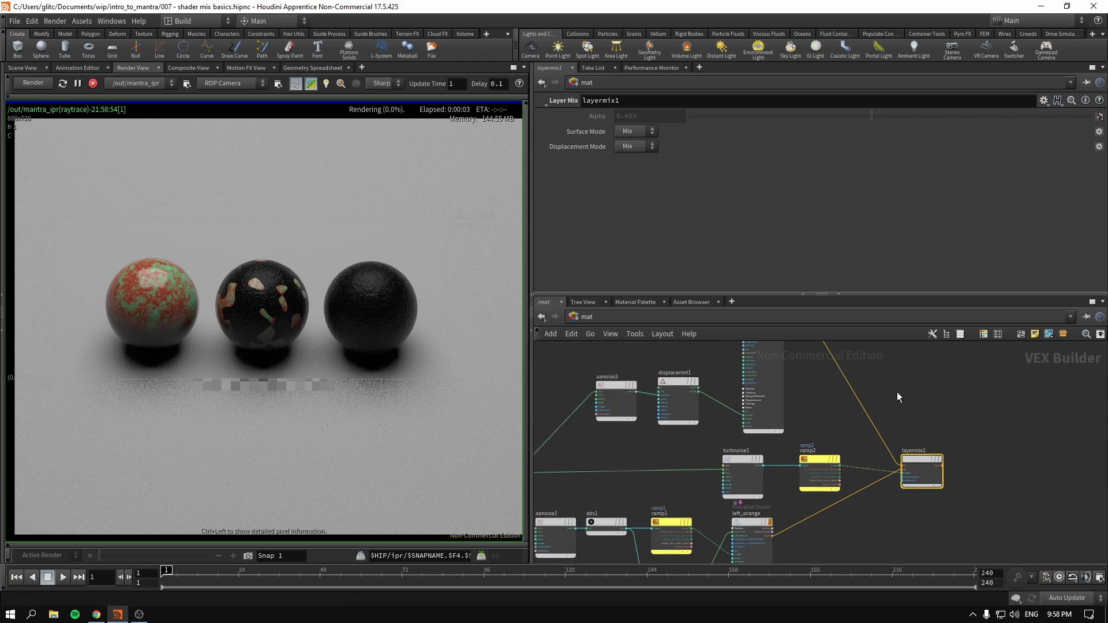
# - Stop the preview render and return to the scene view with the object-level network shown in the network editor
pyautogui.press('Tab')
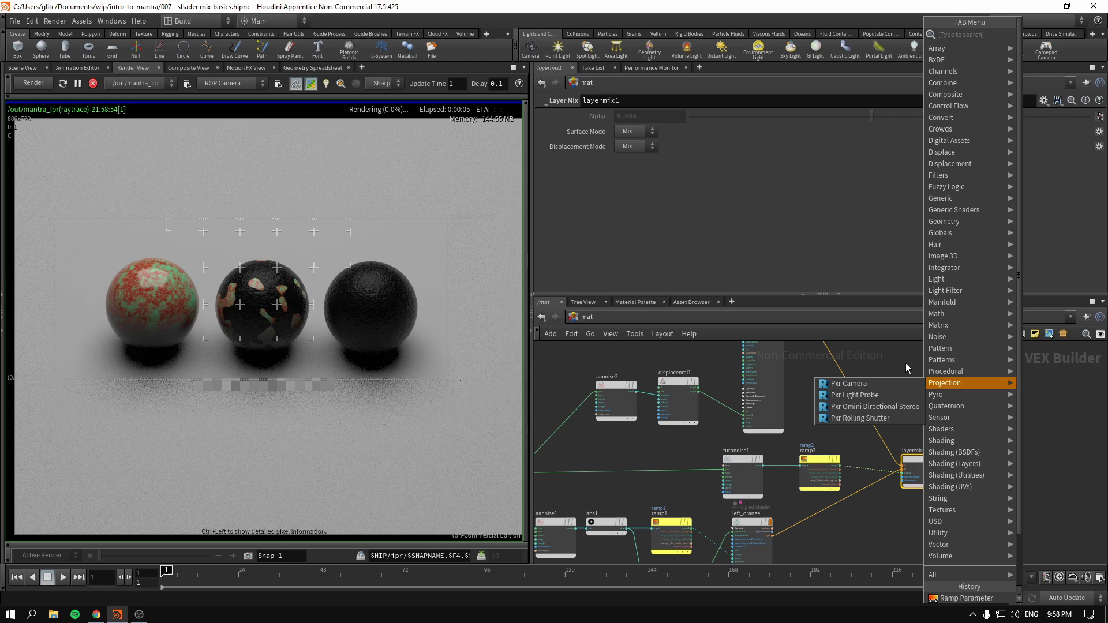
pyautogui.press('Escape')
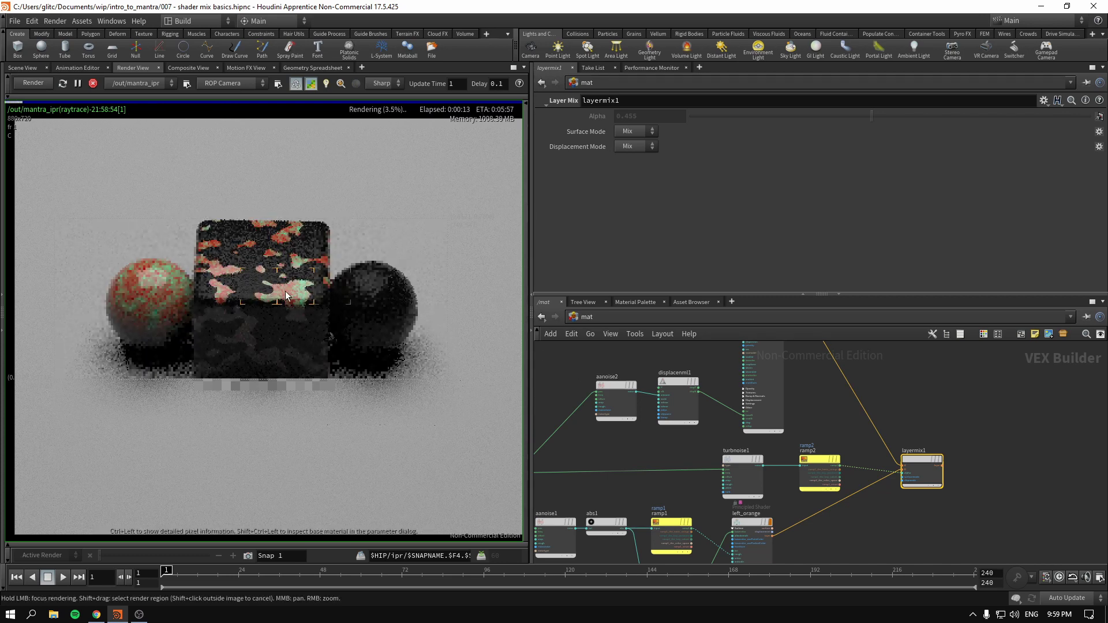
pyautogui.click(93, 84)
pyautogui.click(23, 67)
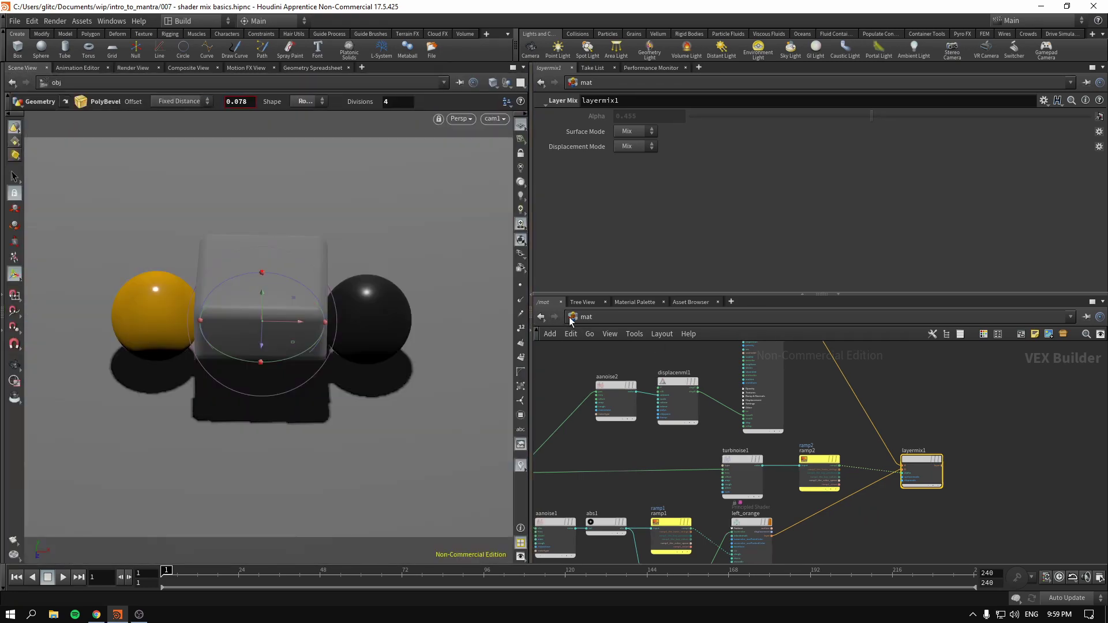
pyautogui.click(573, 317)
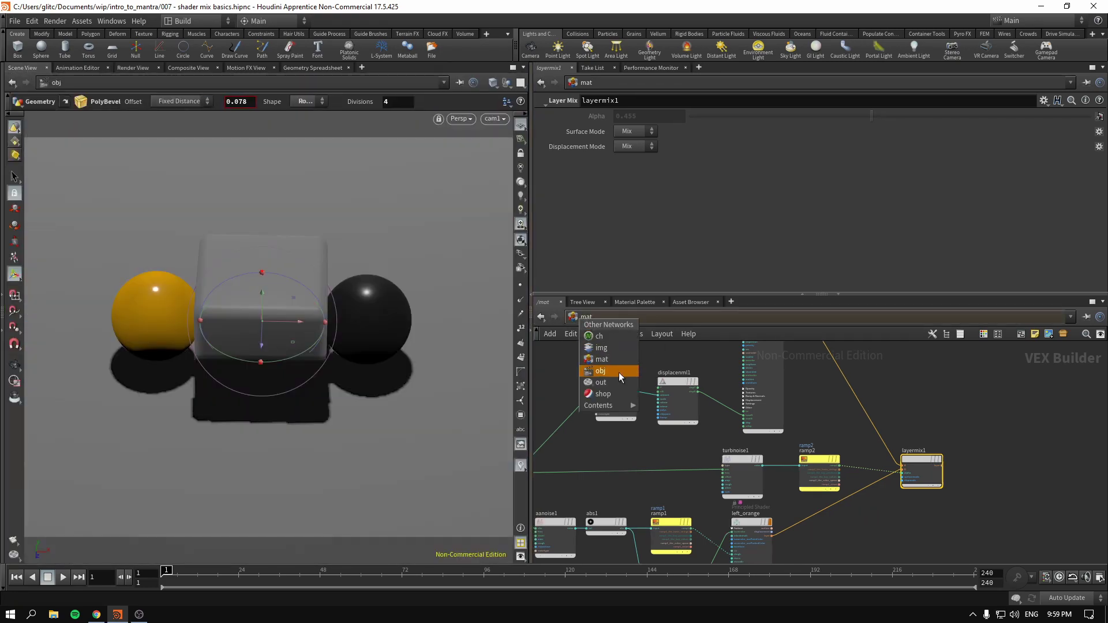
pyautogui.click(600, 371)
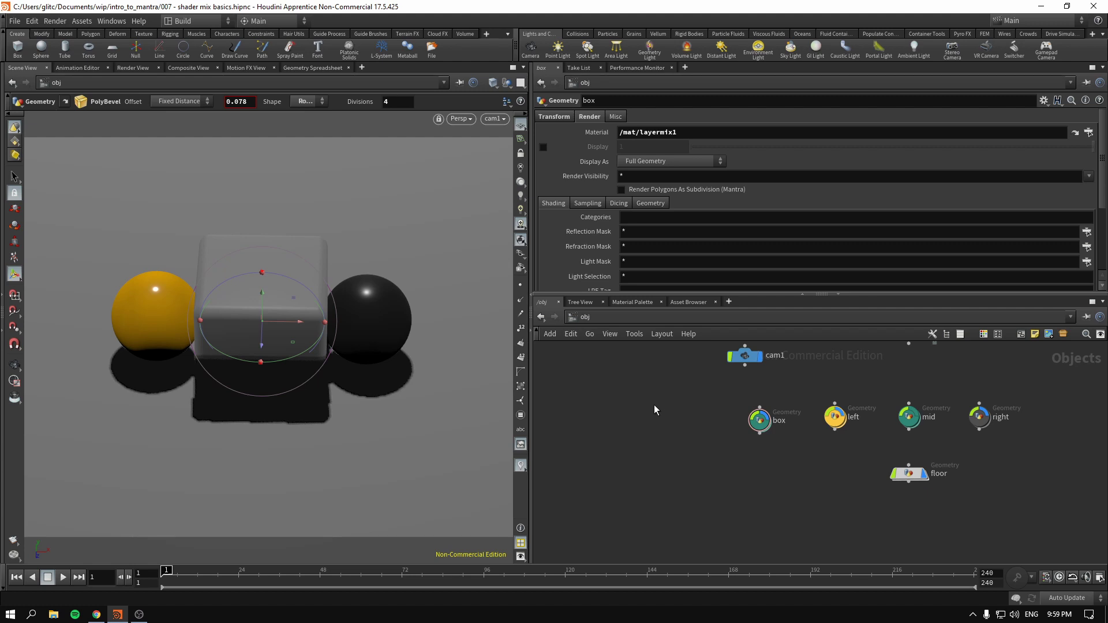
# - Split the network editor and the parameter pane into side-by-side pairs, with all objects framed in both network editors
pyautogui.hotkey('alt', '[')
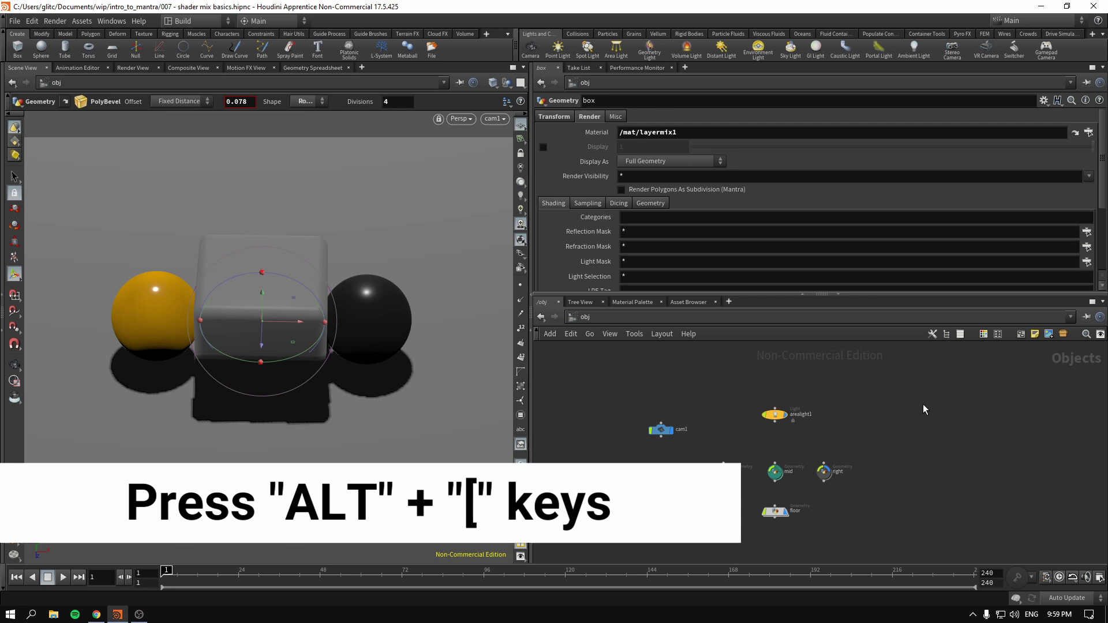
pyautogui.hotkey('alt', '[')
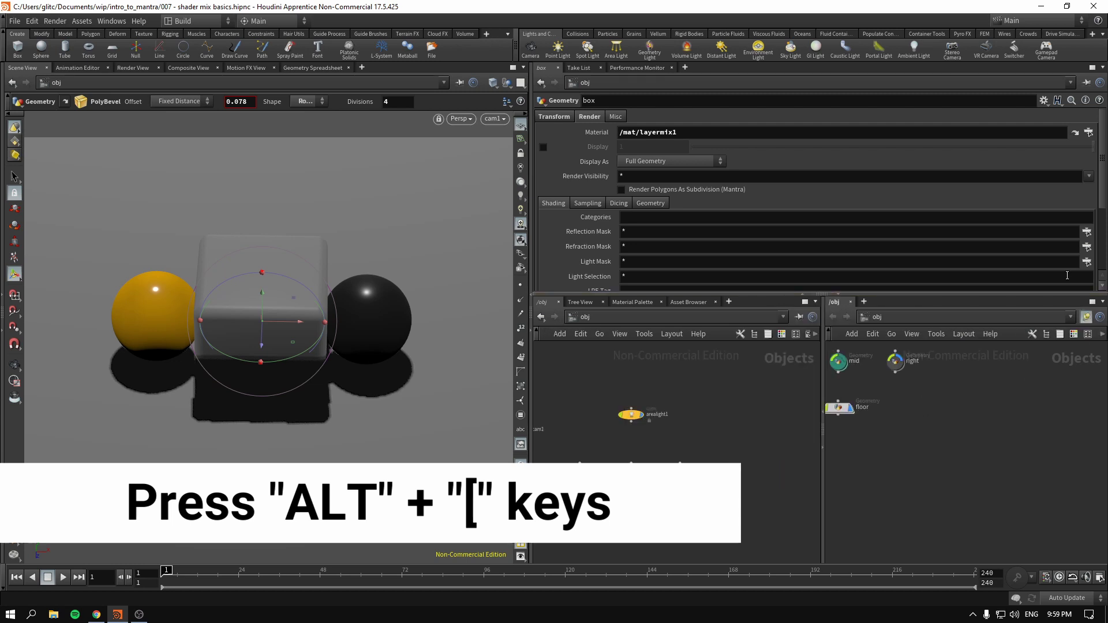
pyautogui.moveTo(733, 407); pyautogui.dragTo(780, 401, button='middle')
pyautogui.press('h')
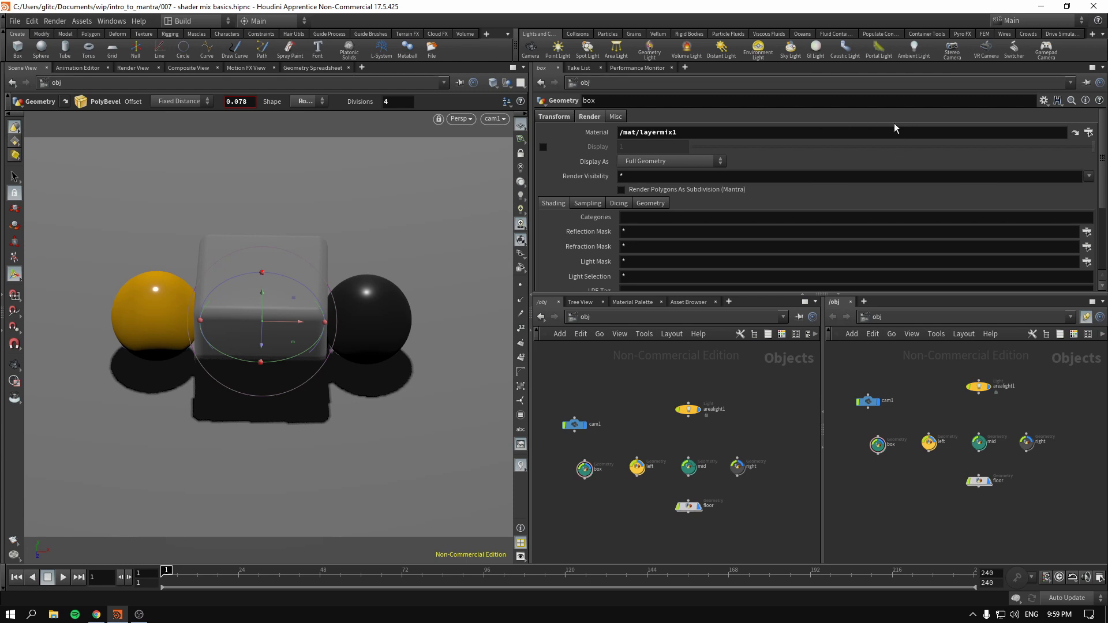
pyautogui.hotkey('alt', '[')
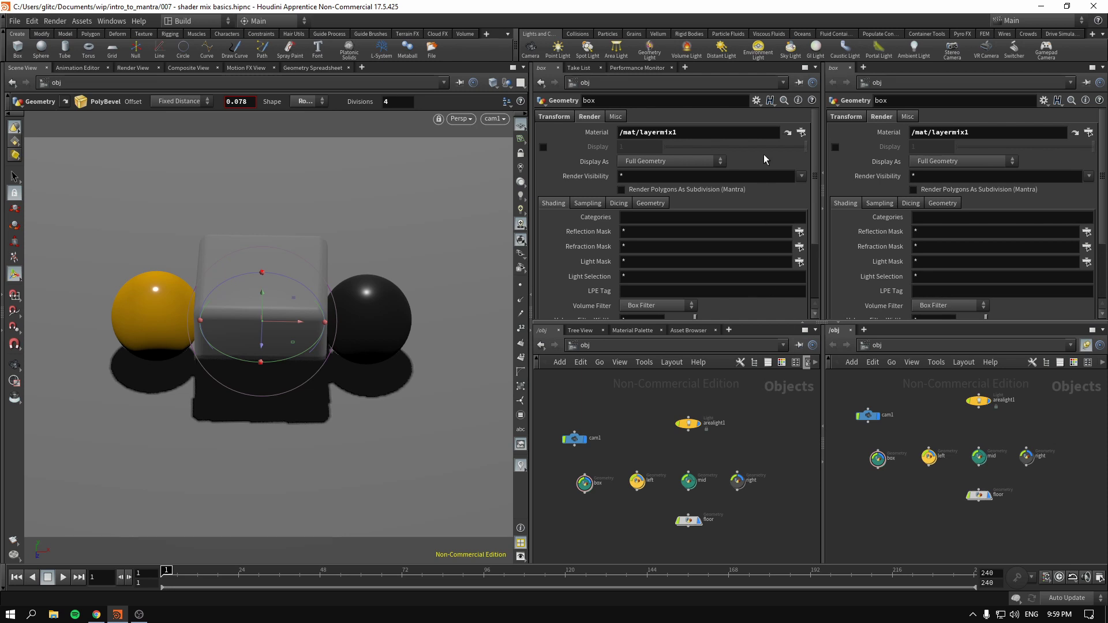
# - Link the first parameter pane and the first network editor together as link group 1
pyautogui.click(799, 83)
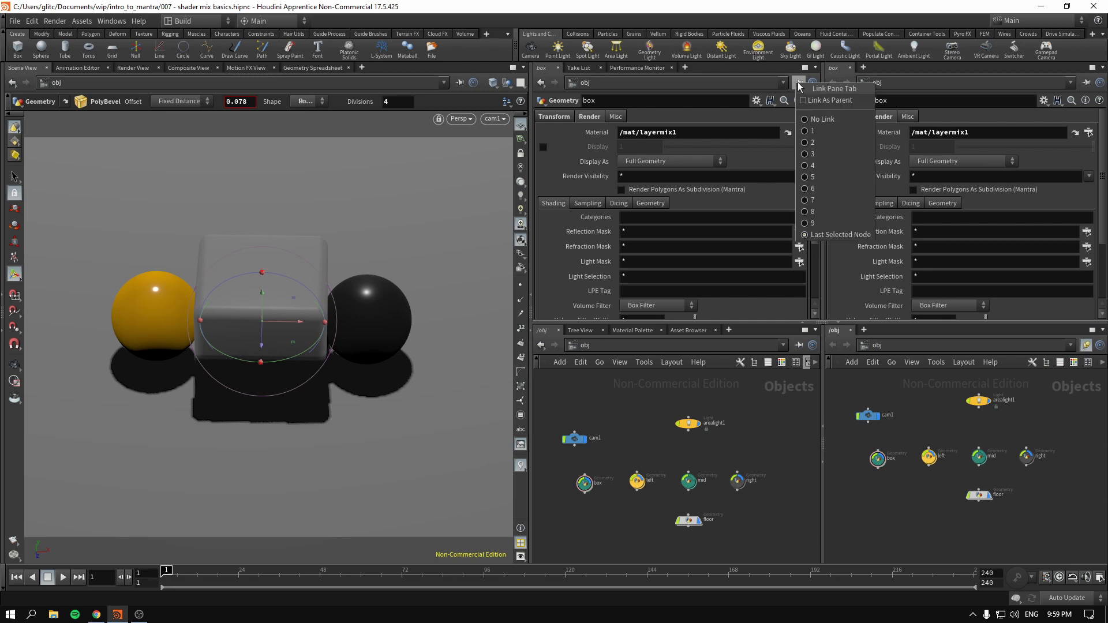
pyautogui.click(805, 131)
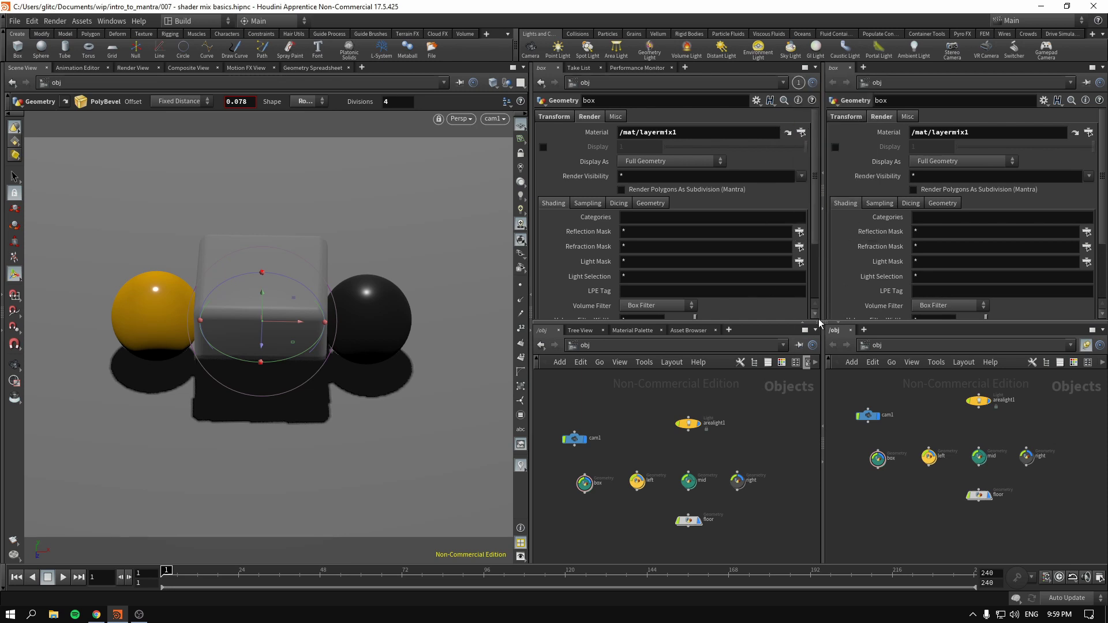
pyautogui.click(798, 345)
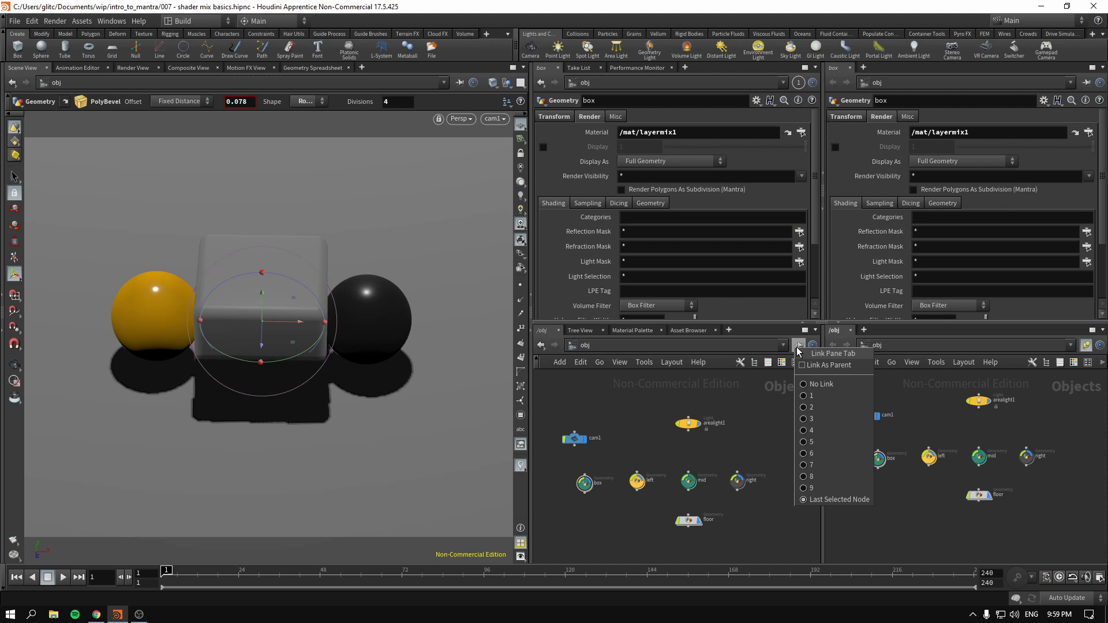
pyautogui.click(826, 400)
# - Link the second network editor and the second parameter pane together as link group 2
pyautogui.click(1086, 345)
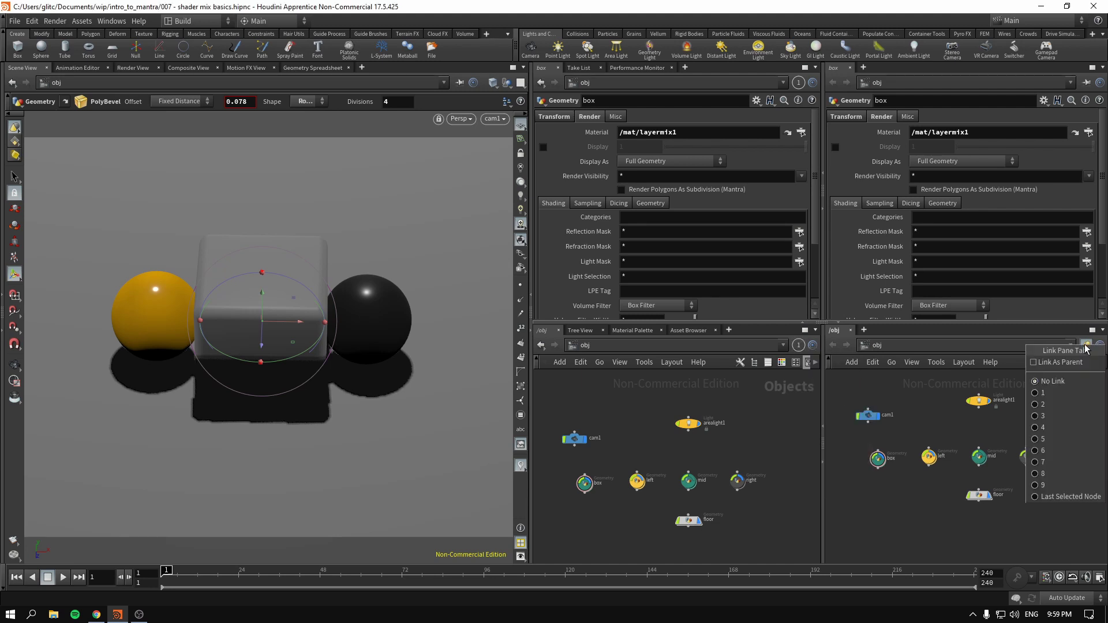
pyautogui.click(1062, 404)
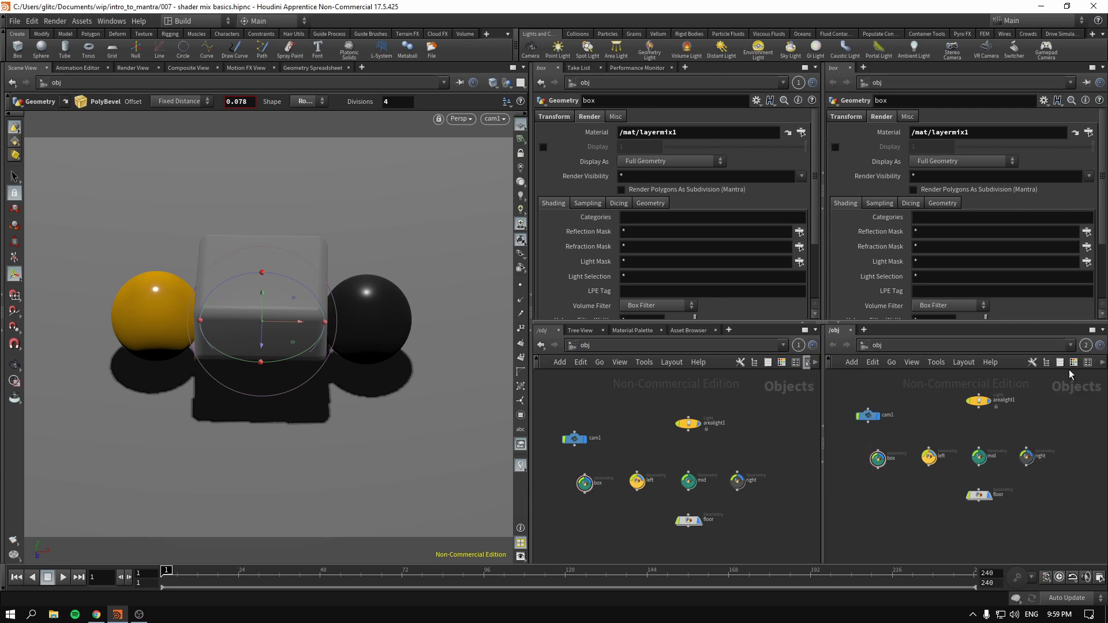
pyautogui.click(1086, 83)
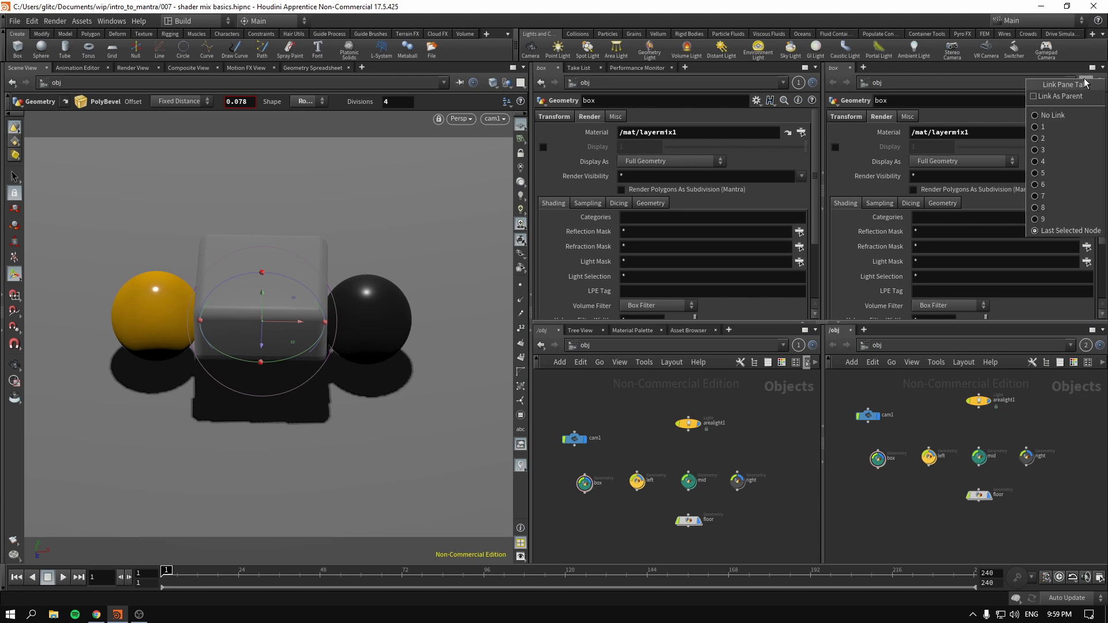
pyautogui.click(1072, 139)
# - Test the pane links by selecting the box in the second network and the left and mid objects in the first
pyautogui.moveTo(912, 433); pyautogui.dragTo(957, 437, button='middle')
pyautogui.moveTo(894, 443); pyautogui.dragTo(946, 484)
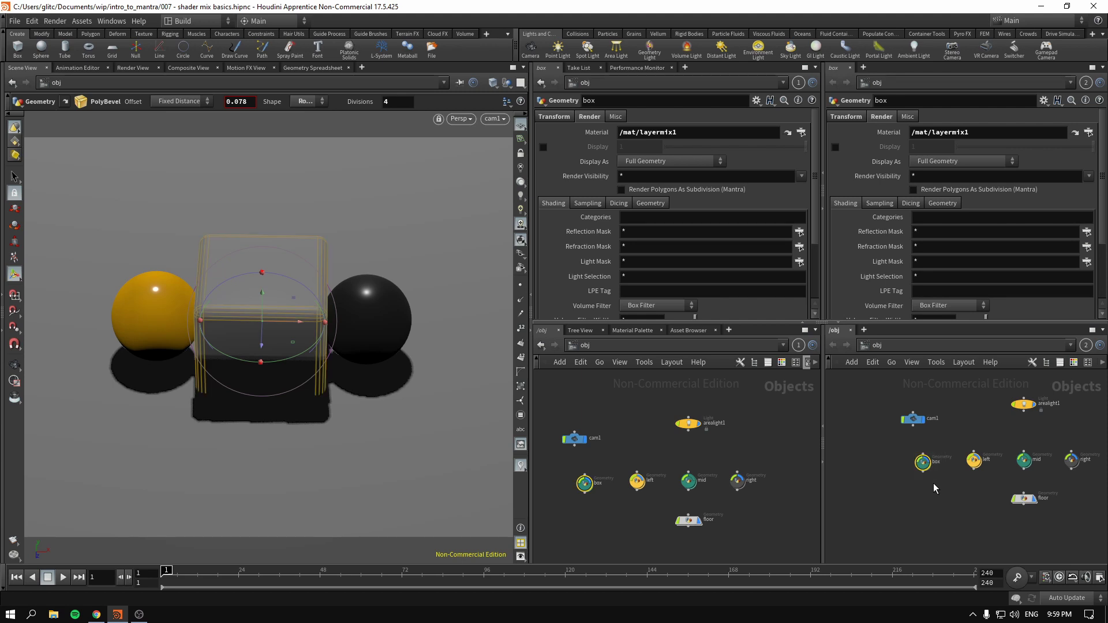
pyautogui.moveTo(627, 448); pyautogui.dragTo(668, 500)
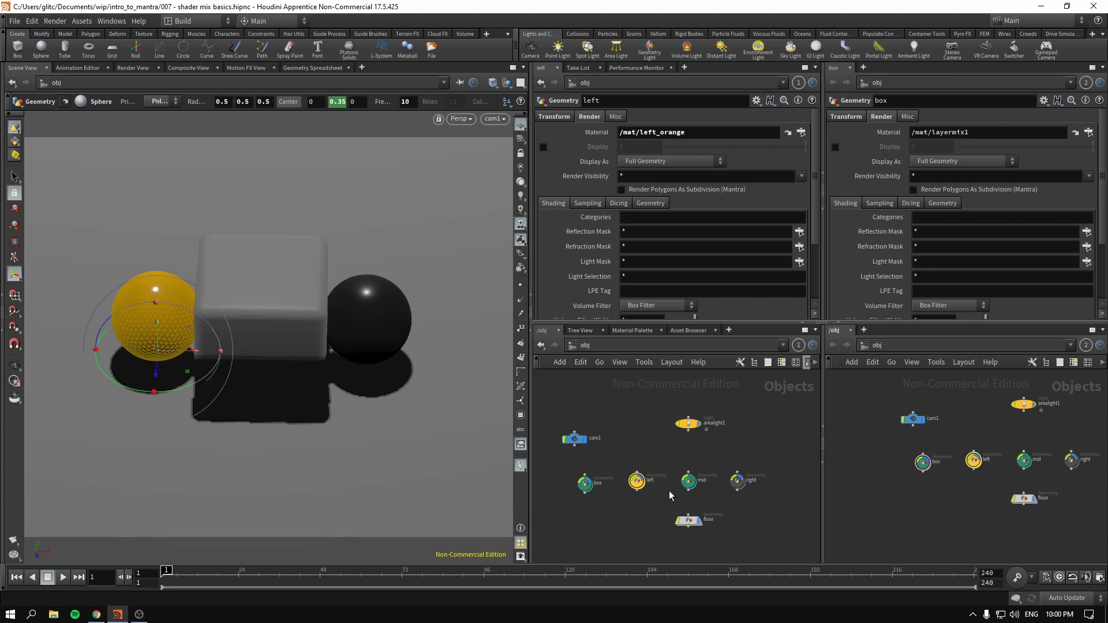
pyautogui.moveTo(667, 448); pyautogui.dragTo(705, 490)
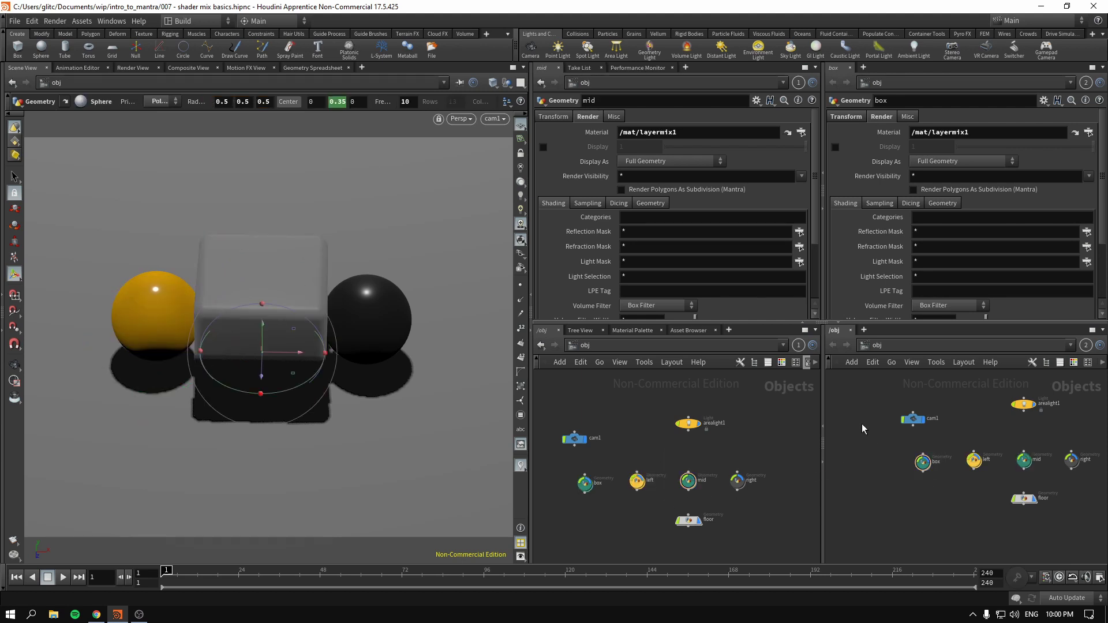
pyautogui.moveTo(870, 433); pyautogui.dragTo(943, 484)
# - Open the box's geometry in the second network editor, lay out its nodes automatically, and return to object level
pyautogui.doubleClick(923, 465)
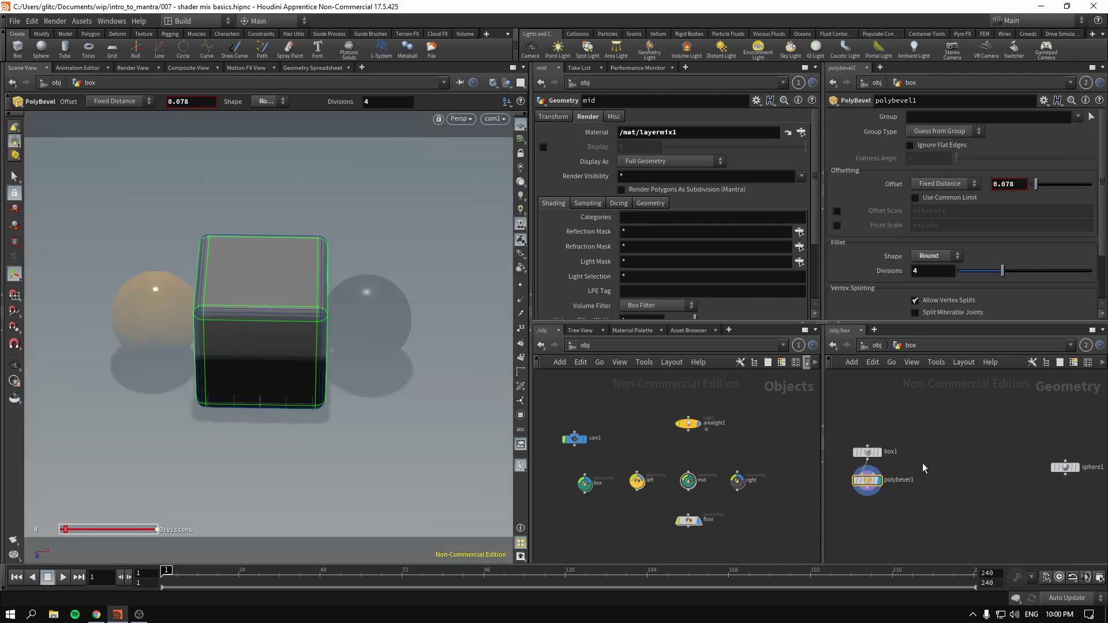
pyautogui.moveTo(917, 464); pyautogui.dragTo(965, 460, button='middle')
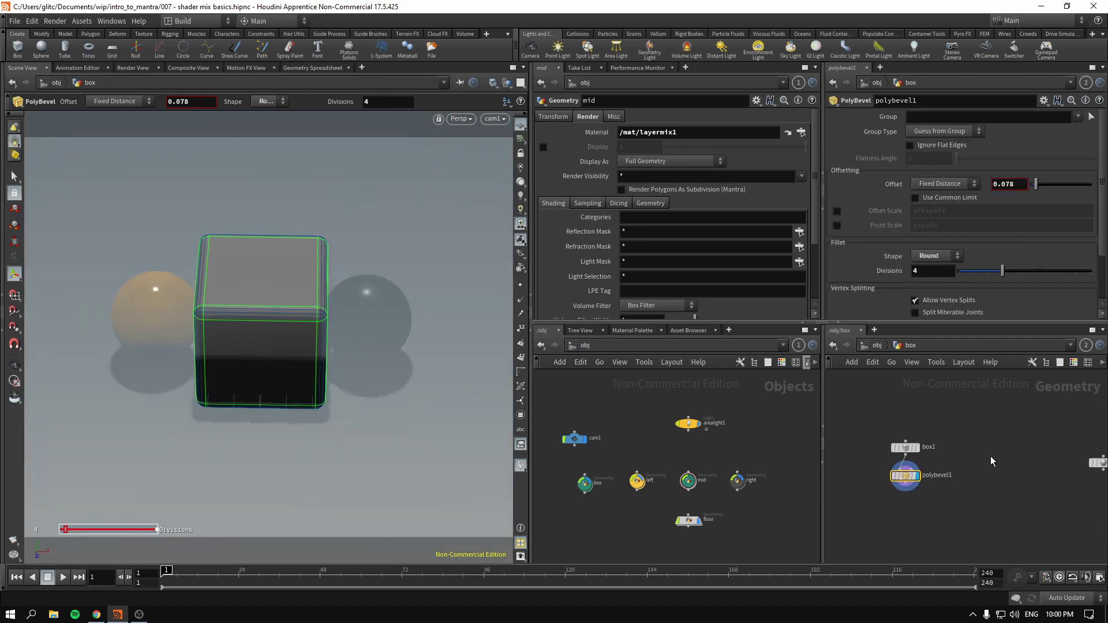
pyautogui.press('l')
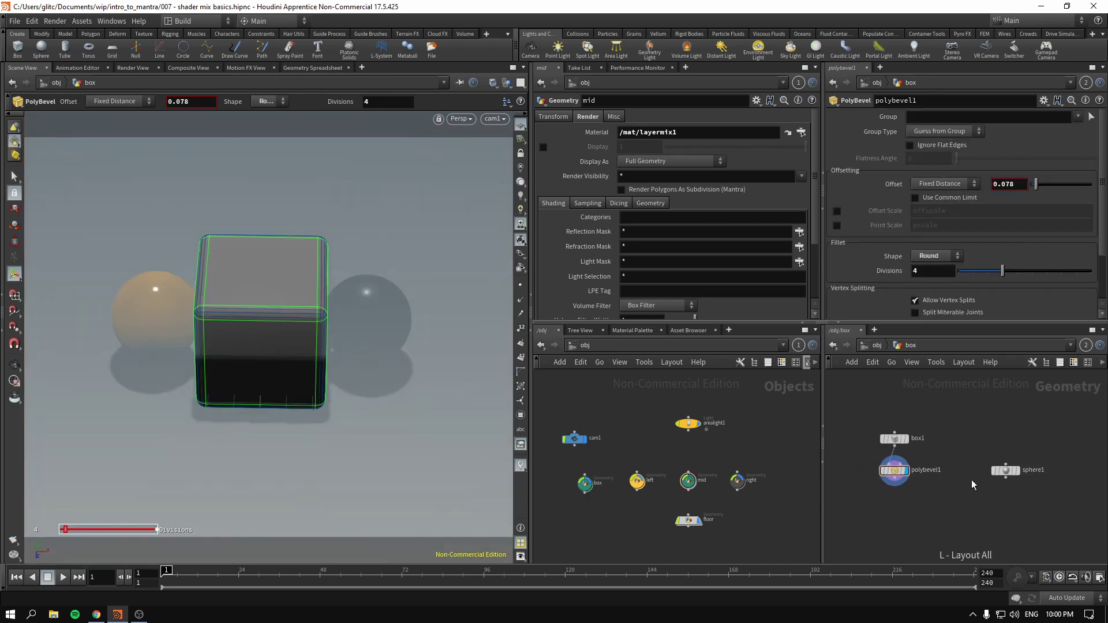
pyautogui.moveTo(925, 506); pyautogui.dragTo(955, 505, button='middle')
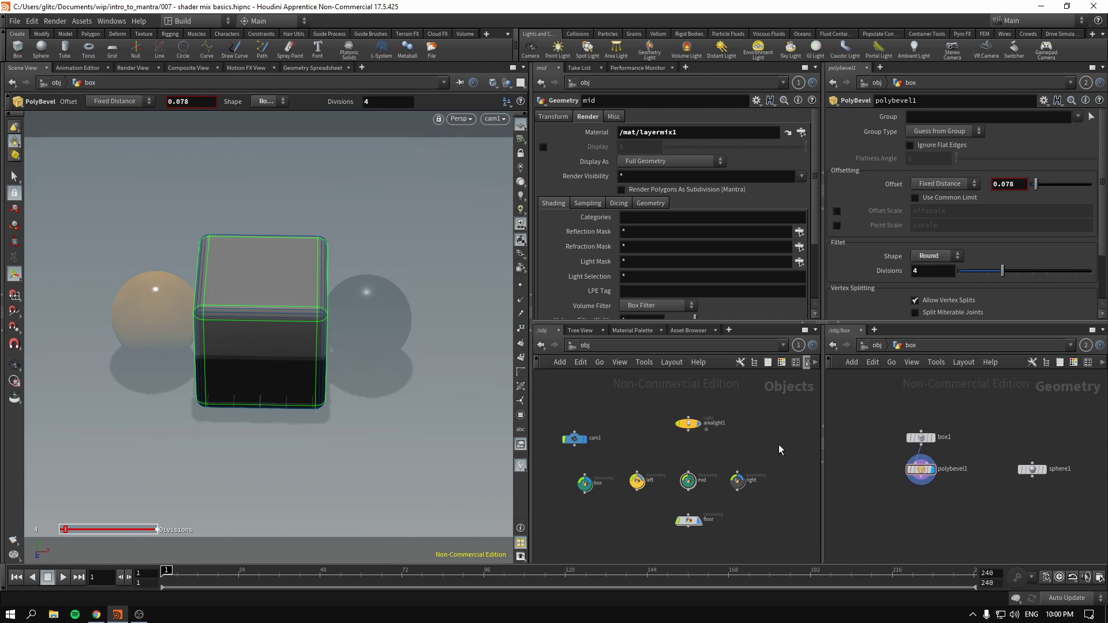
pyautogui.moveTo(778, 445)
pyautogui.mouseDown(button='middle')
pyautogui.moveTo(771, 466)
pyautogui.moveTo(793, 441)
pyautogui.mouseUp(button='middle')
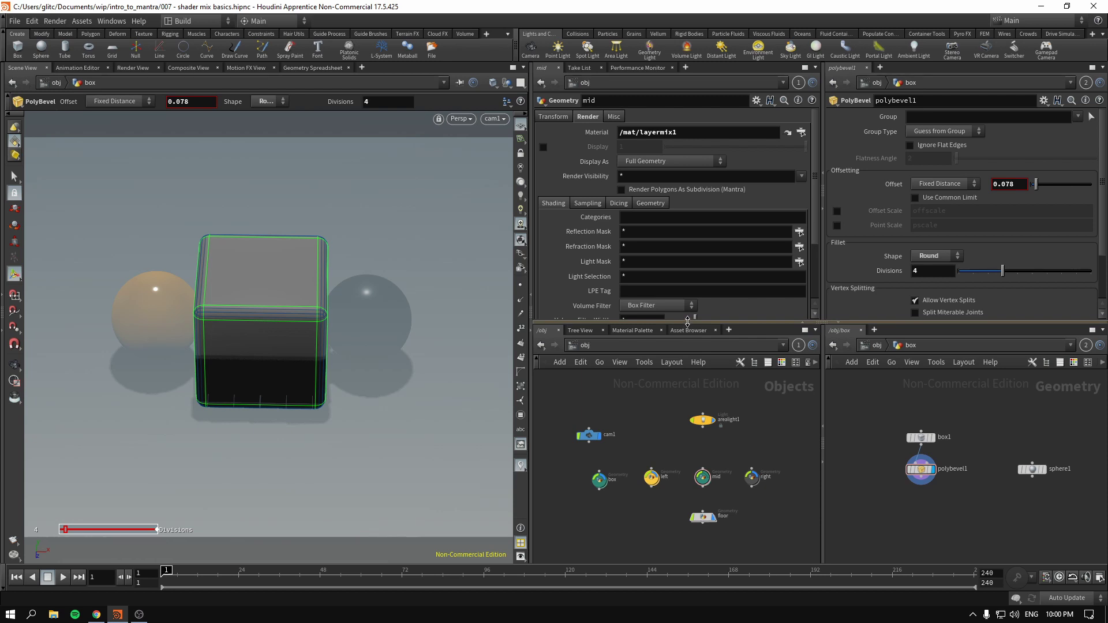
pyautogui.moveTo(687, 321)
pyautogui.mouseDown()
pyautogui.moveTo(684, 306)
pyautogui.moveTo(679, 317)
pyautogui.mouseUp()
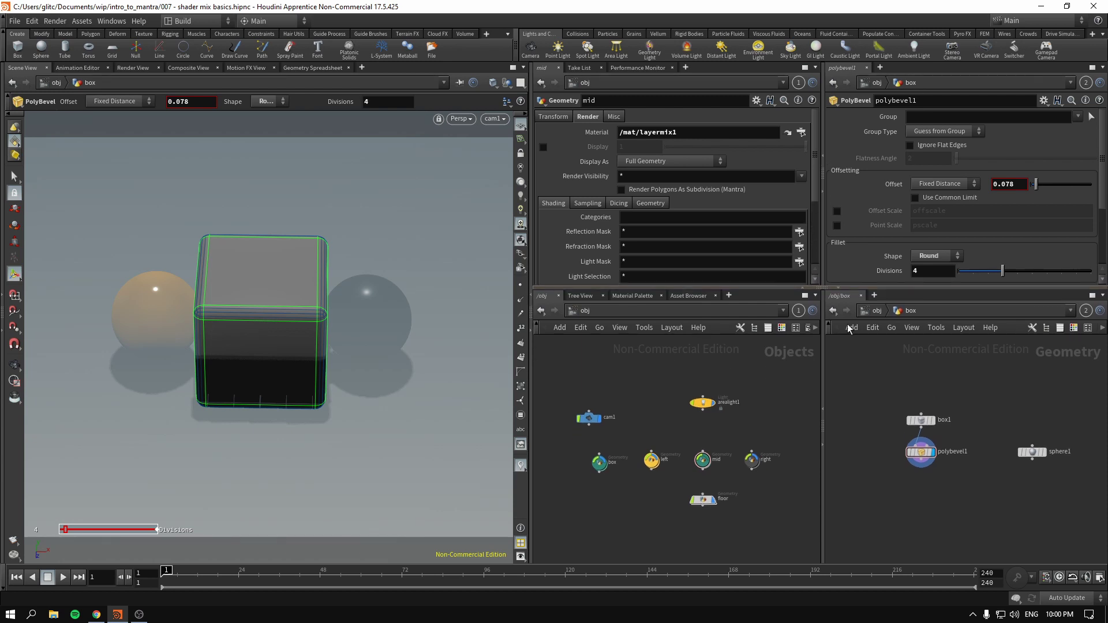
pyautogui.click(877, 311)
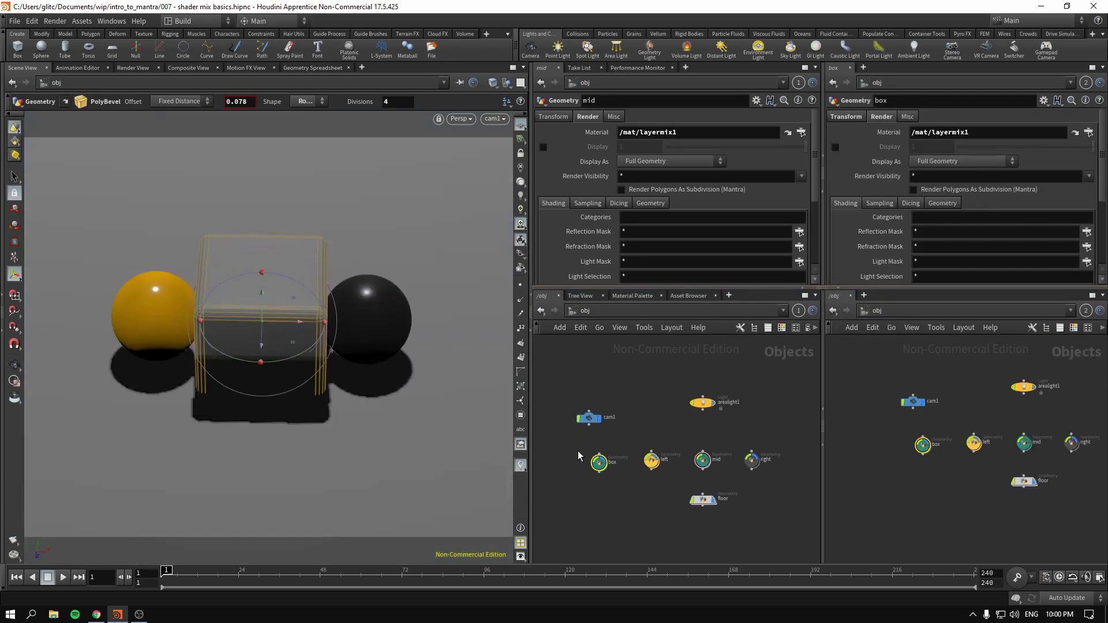
# - Clear the material assignments of the box and mid objects
pyautogui.click(598, 461)
pyautogui.moveTo(694, 132); pyautogui.dragTo(616, 132)
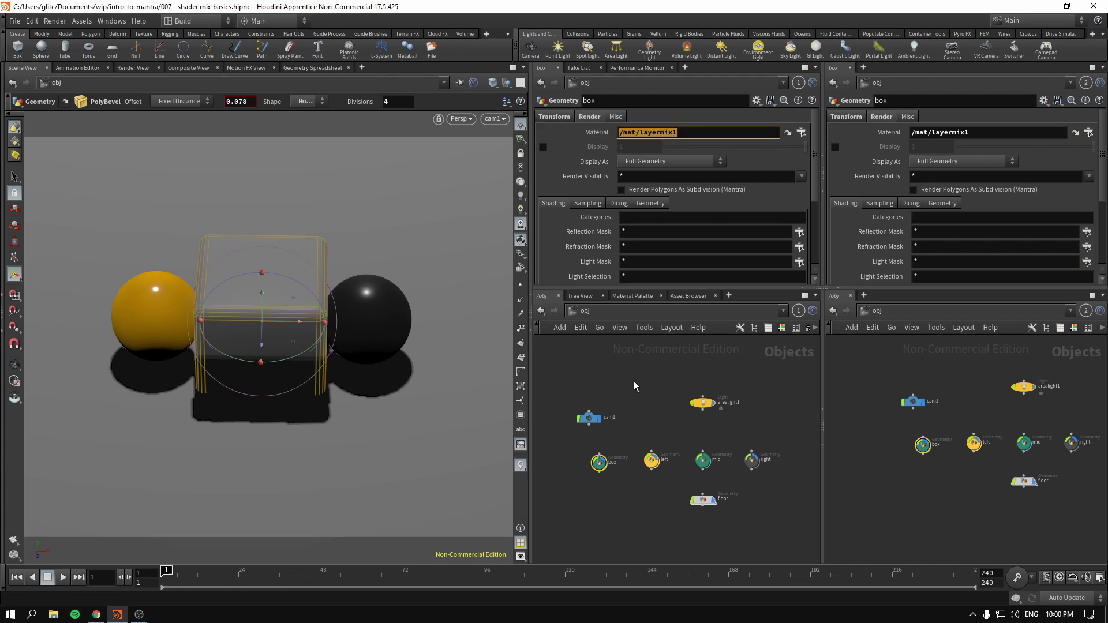
pyautogui.press('BackSpace')
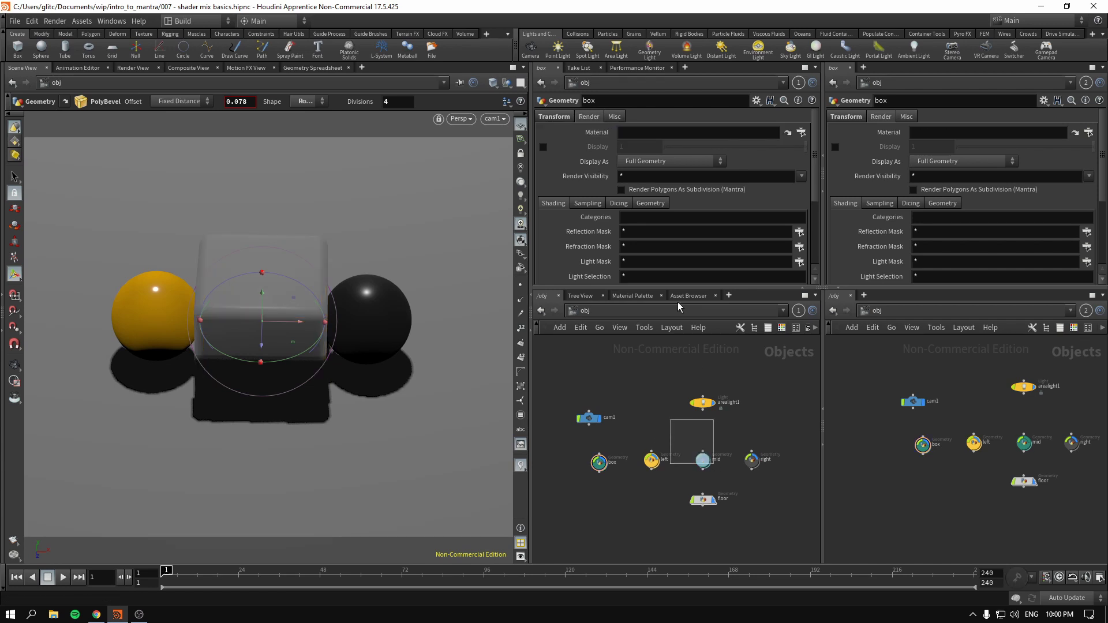
pyautogui.click(702, 460)
pyautogui.moveTo(683, 134); pyautogui.dragTo(615, 164)
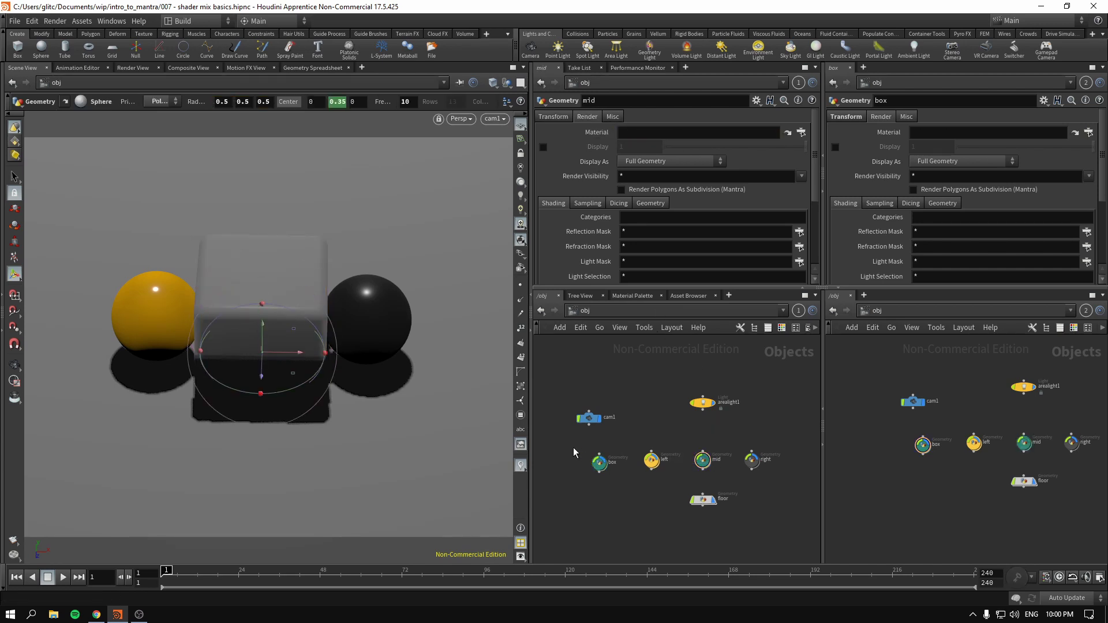
# - Check which materials the operator chooser offers for the box object, without assigning any
pyautogui.click(599, 461)
pyautogui.click(801, 133)
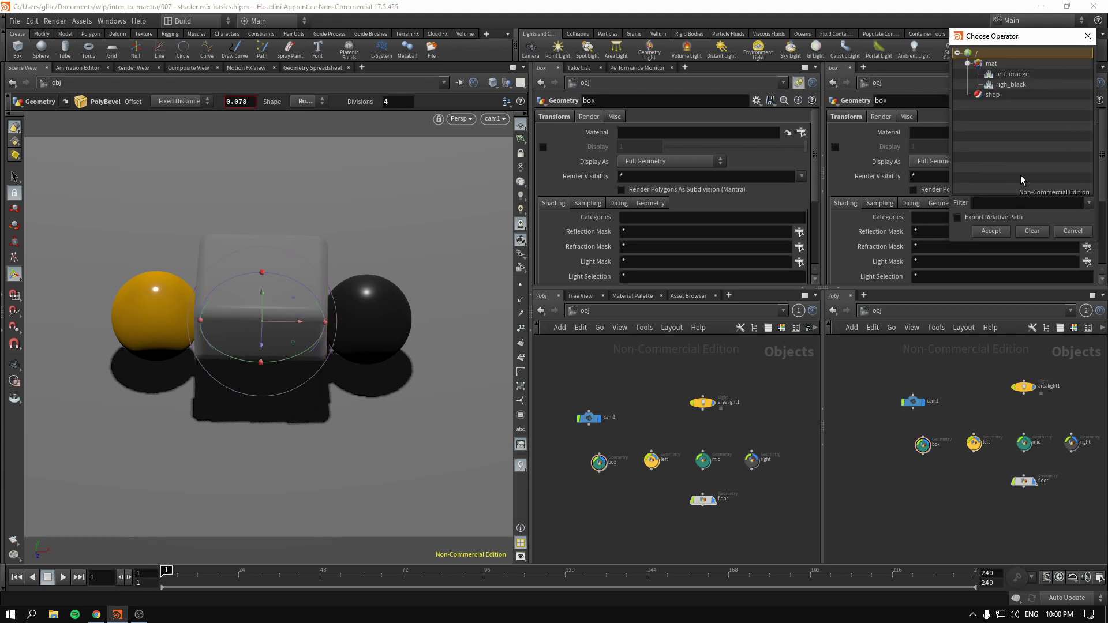
pyautogui.click(1074, 232)
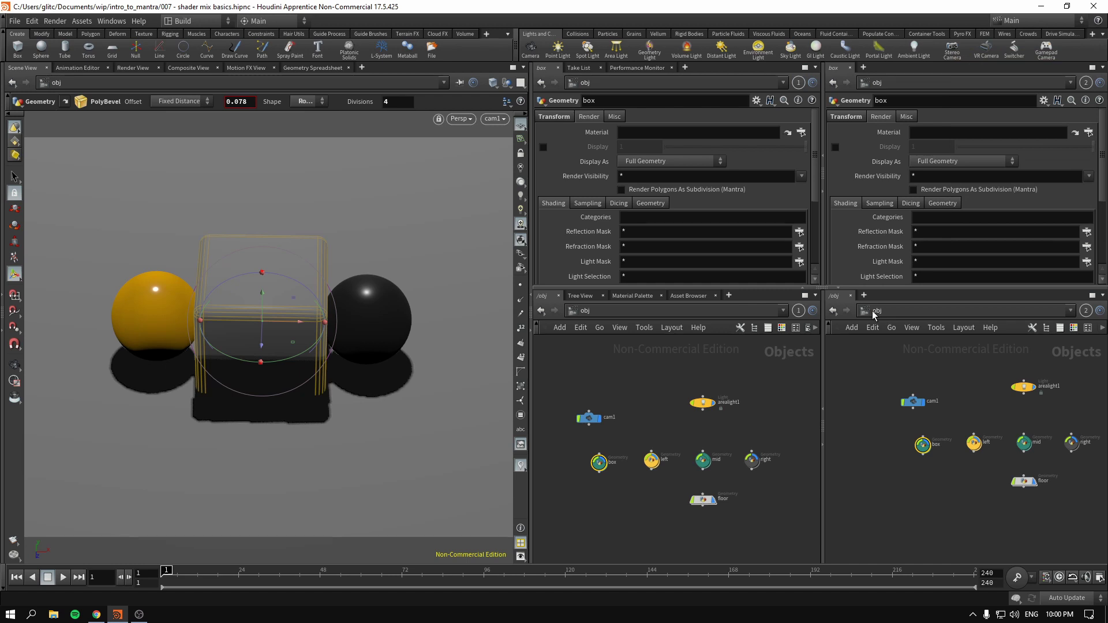
# - Show the mat network in the second network editor and assign its layermix1 node as the box object's material
pyautogui.click(871, 310)
pyautogui.click(892, 352)
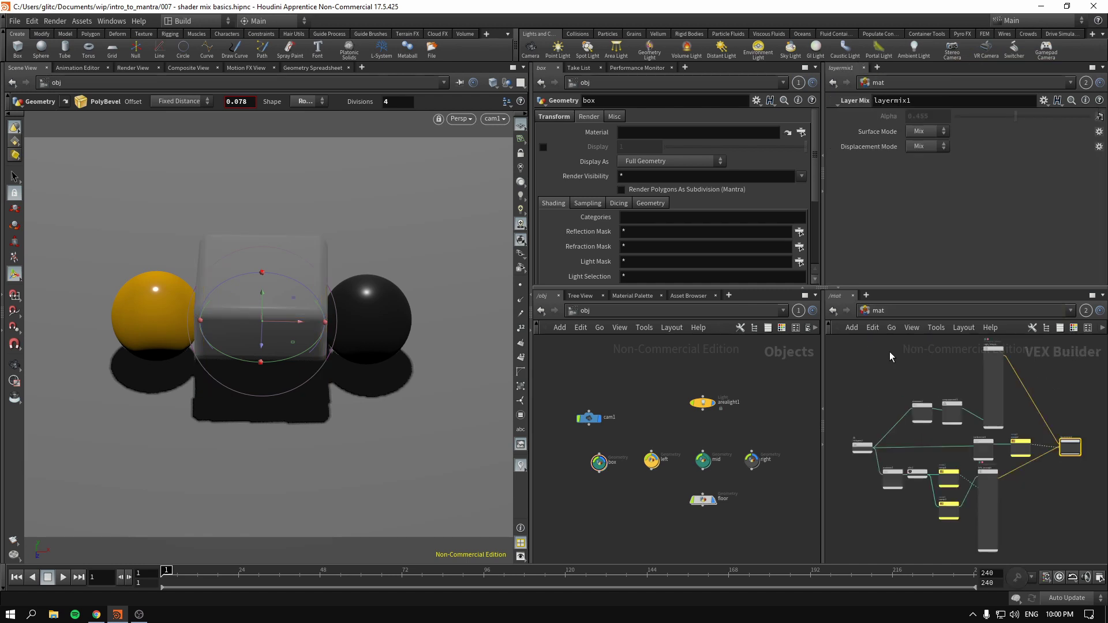
pyautogui.scroll(5, 956, 382)
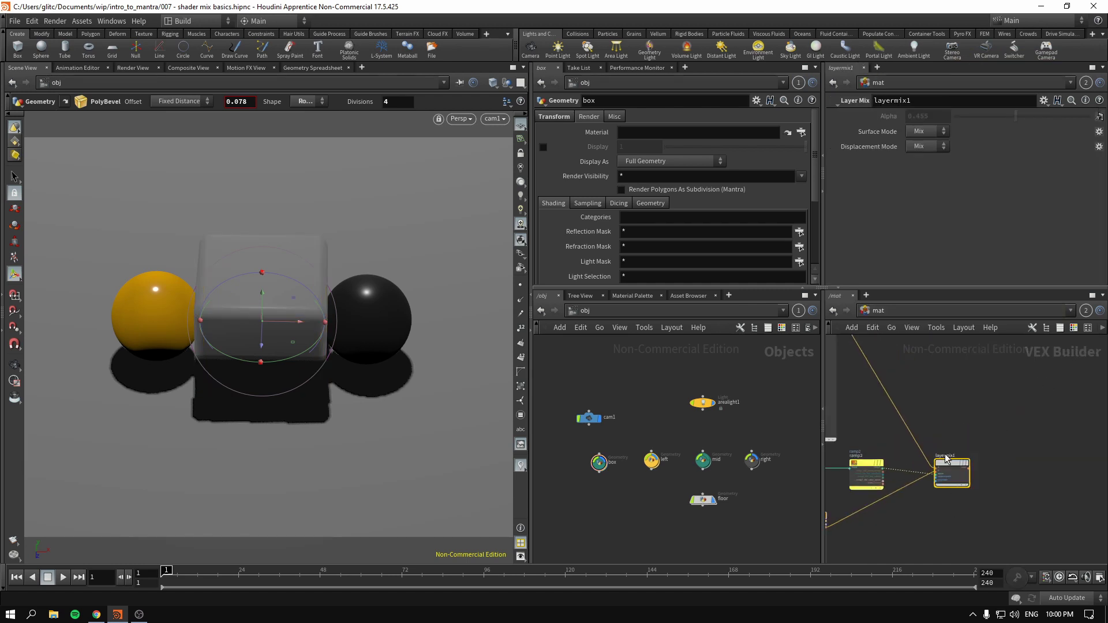
pyautogui.moveTo(564, 448); pyautogui.dragTo(617, 494)
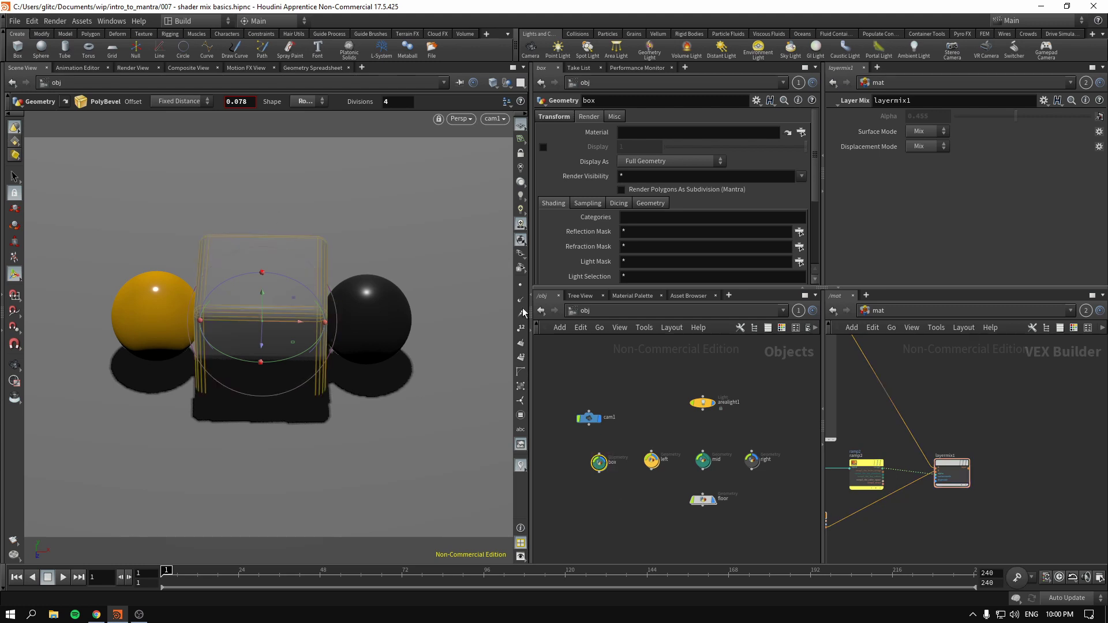
pyautogui.moveTo(950, 461); pyautogui.dragTo(657, 136)
pyautogui.click(947, 405)
pyautogui.scroll(-2, 946, 406)
pyautogui.moveTo(946, 406); pyautogui.dragTo(1044, 410, button='middle')
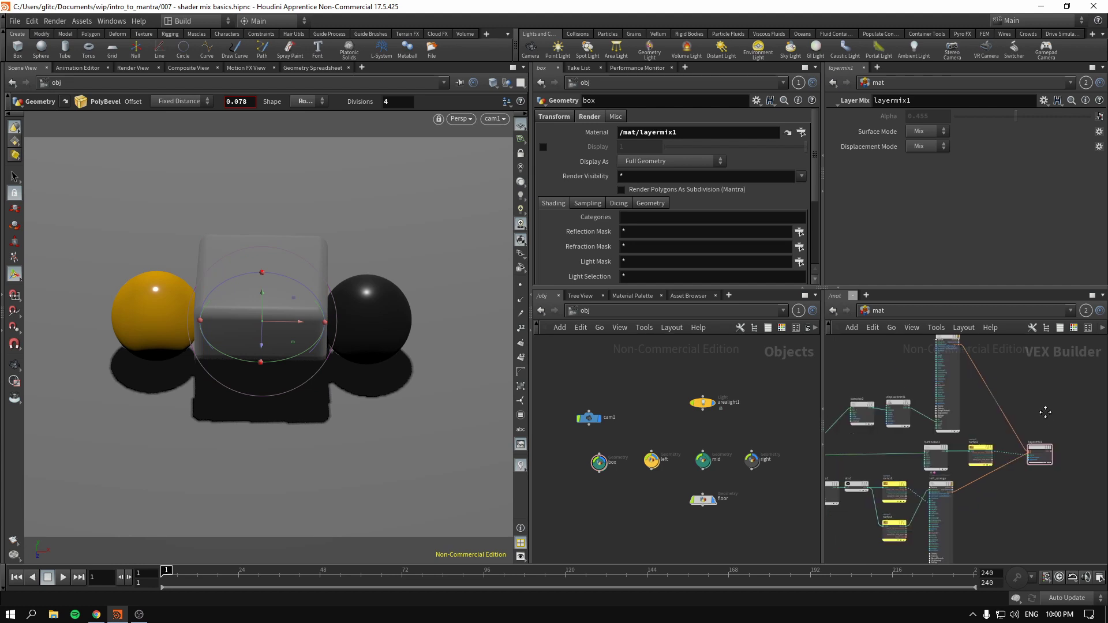
pyautogui.scroll(1, 992, 413)
pyautogui.moveTo(892, 379); pyautogui.dragTo(956, 382, button='middle')
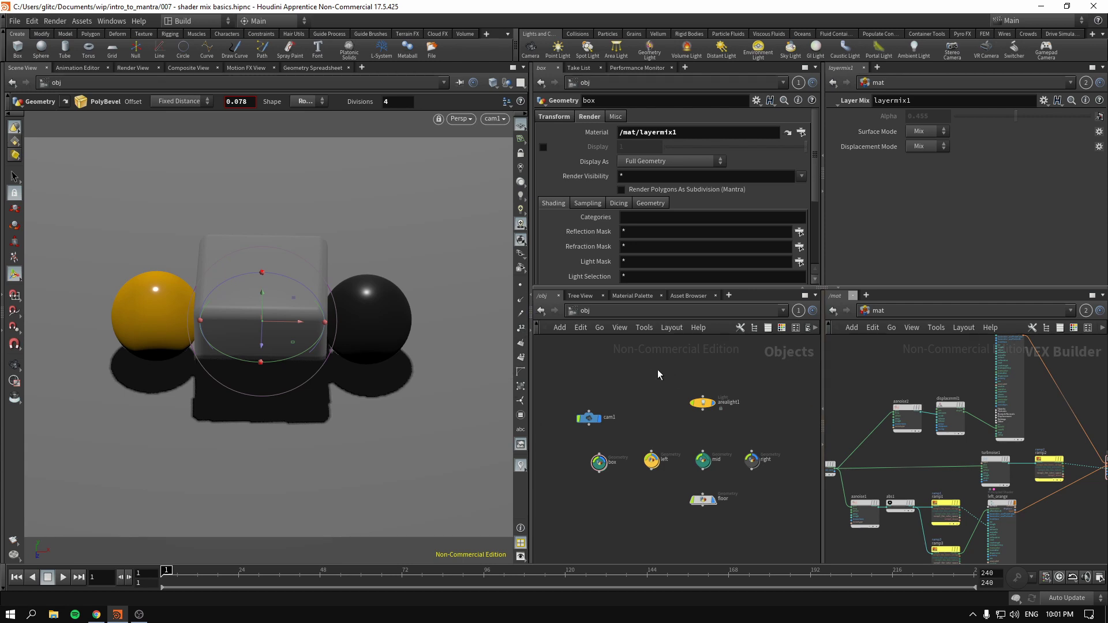
# - Inspect arealight1's light settings at object level, along with the object layout and the layermix1 connections in the mat network
pyautogui.doubleClick(703, 402)
pyautogui.press('u')
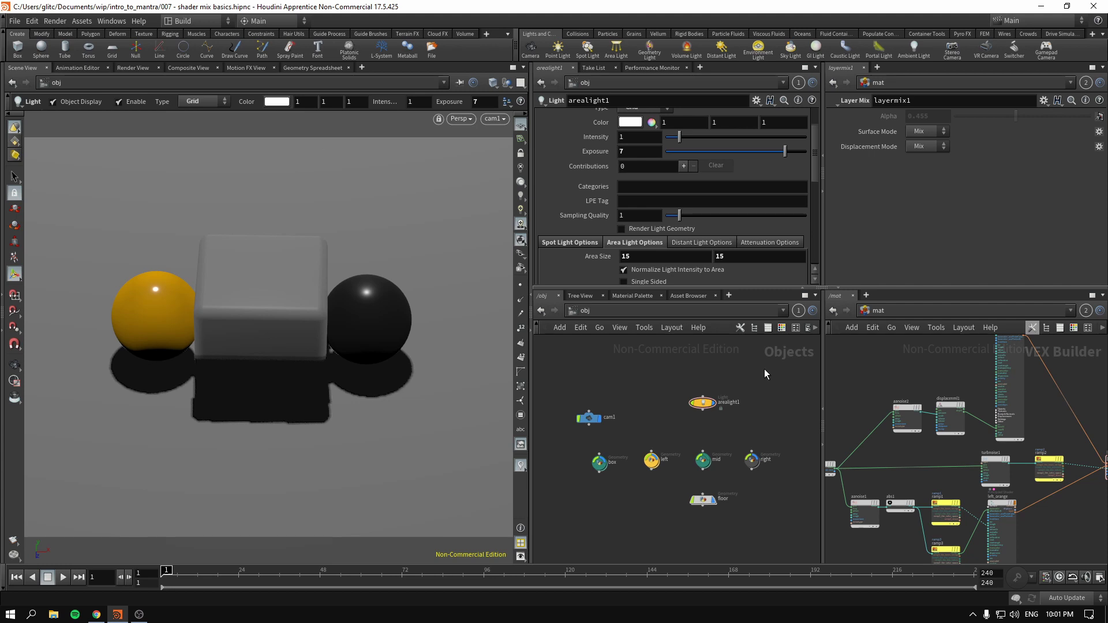
pyautogui.scroll(2, 765, 374)
pyautogui.scroll(-2, 767, 389)
pyautogui.moveTo(781, 415); pyautogui.dragTo(816, 383, button='middle')
pyautogui.scroll(2, 689, 408)
pyautogui.moveTo(735, 390); pyautogui.dragTo(694, 383, button='middle')
pyautogui.moveTo(1091, 396); pyautogui.dragTo(955, 407, button='middle')
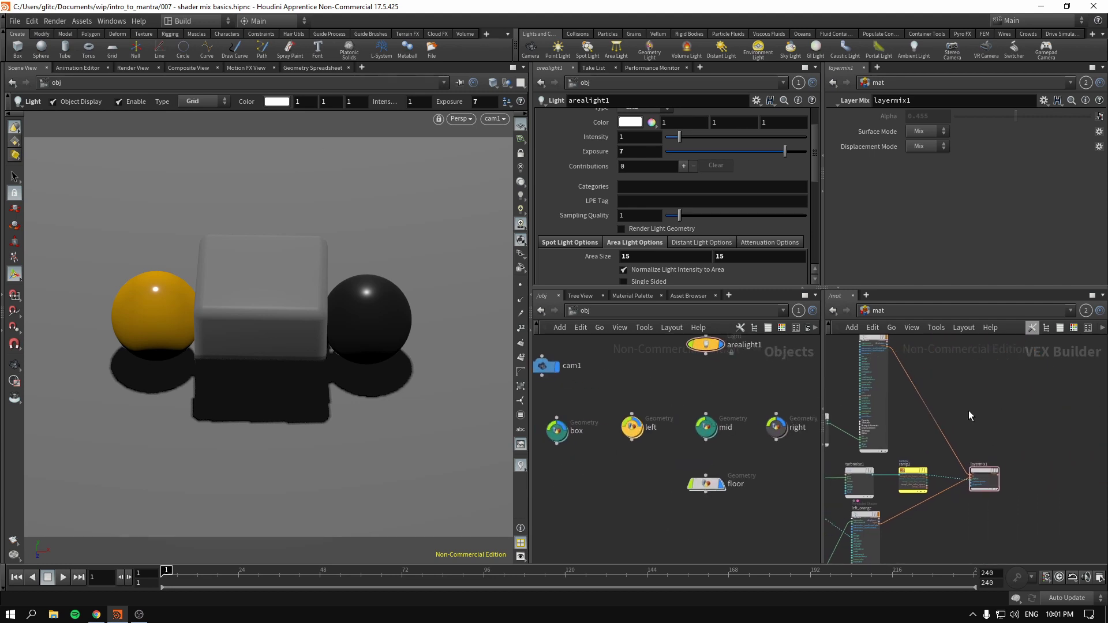
pyautogui.scroll(3, 554, 150)
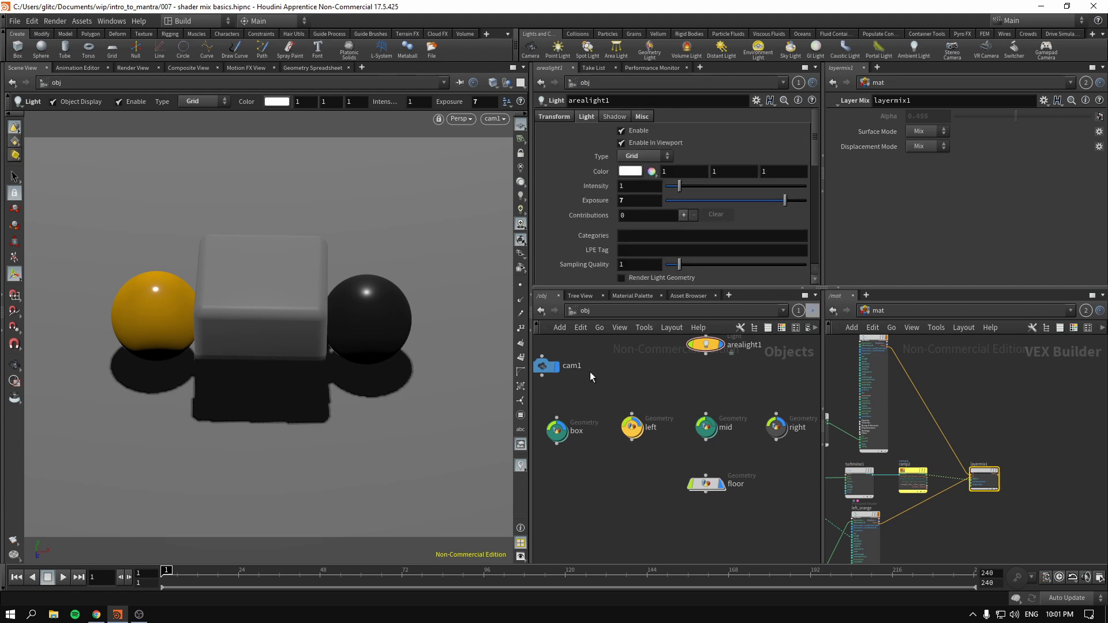
# - Select the box object, check its mixed material in the render view, and return to the scene view
pyautogui.moveTo(615, 375); pyautogui.dragTo(743, 391, button='middle')
pyautogui.moveTo(642, 420); pyautogui.dragTo(709, 456)
pyautogui.click(132, 68)
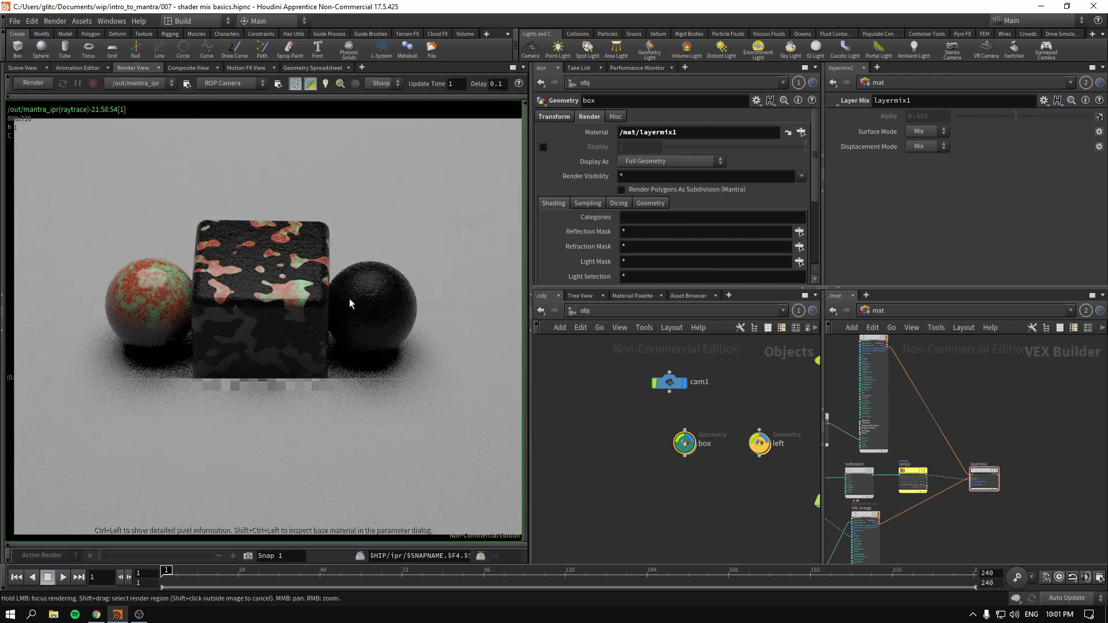
pyautogui.click(31, 68)
# - Show the obj network in the first network editor with all scene objects in sight
pyautogui.click(586, 311)
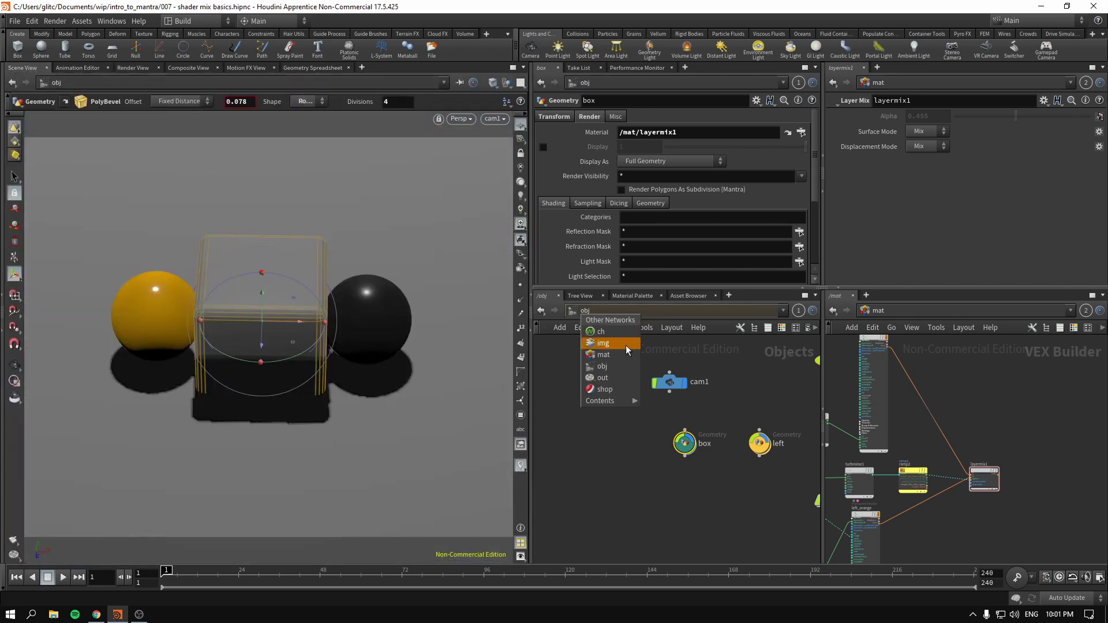
pyautogui.click(628, 366)
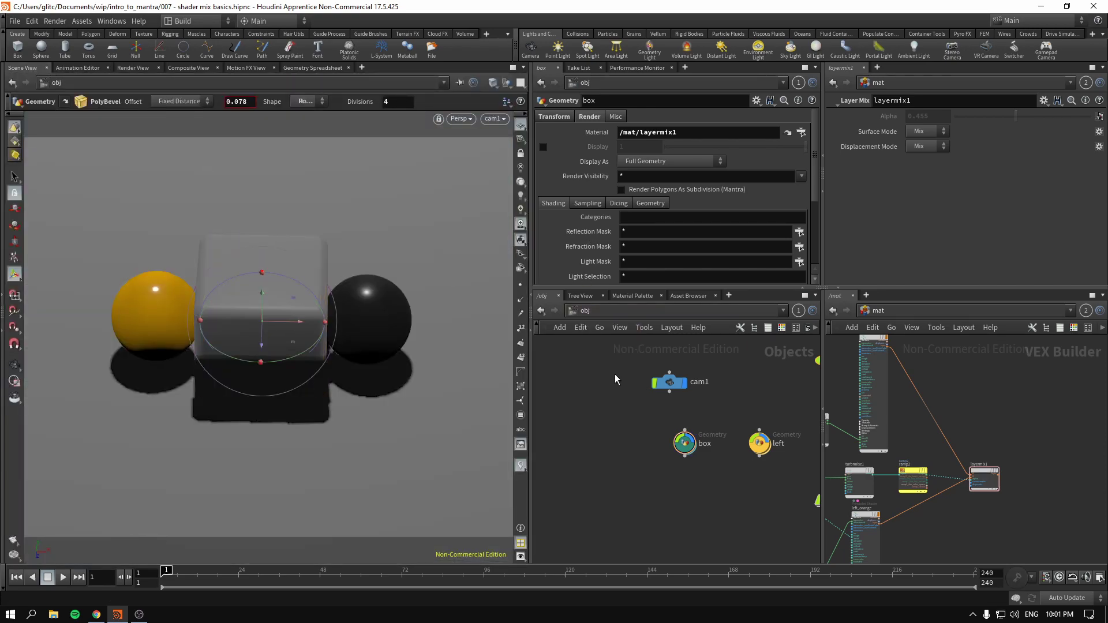
pyautogui.scroll(-2, 605, 386)
pyautogui.moveTo(747, 396); pyautogui.dragTo(706, 426, button='middle')
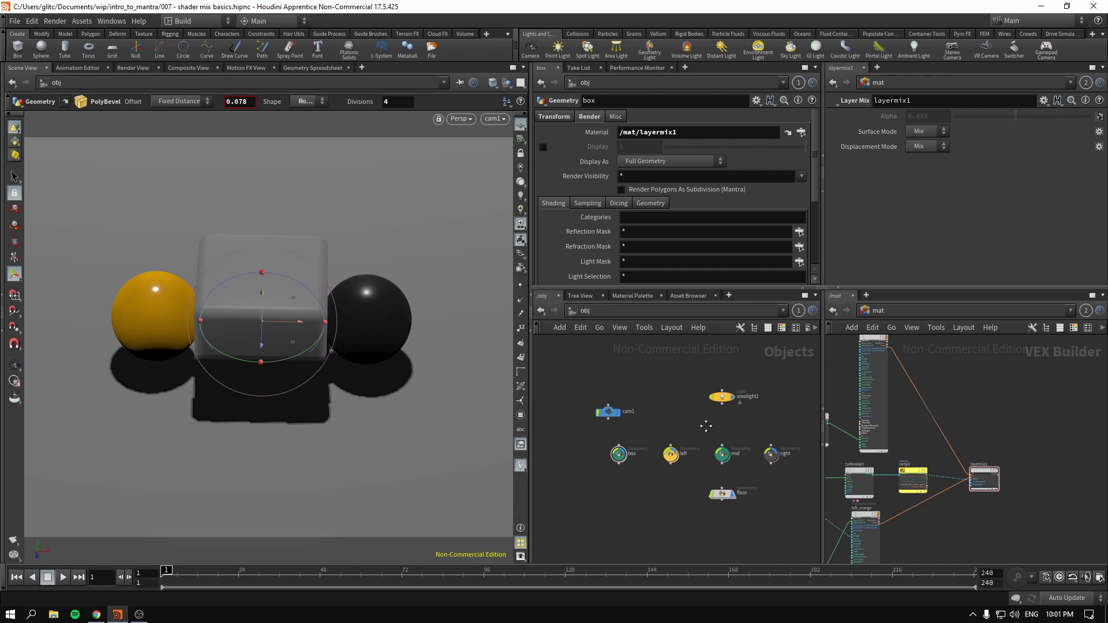